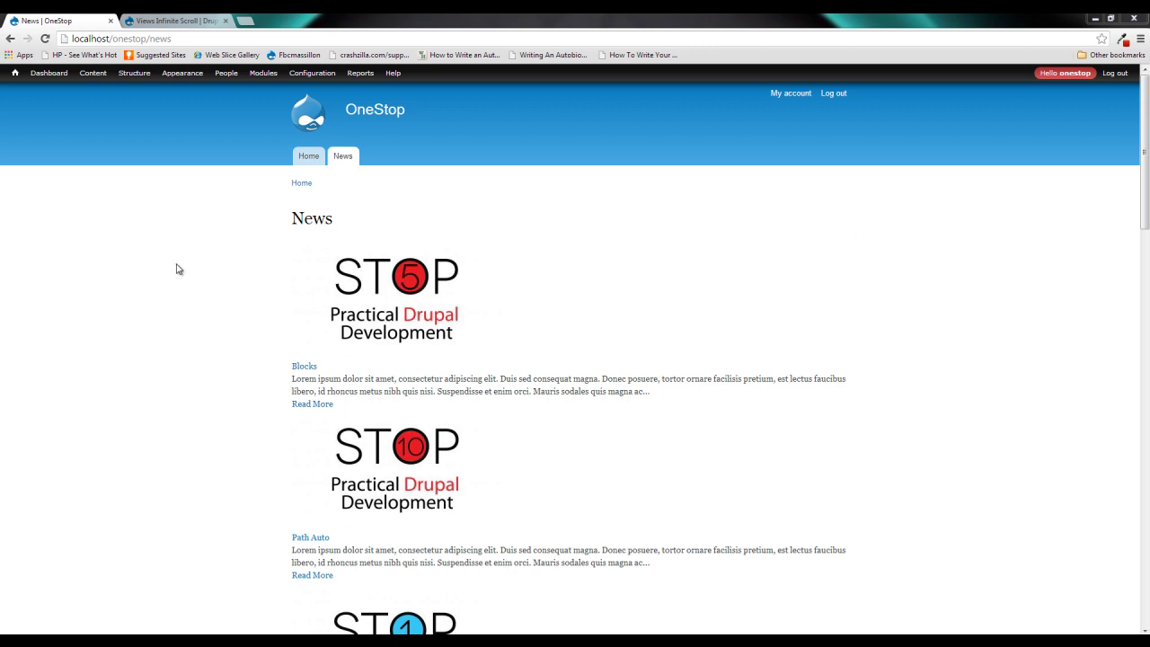
Scroll through the News page, briefly selecting part of the Blocks summary text
scroll(196, 269, down, 4)
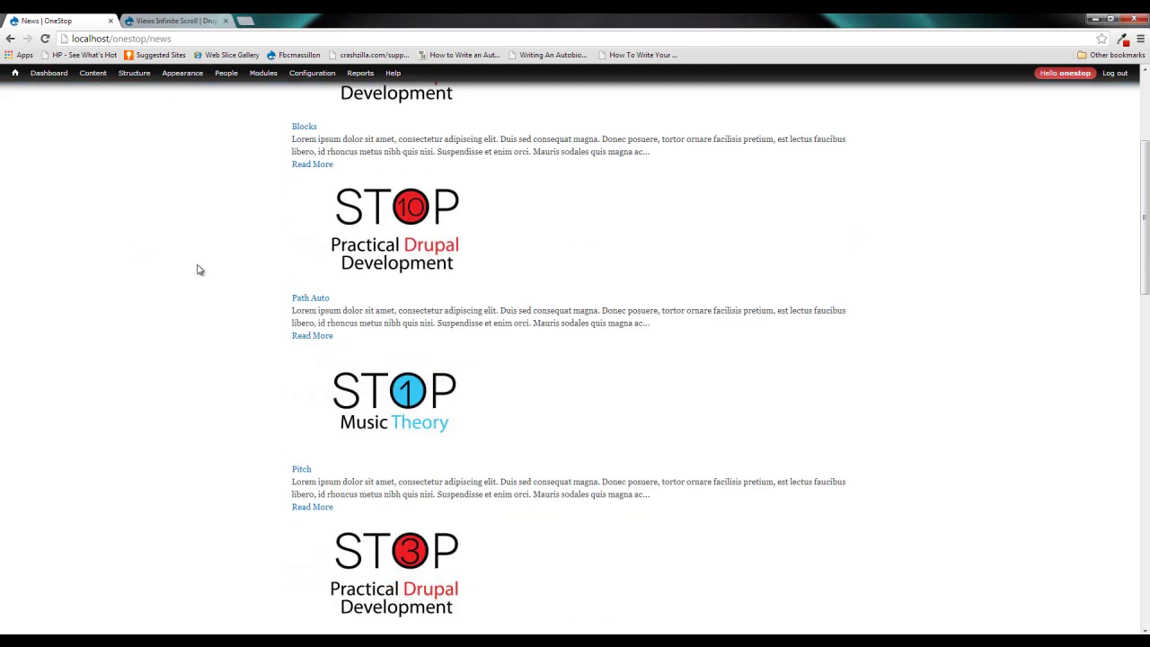
scroll(200, 269, down, 12)
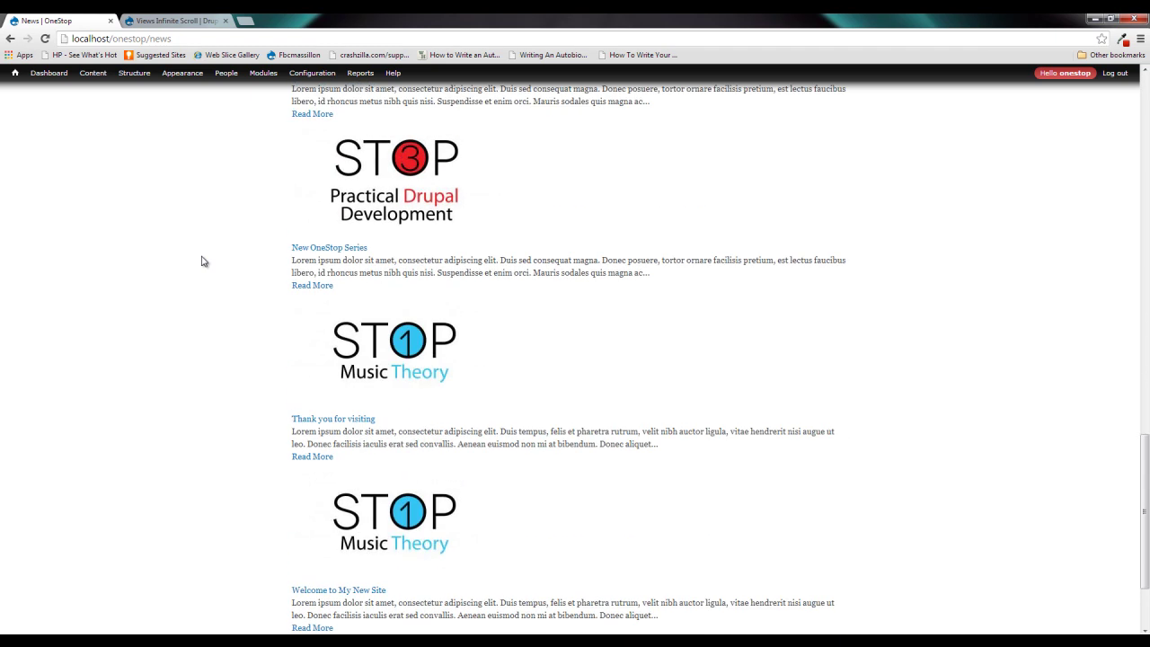
scroll(209, 260, up, 10)
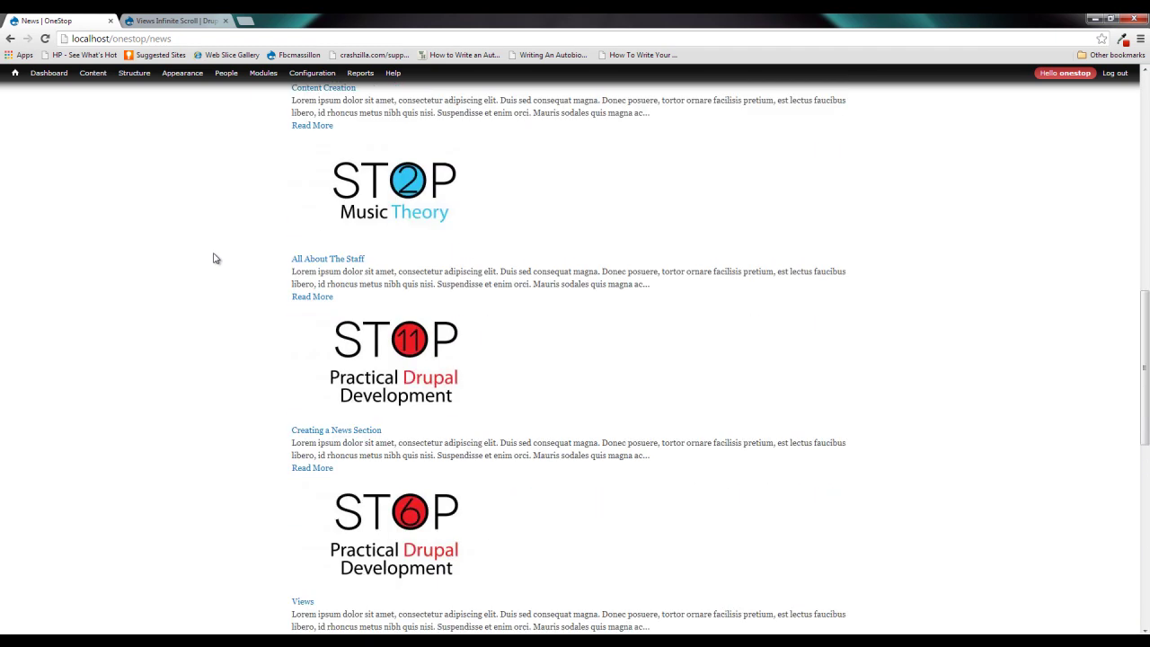
scroll(214, 259, up, 5)
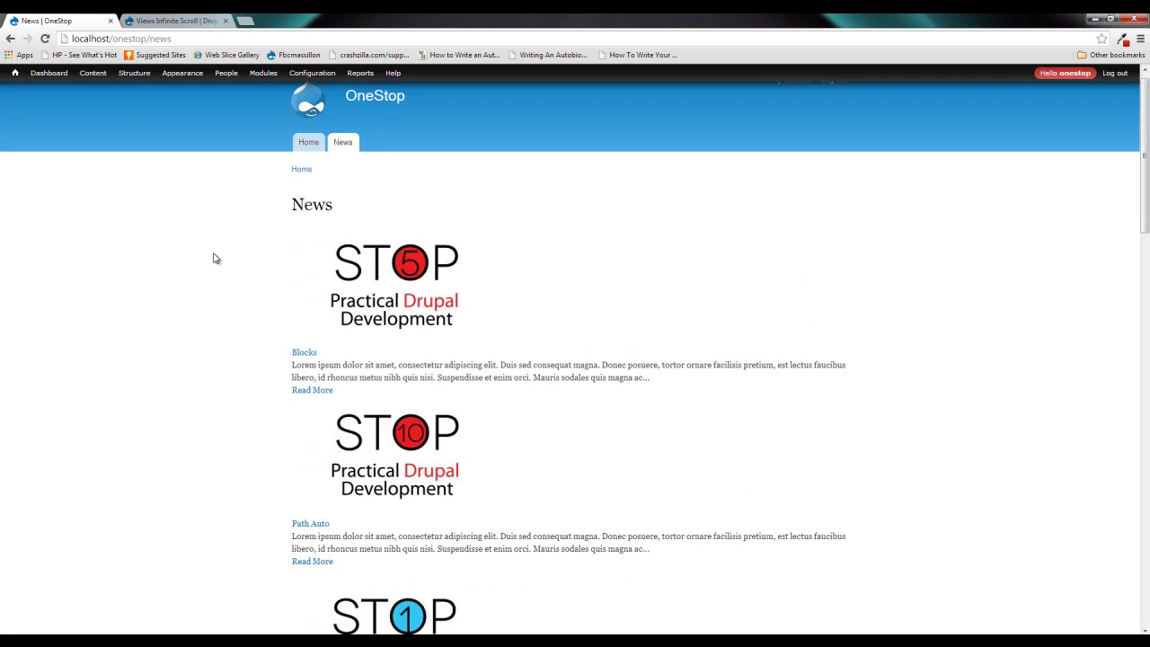
scroll(395, 346, down, 1)
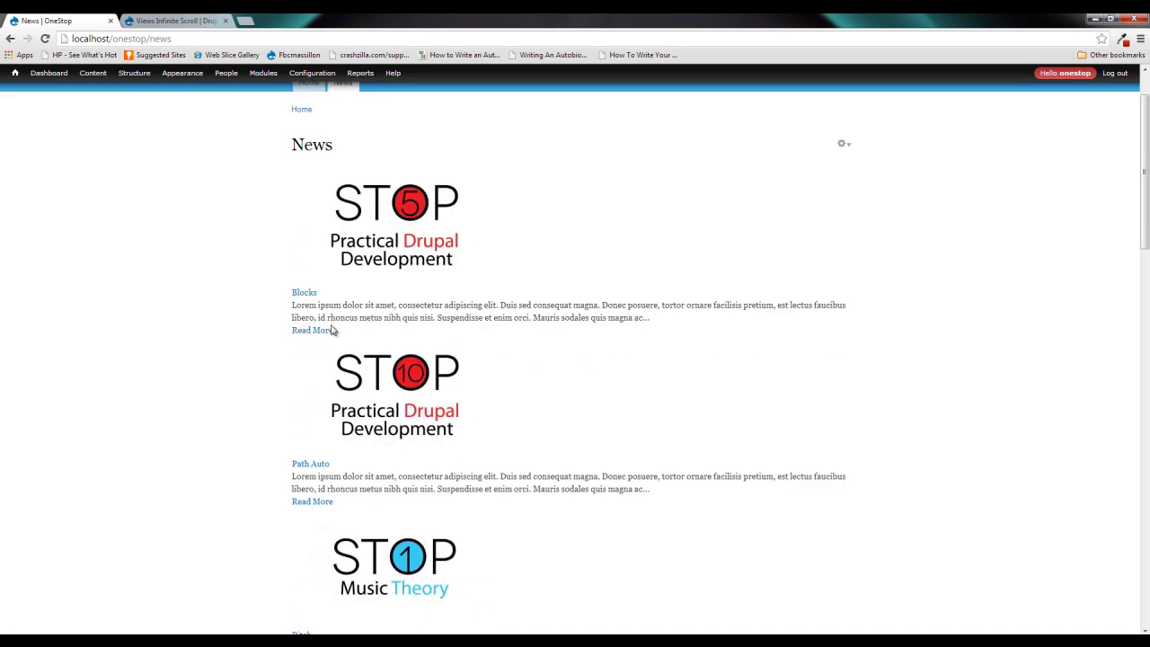
drag(301, 311, 636, 306)
click(687, 334)
scroll(643, 314, down, 15)
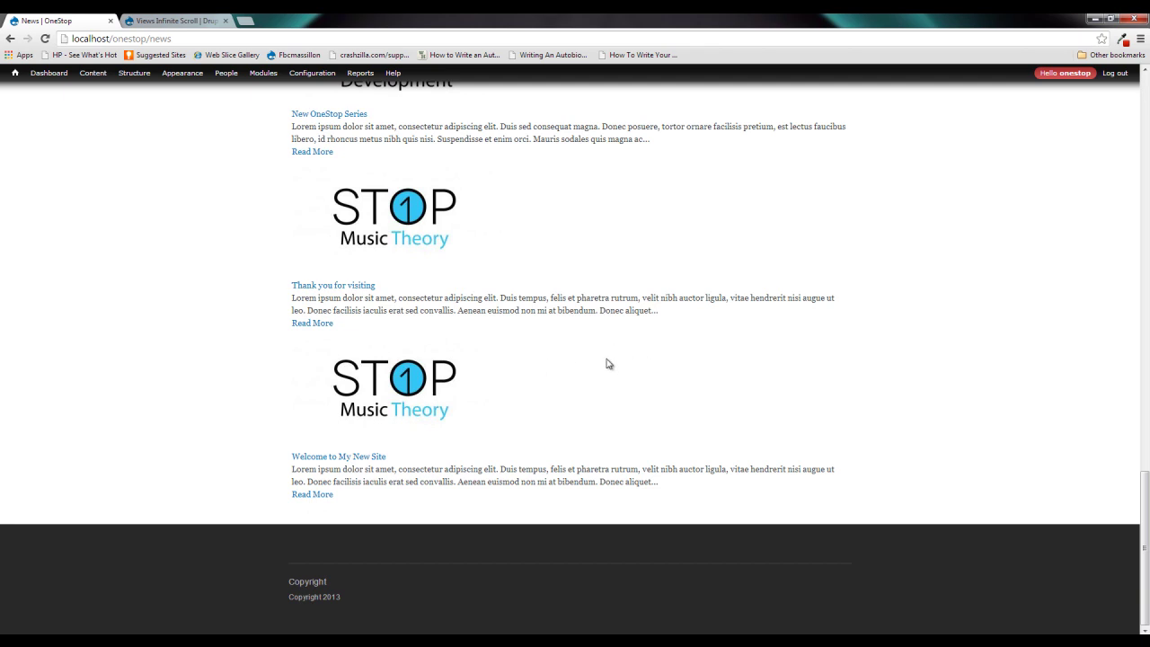
scroll(606, 363, up, 15)
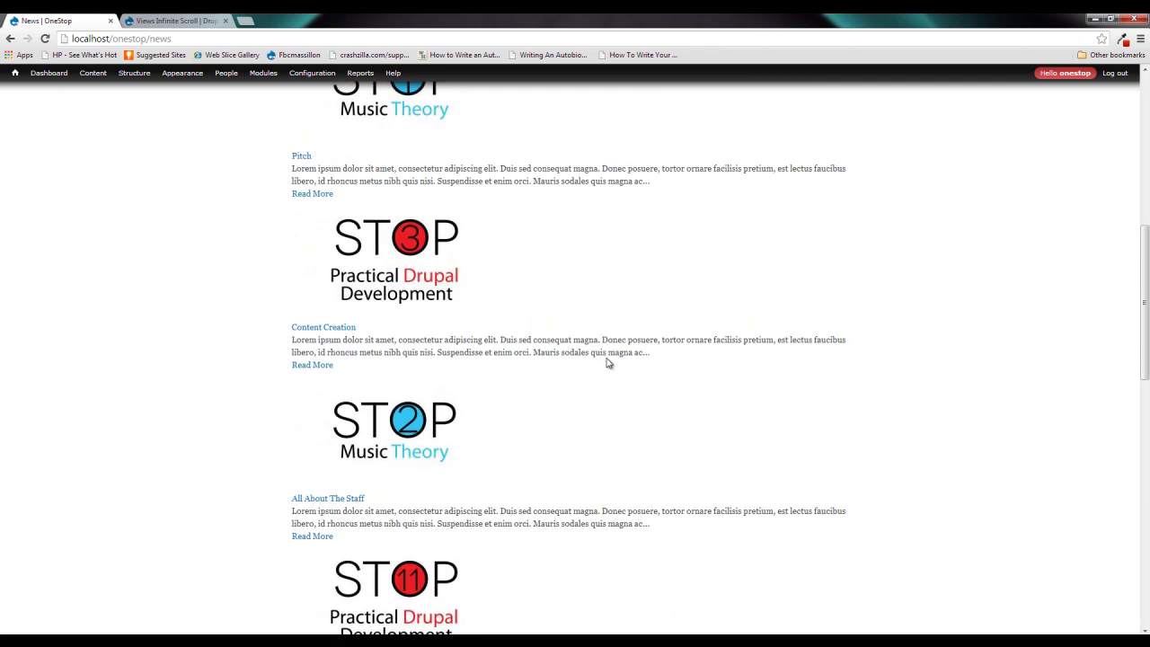
scroll(606, 362, up, 2)
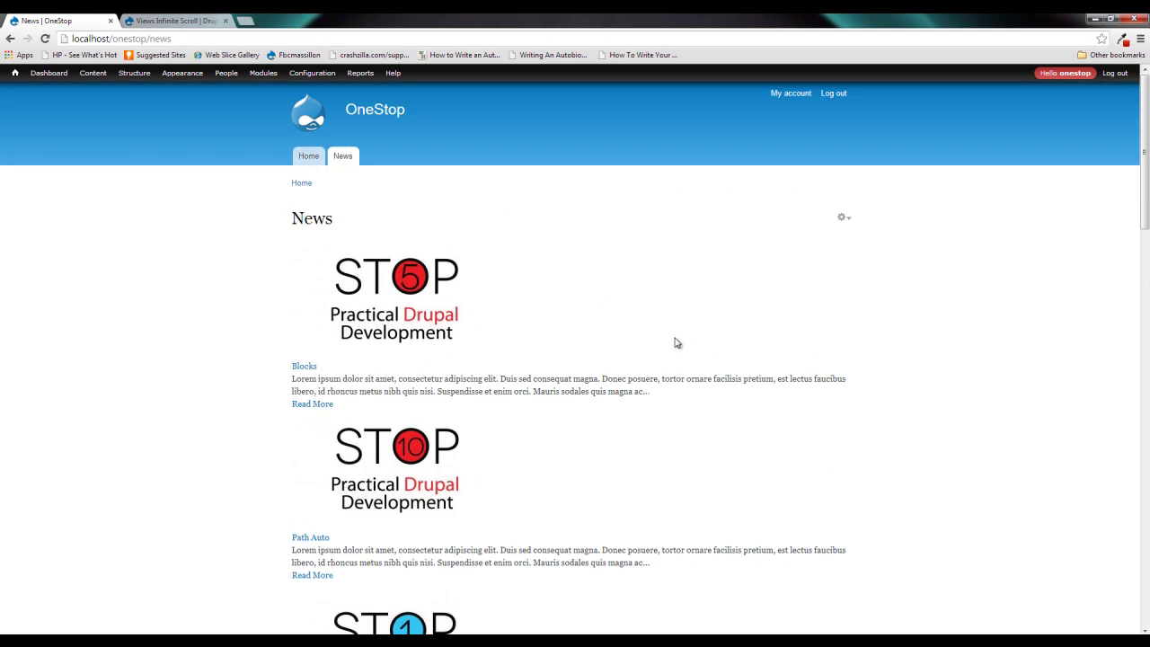
Open the News view in the Views editor and bring up its 'Display all items' pager setting
click(841, 218)
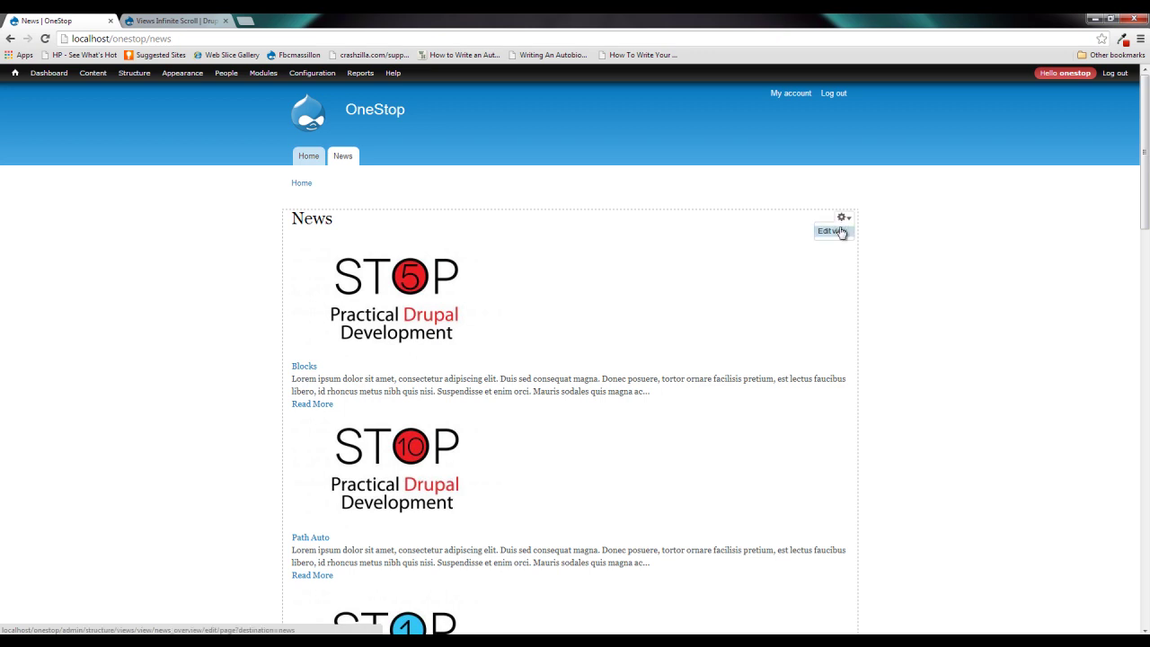
click(831, 231)
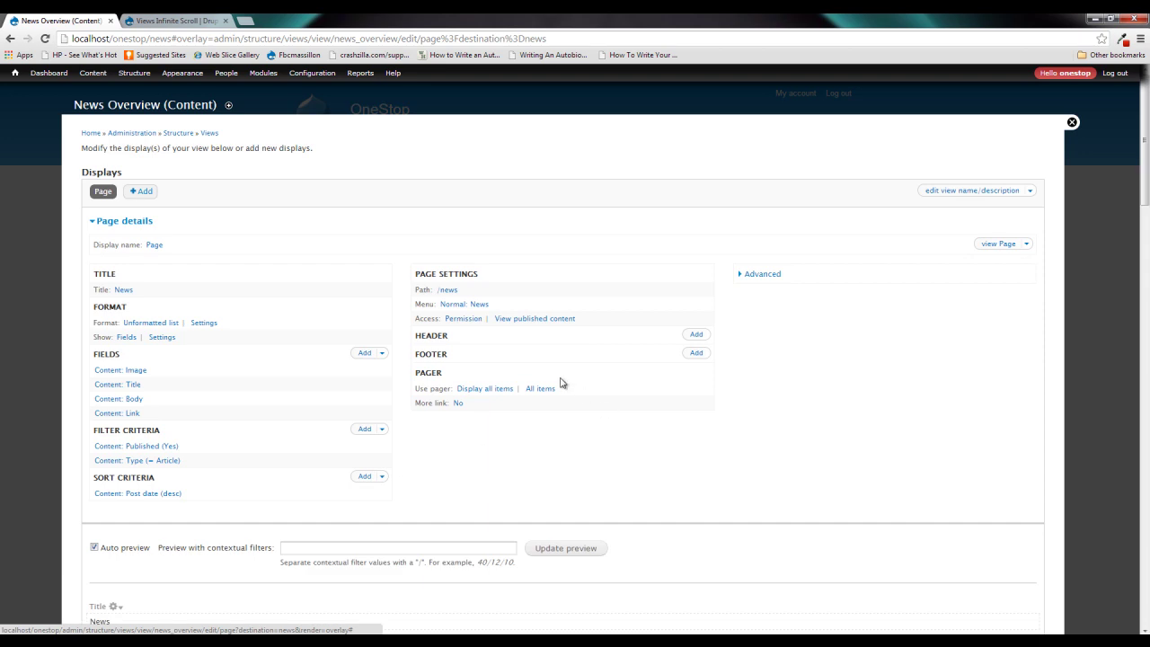
click(490, 392)
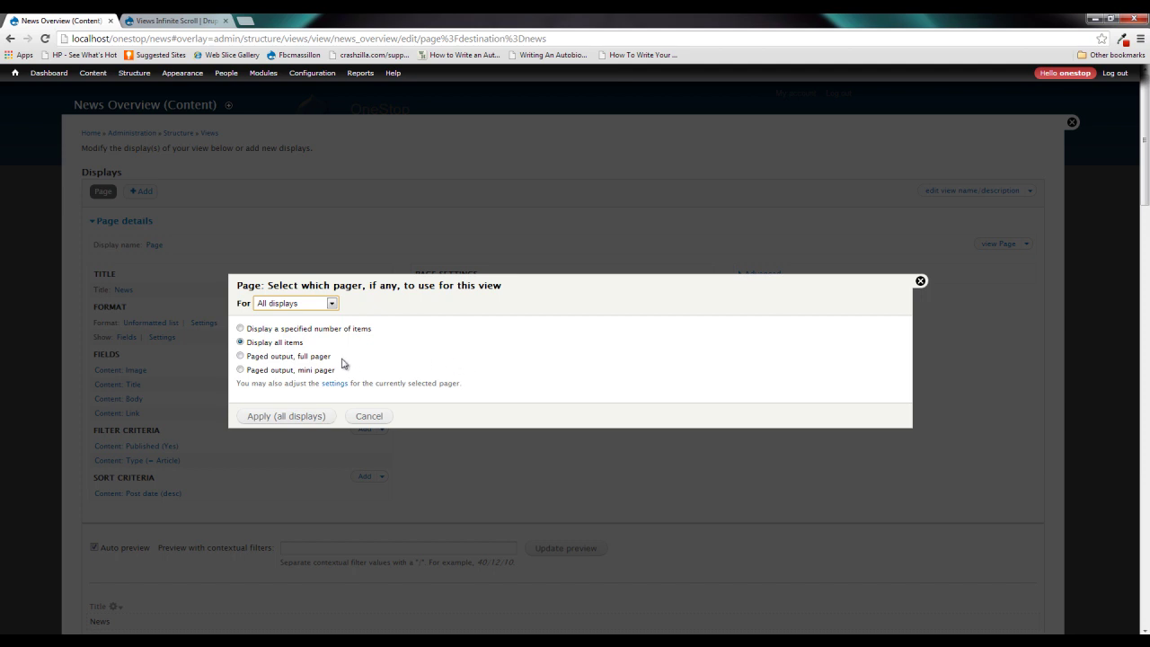
Switch the pager to 'Paged output, full pager' with 5 items per page, applied to all displays
click(241, 357)
click(304, 417)
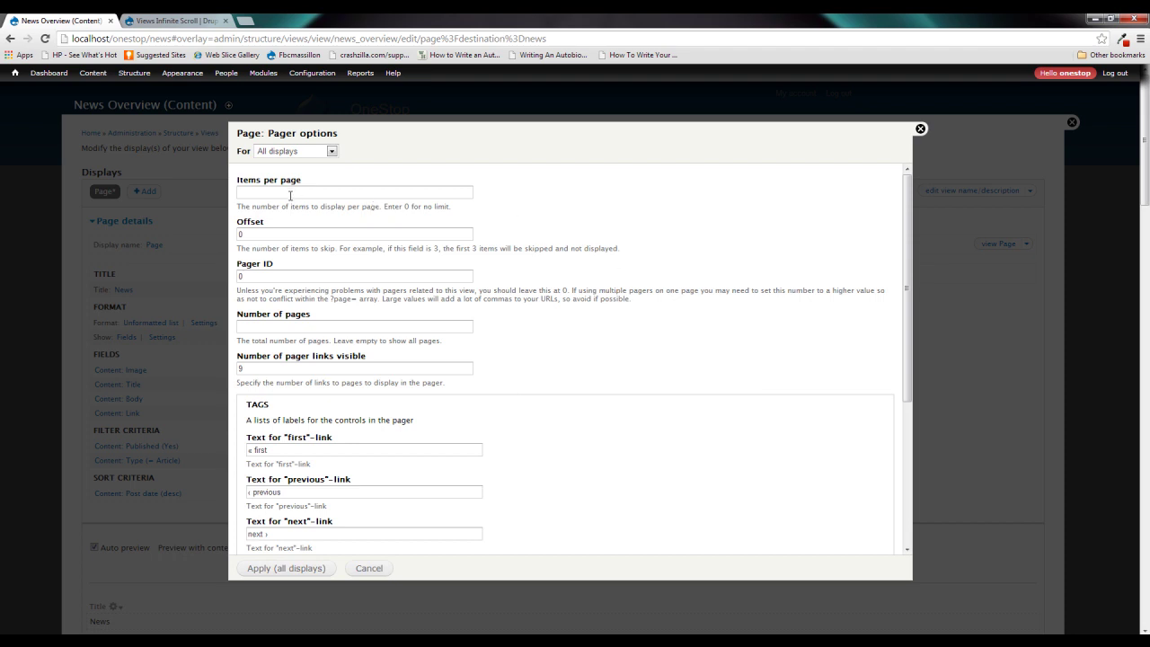
click(289, 193)
text(5)
scroll(302, 446, down, 3)
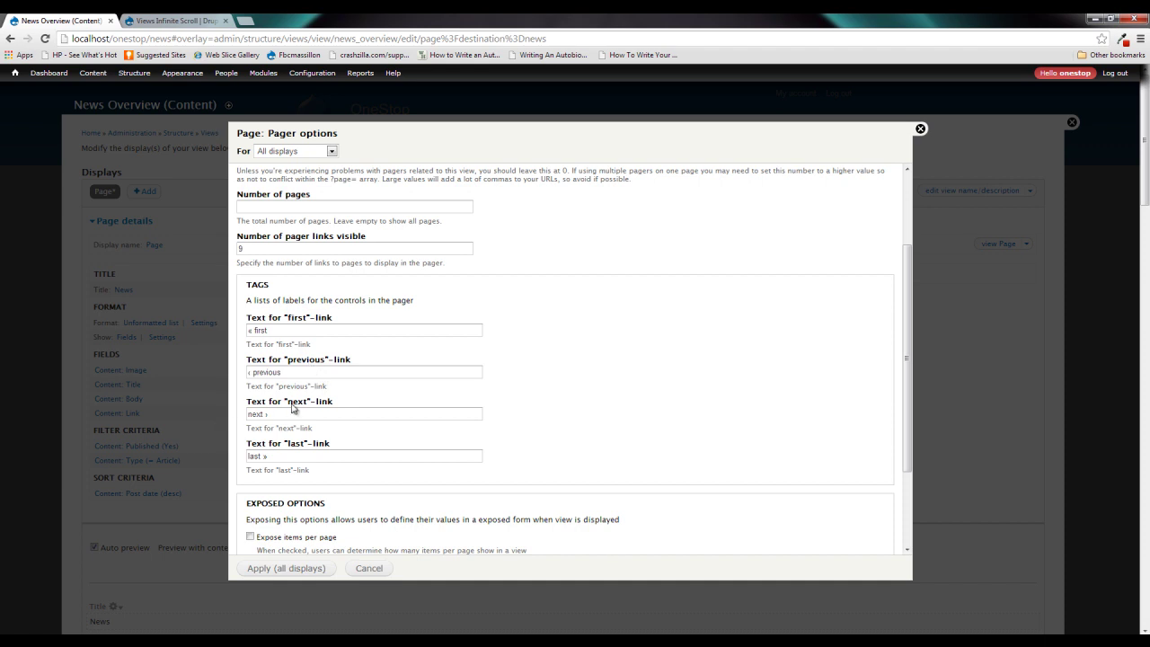
scroll(392, 405, up, 1)
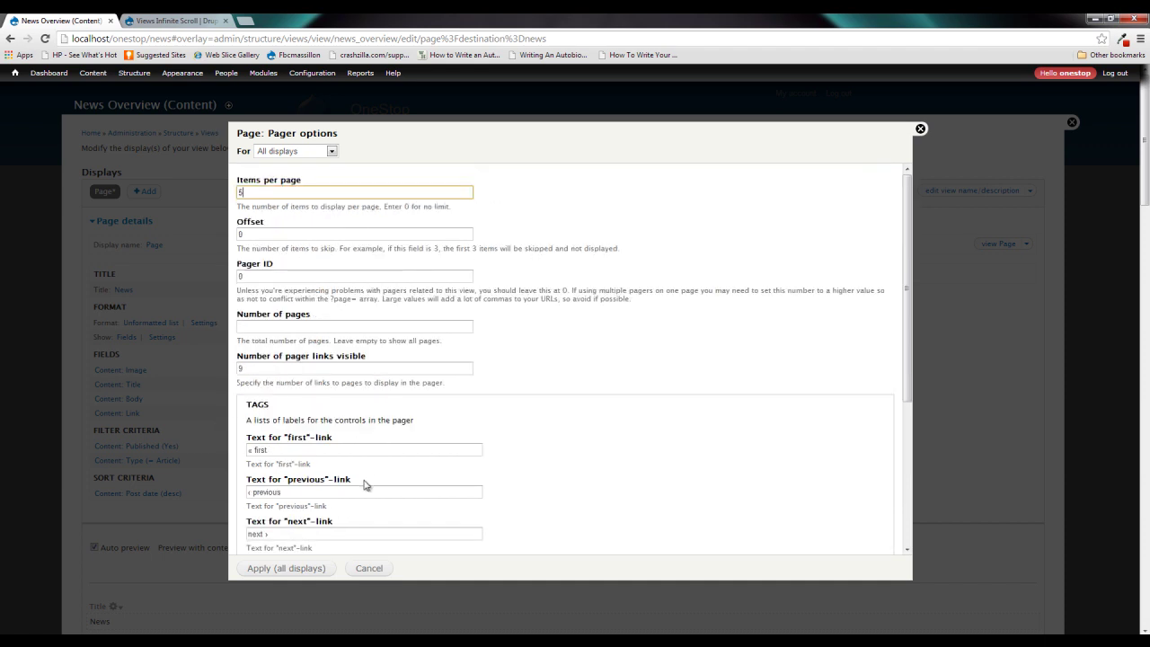
scroll(367, 481, down, 1)
scroll(363, 478, down, 3)
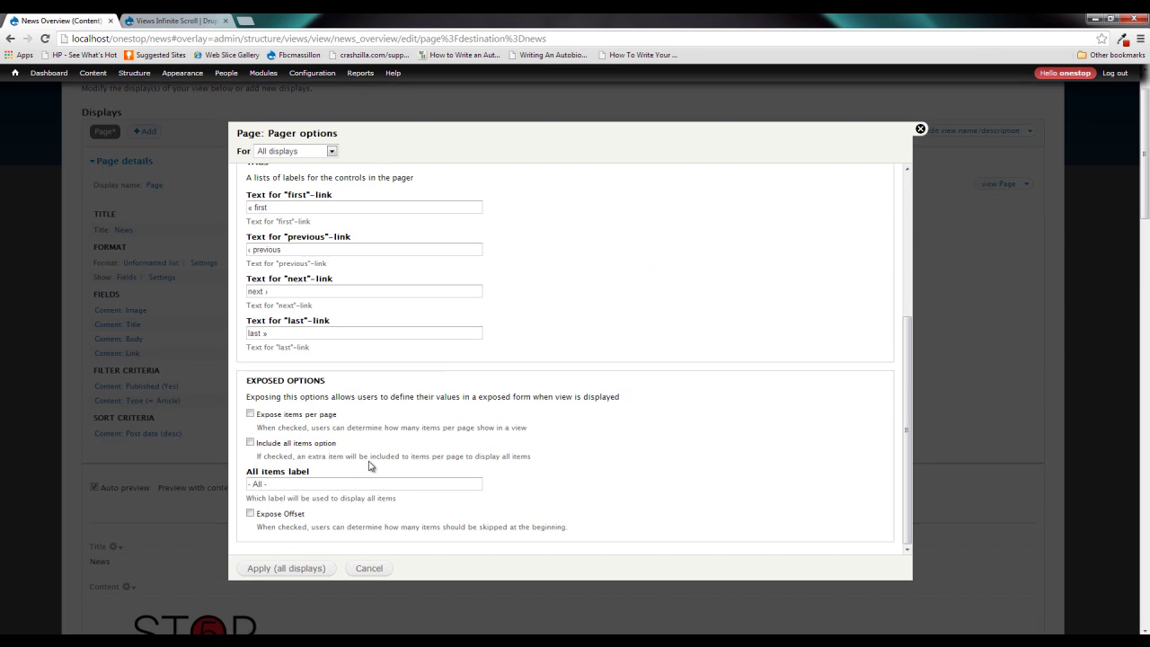
click(270, 572)
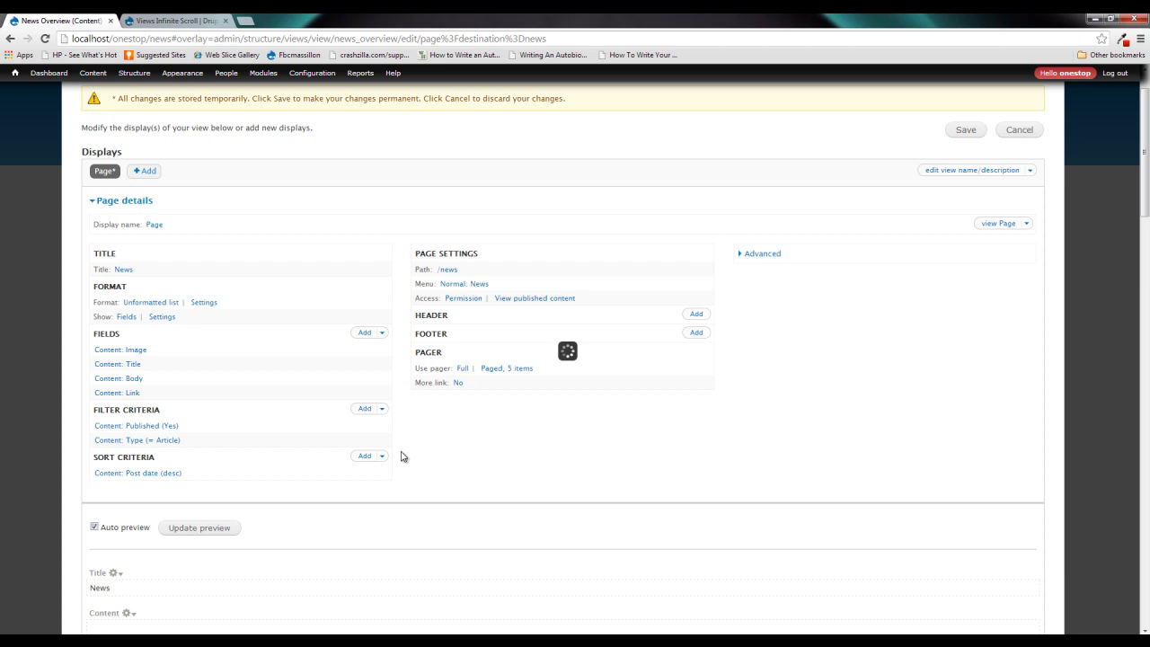
Scroll the preview to check the five articles and the 1, 2, next, last pager links
scroll(412, 456, down, 5)
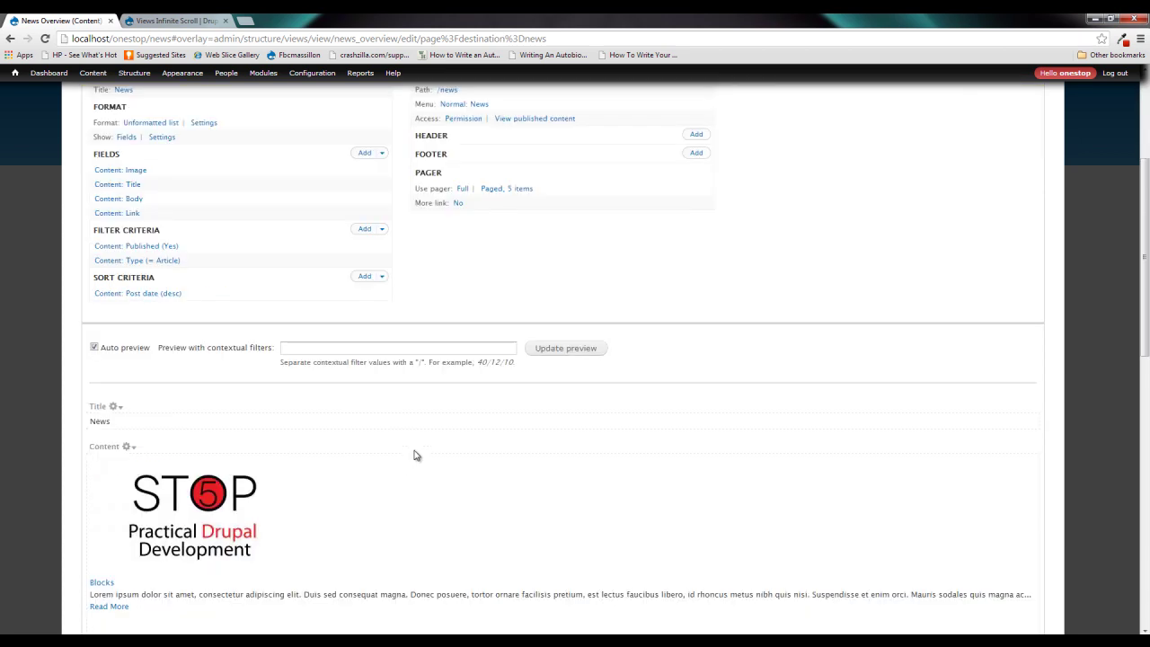
scroll(367, 350, down, 6)
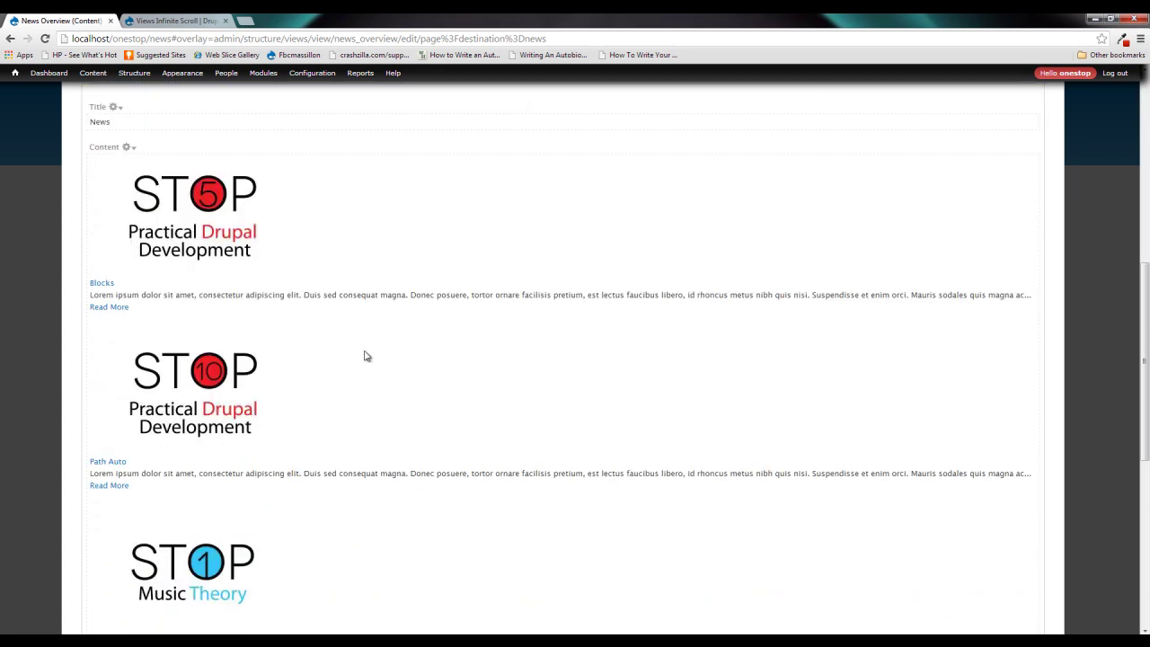
scroll(367, 355, down, 1)
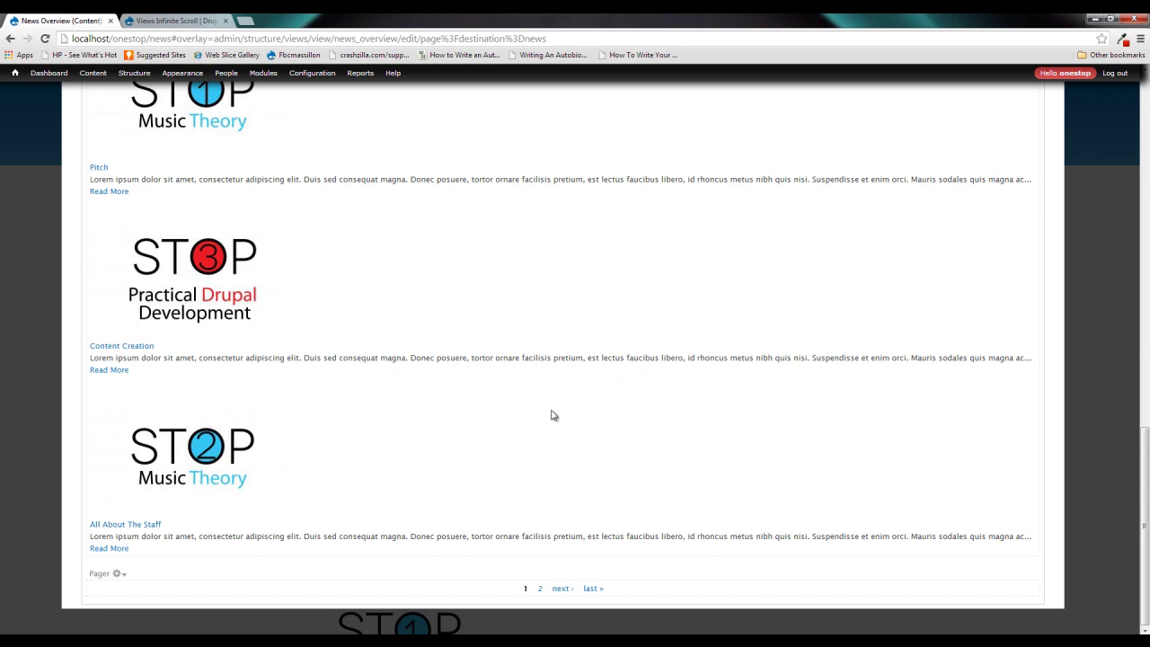
scroll(552, 413, up, 15)
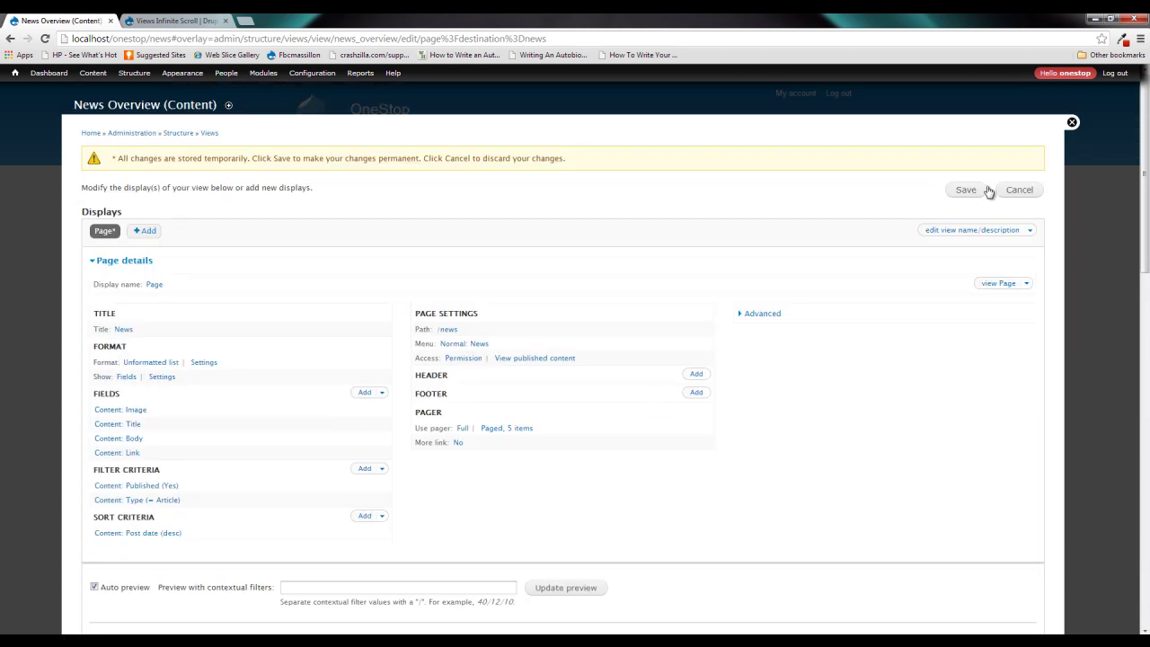
click(974, 194)
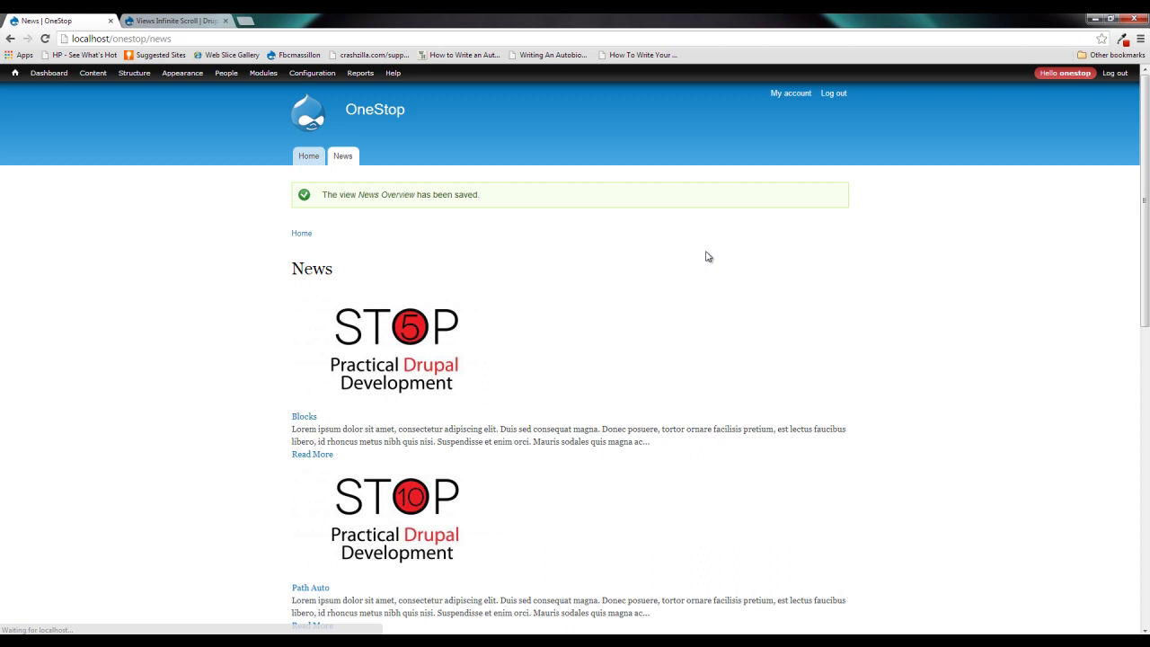
mouse_move(703, 288)
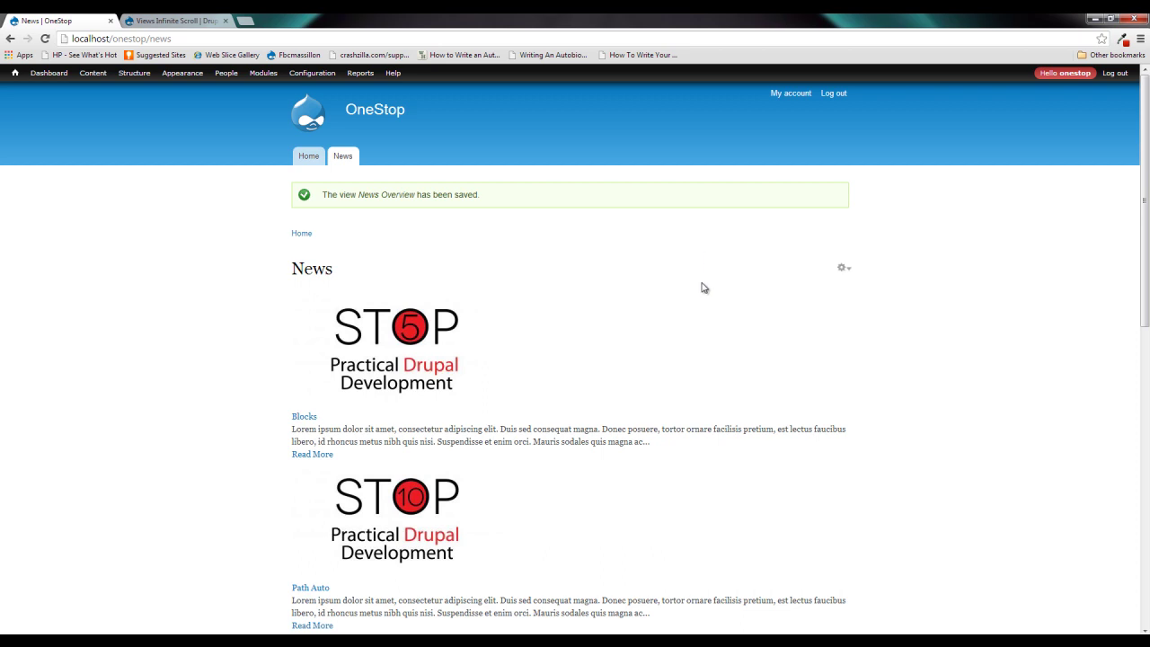
scroll(704, 293, down, 7)
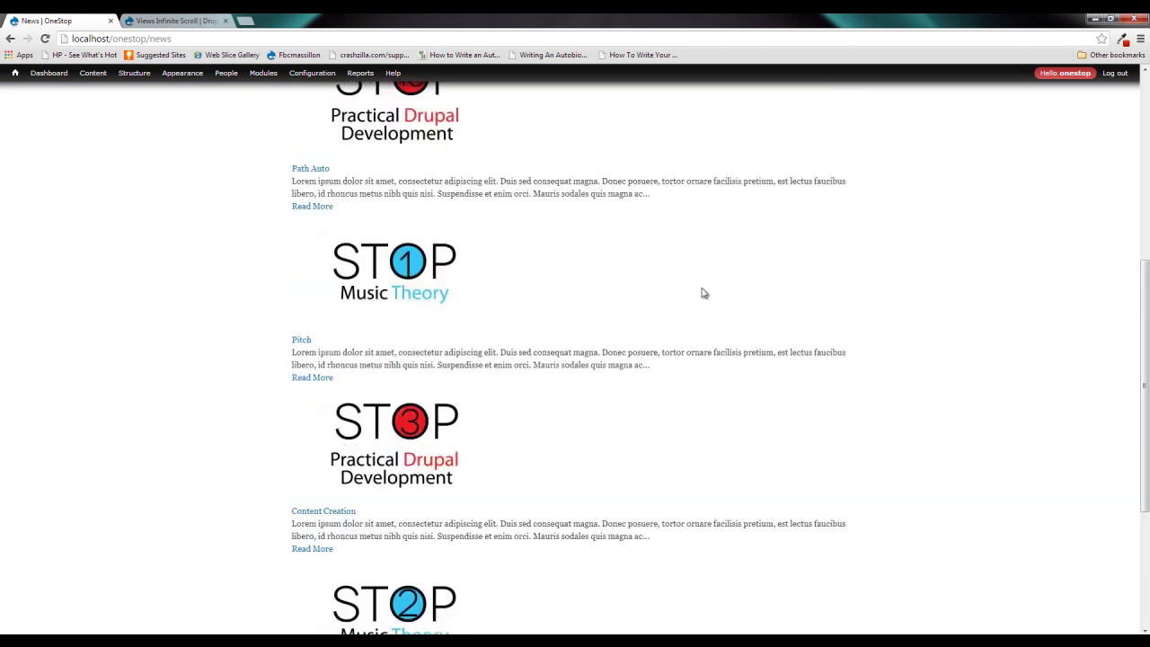
click(576, 500)
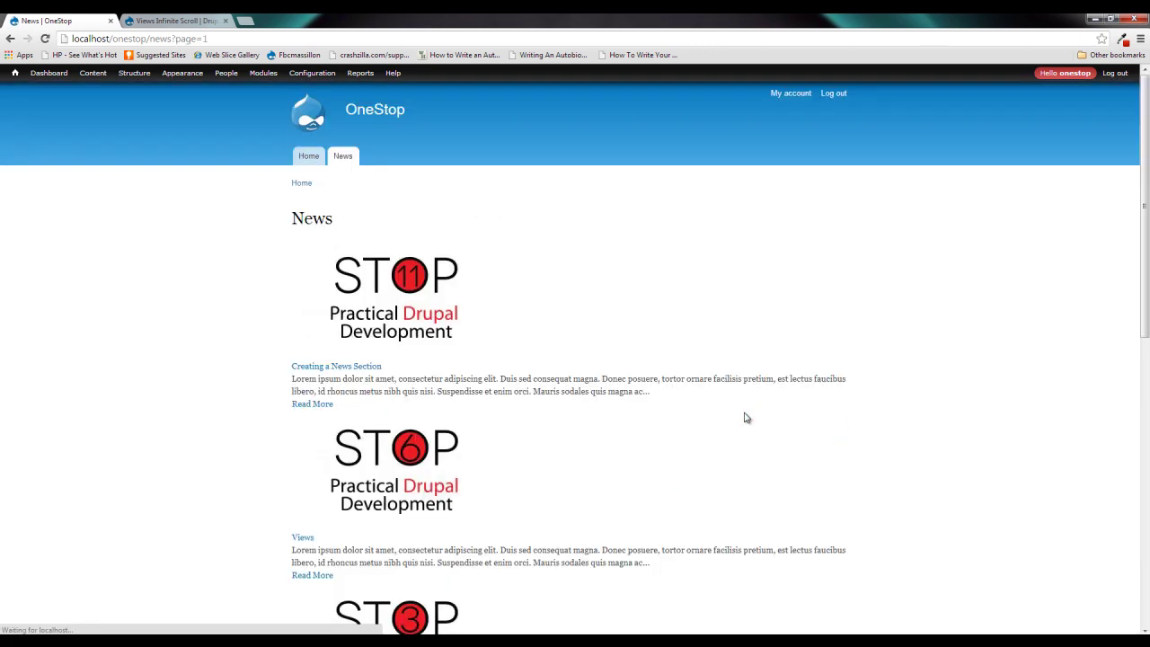
scroll(675, 419, down, 3)
scroll(667, 416, down, 3)
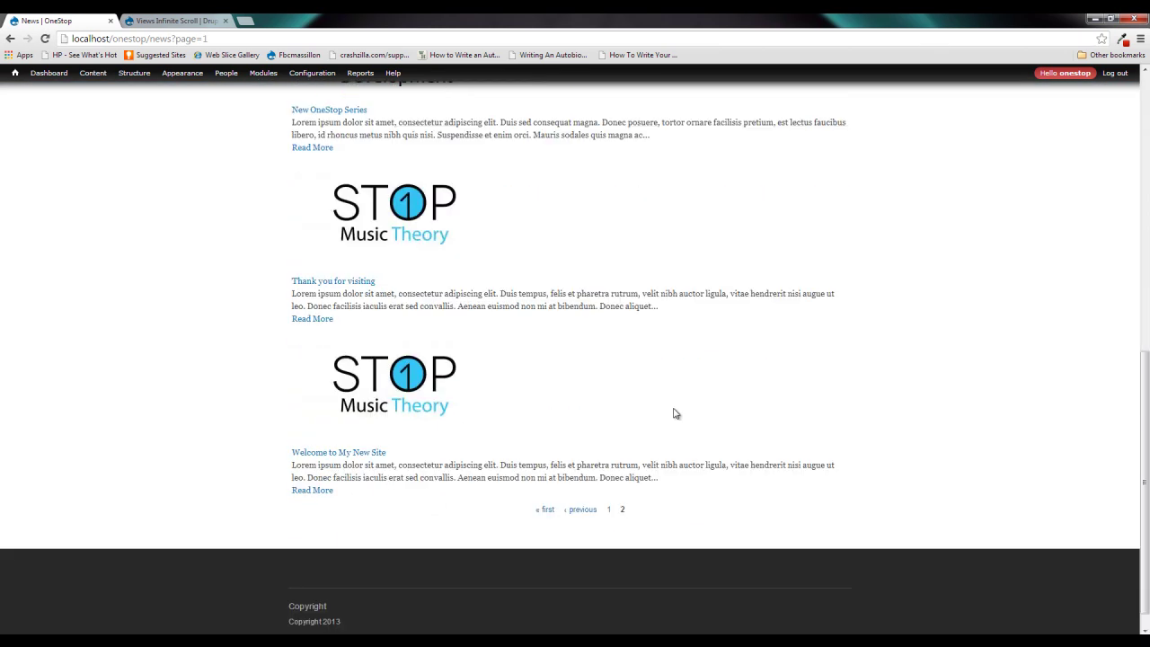
click(550, 510)
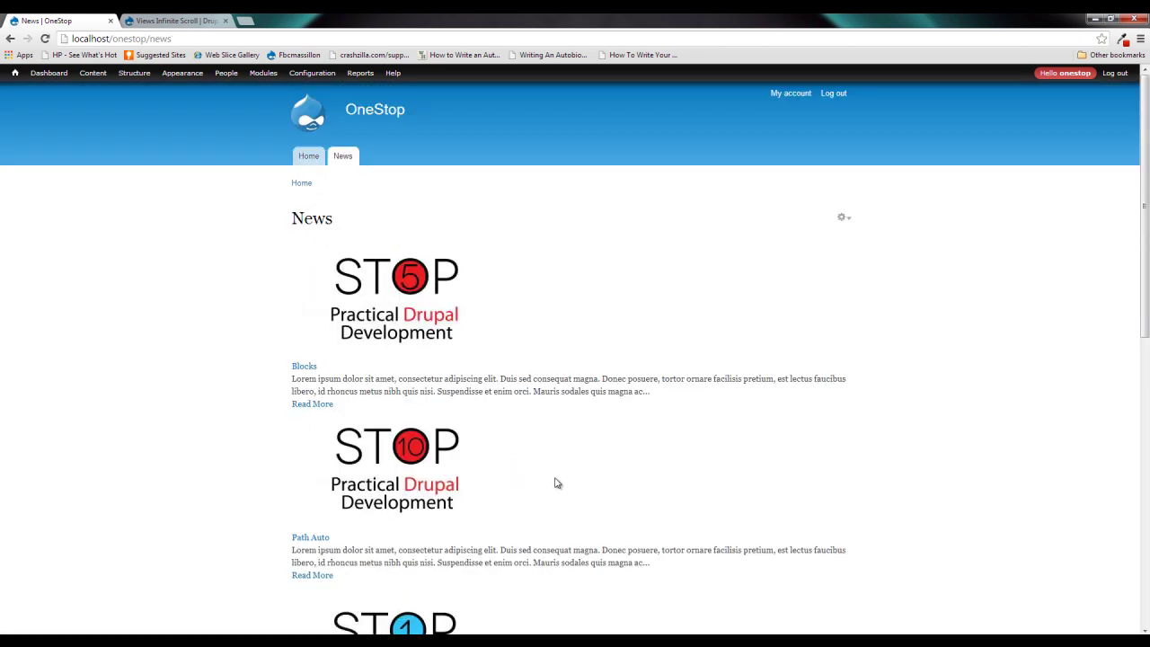
scroll(556, 480, down, 10)
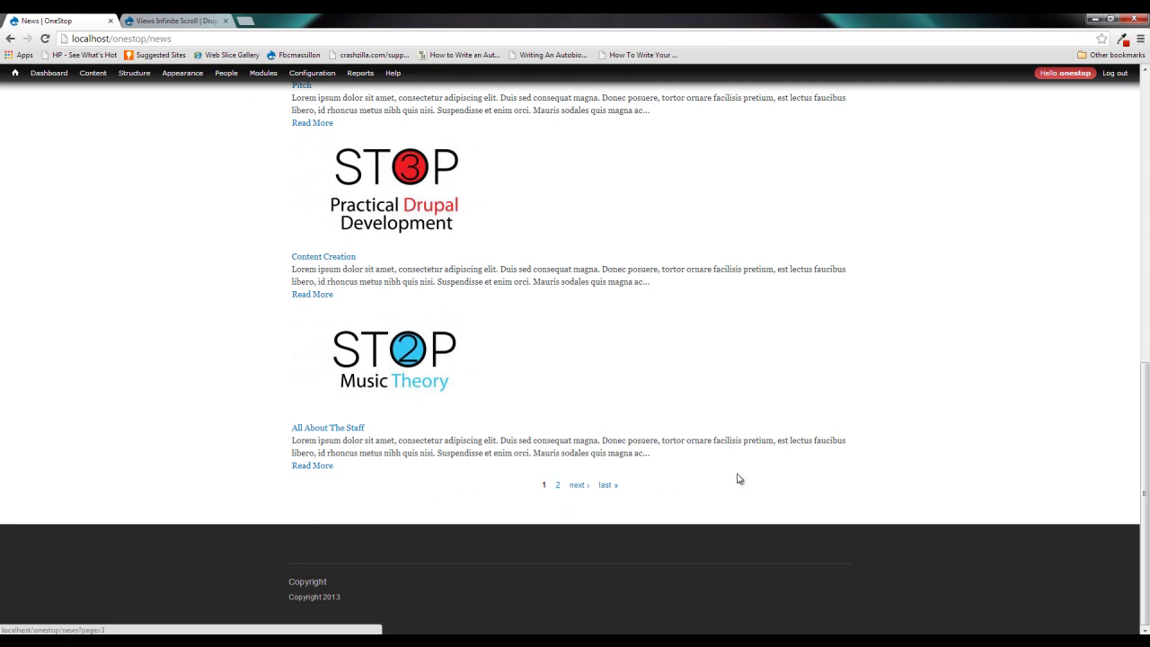
scroll(794, 395, up, 5)
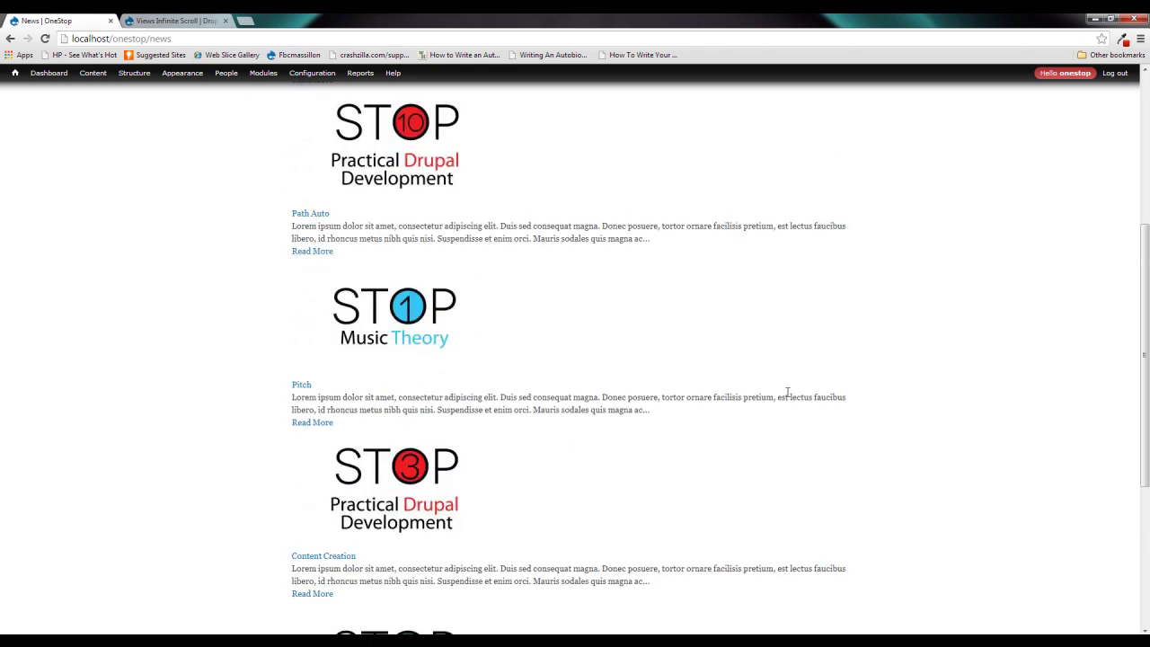
scroll(794, 395, up, 2)
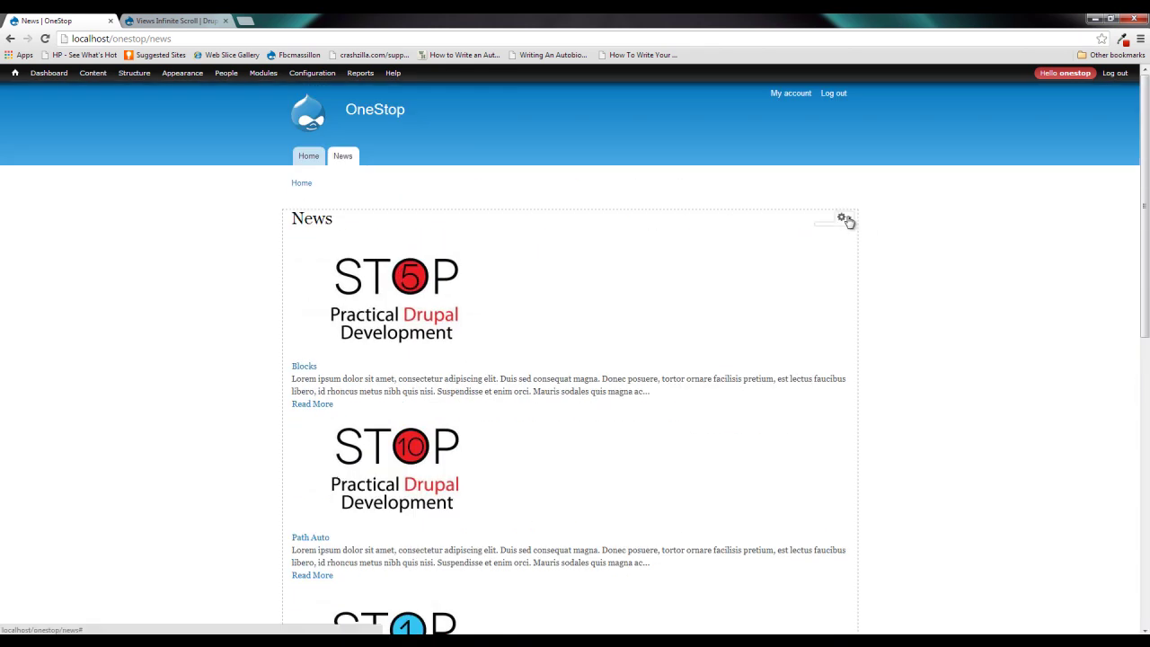
In the News view editor, choose 'Paged output, mini pager' and apply it to all displays
click(842, 219)
click(832, 230)
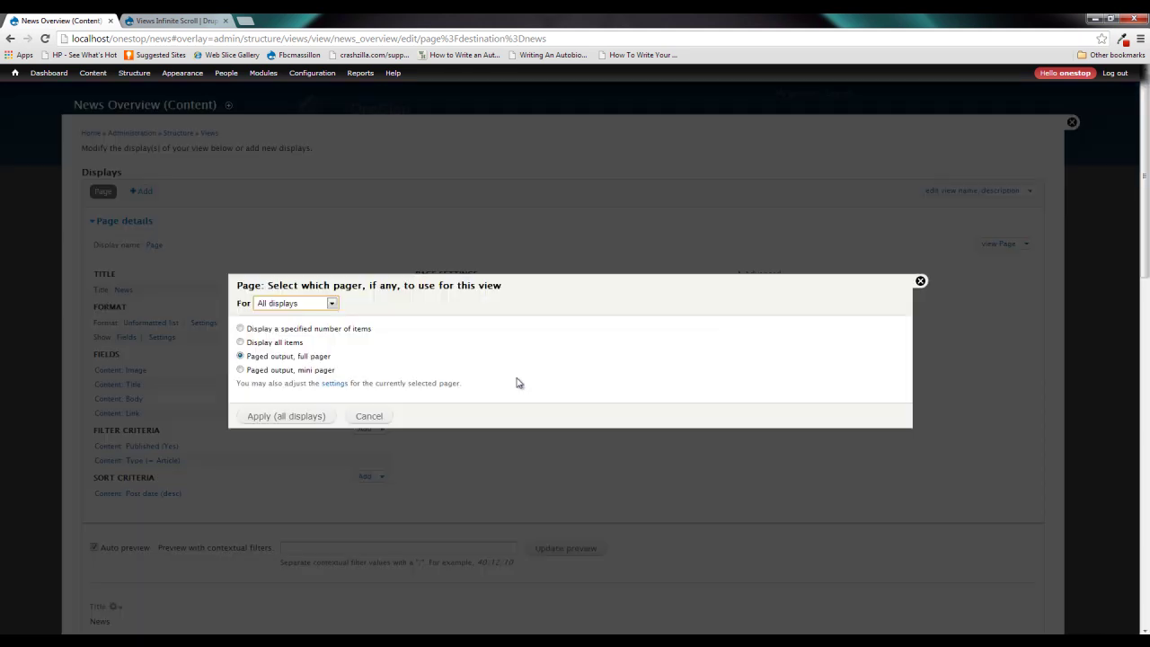
click(286, 371)
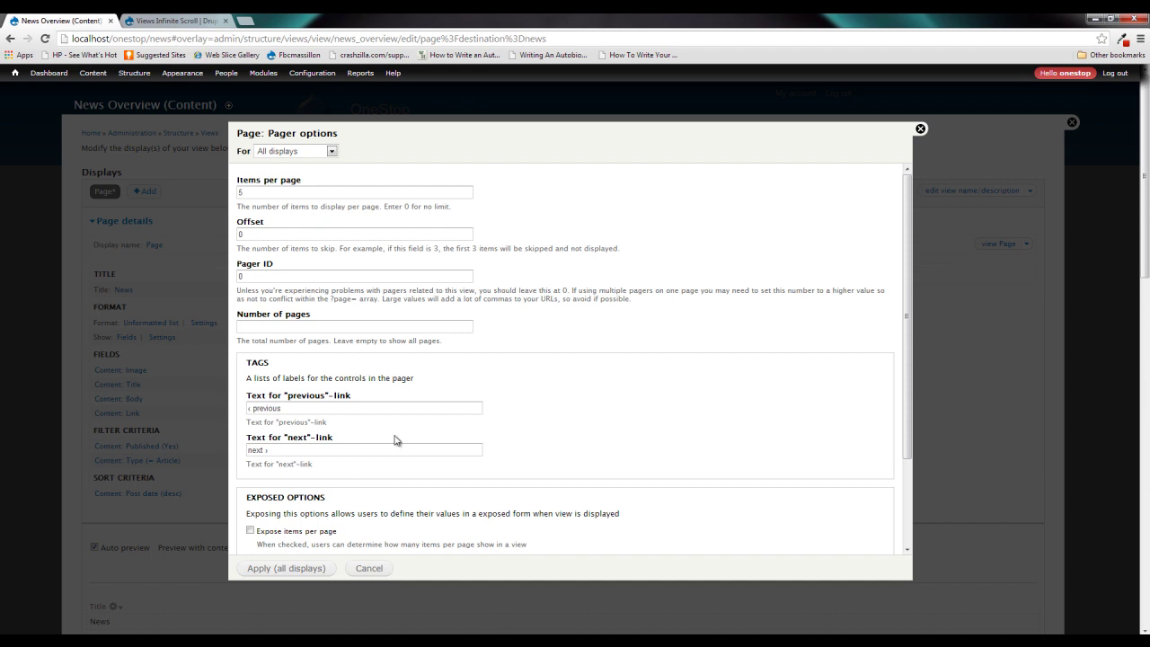
scroll(396, 439, down, 3)
scroll(396, 439, up, 3)
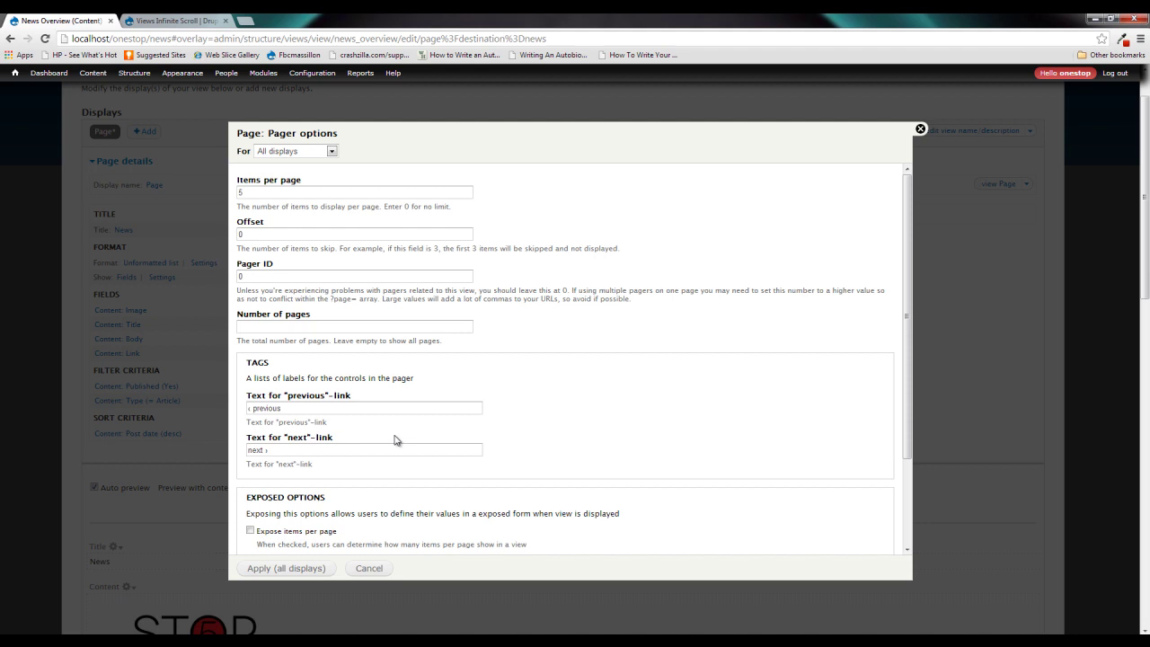
click(299, 566)
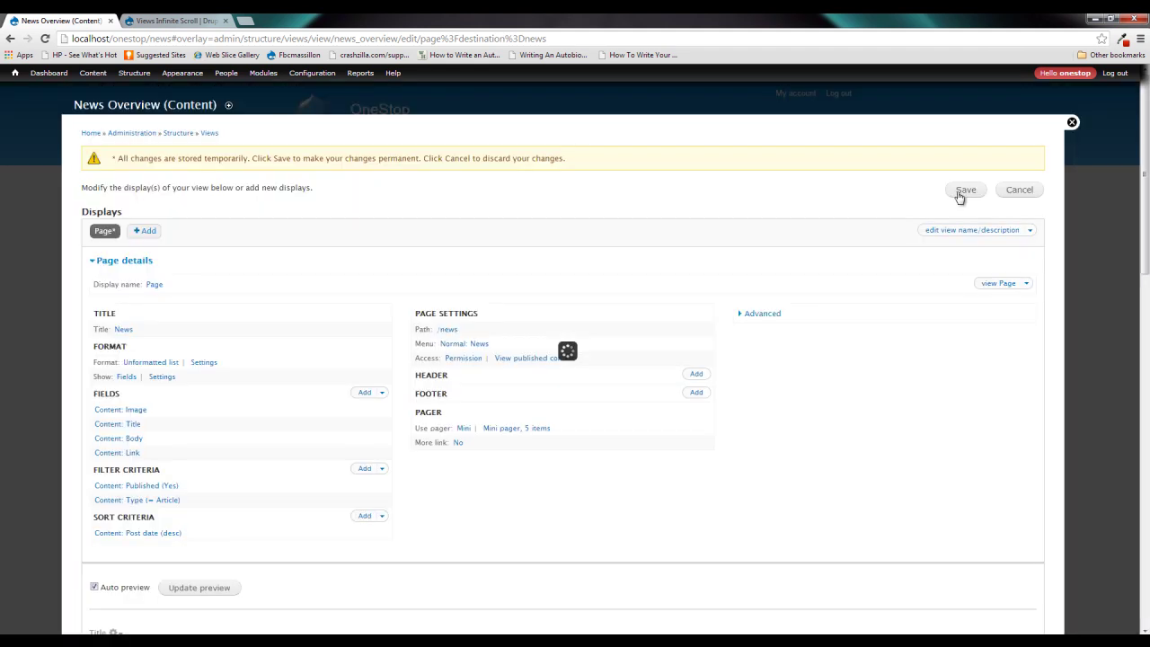
Save the view, then page forward with next › and back with ‹ previous, twice
click(961, 195)
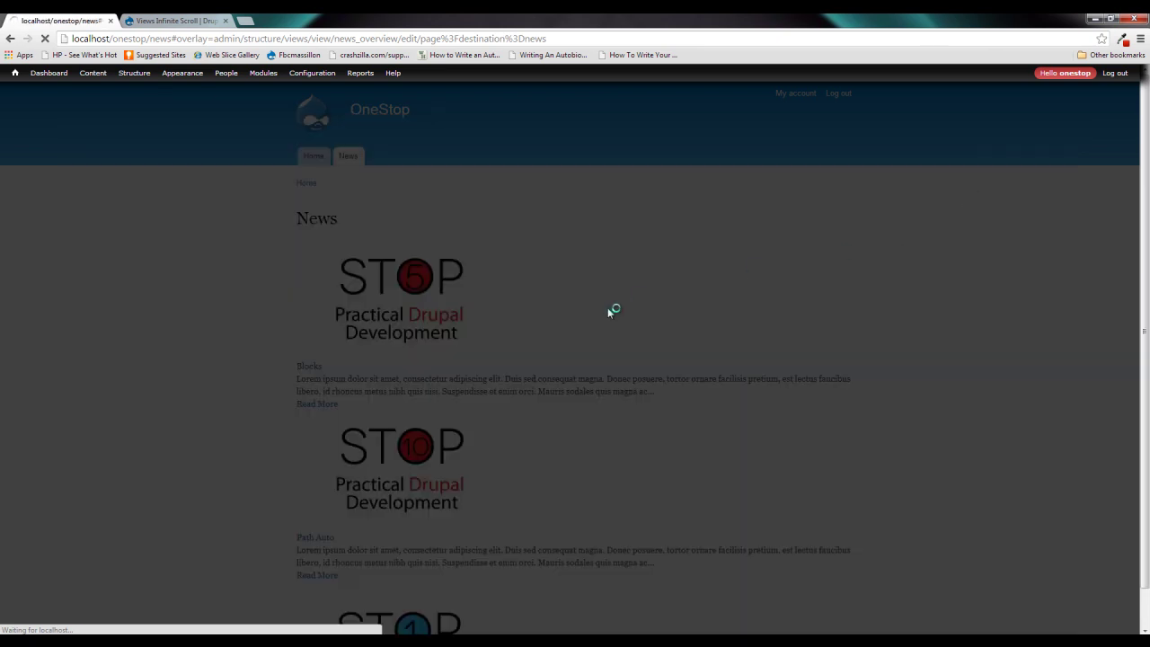
scroll(608, 312, down, 10)
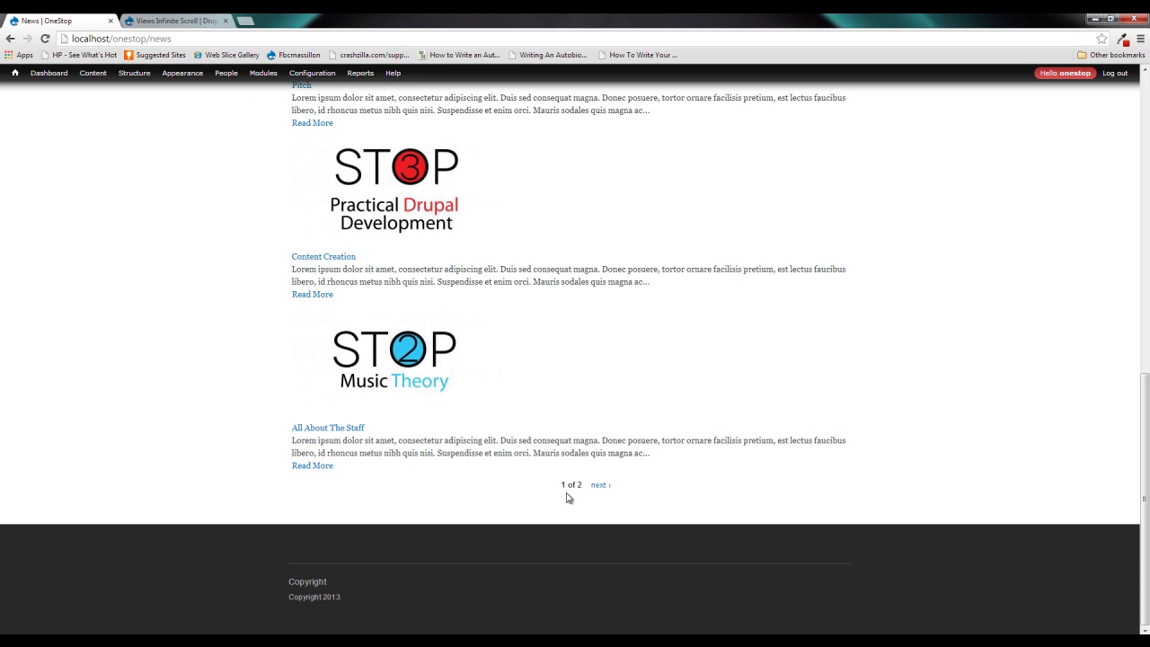
click(599, 485)
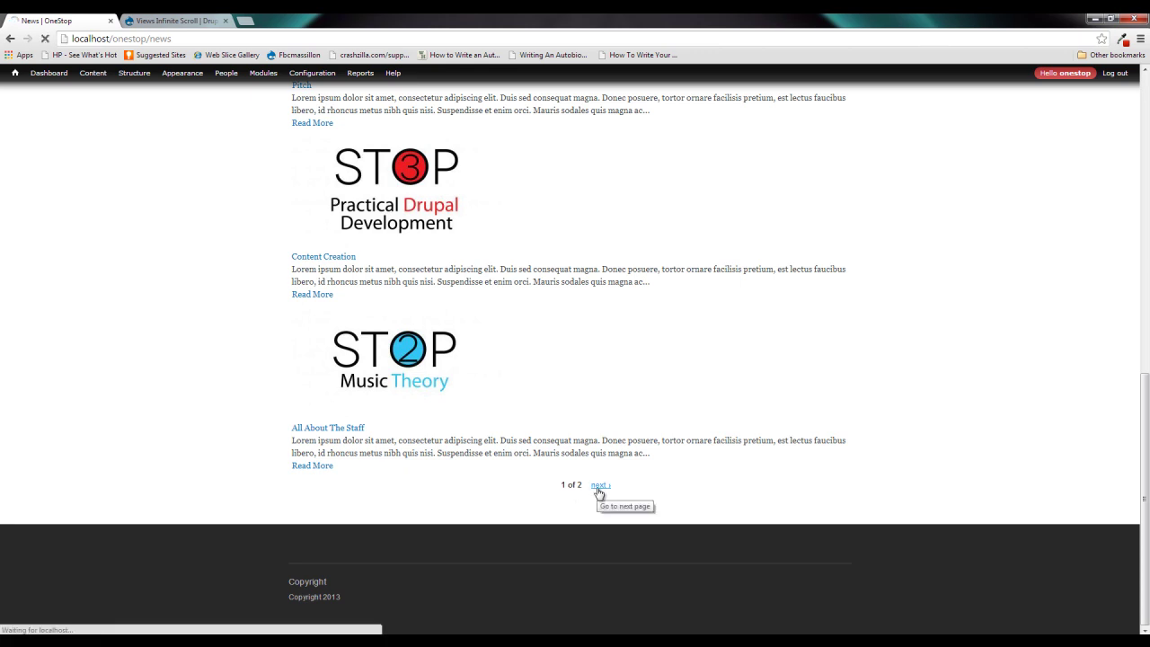
scroll(596, 491, down, 7)
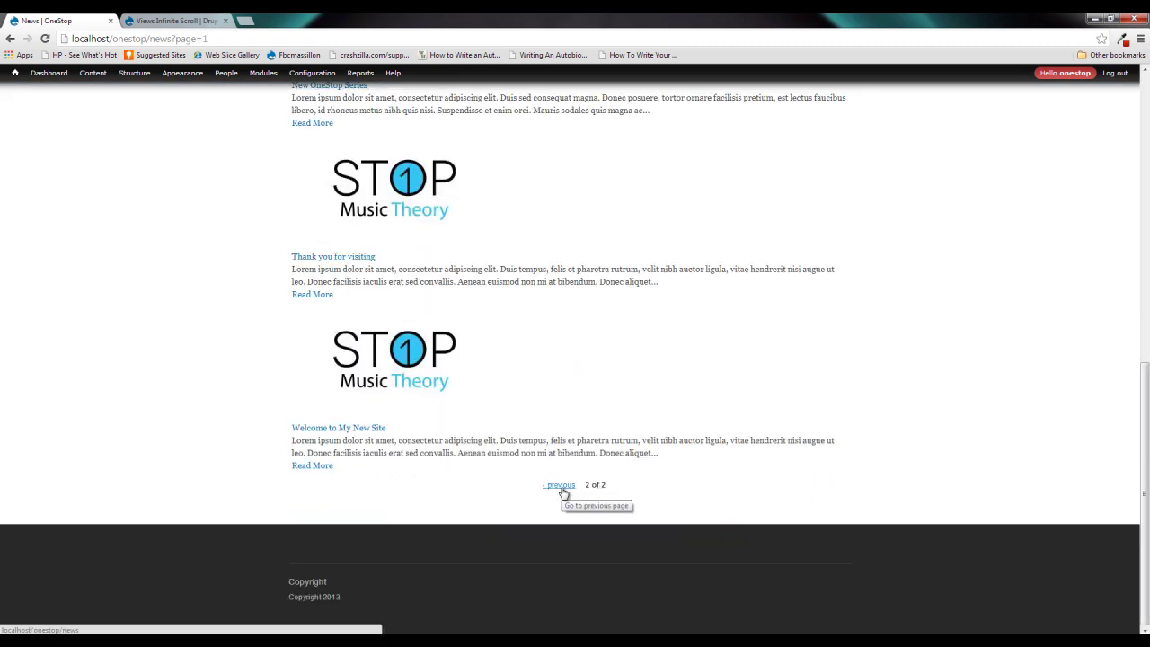
click(561, 487)
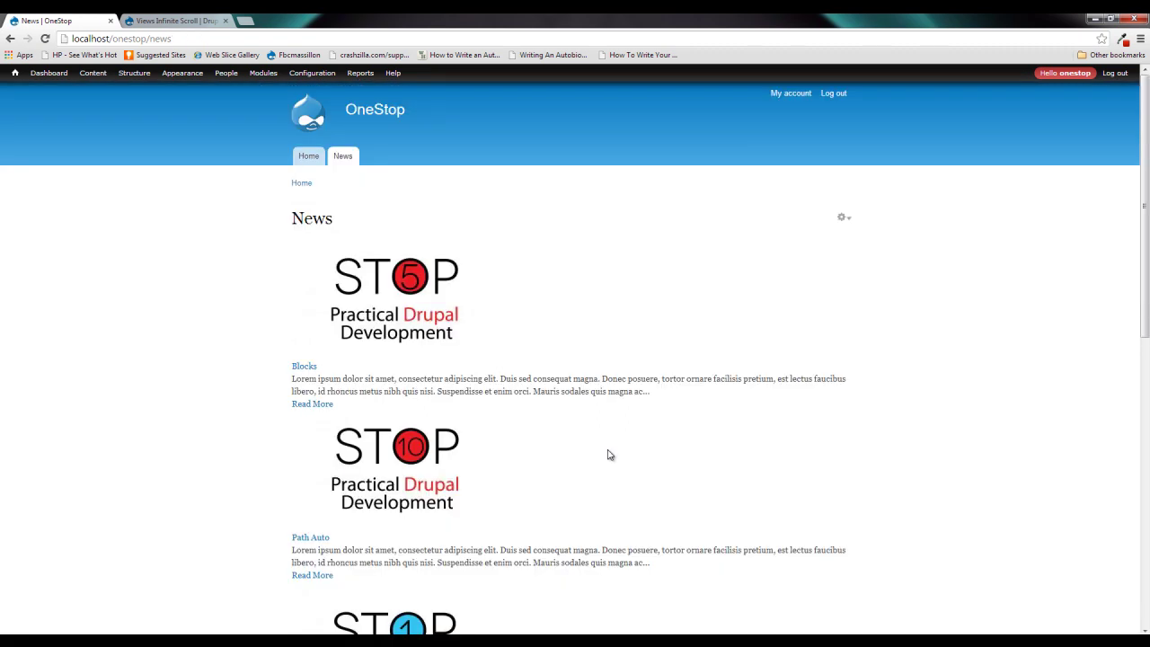
scroll(608, 454, down, 7)
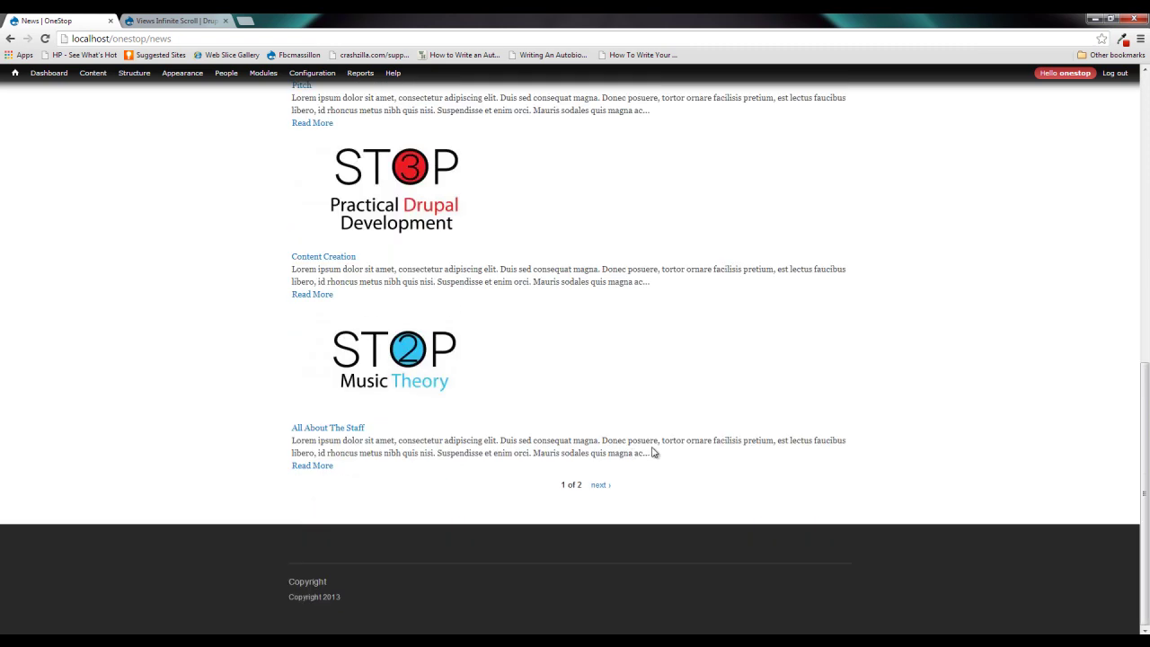
scroll(653, 453, up, 8)
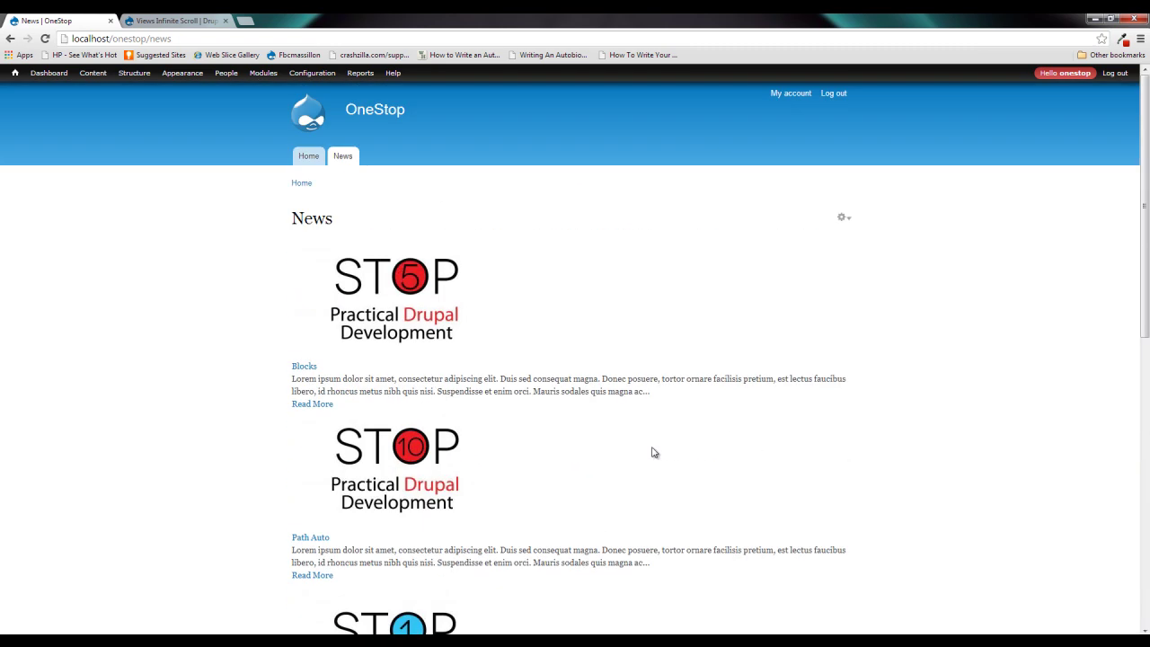
scroll(653, 451, down, 8)
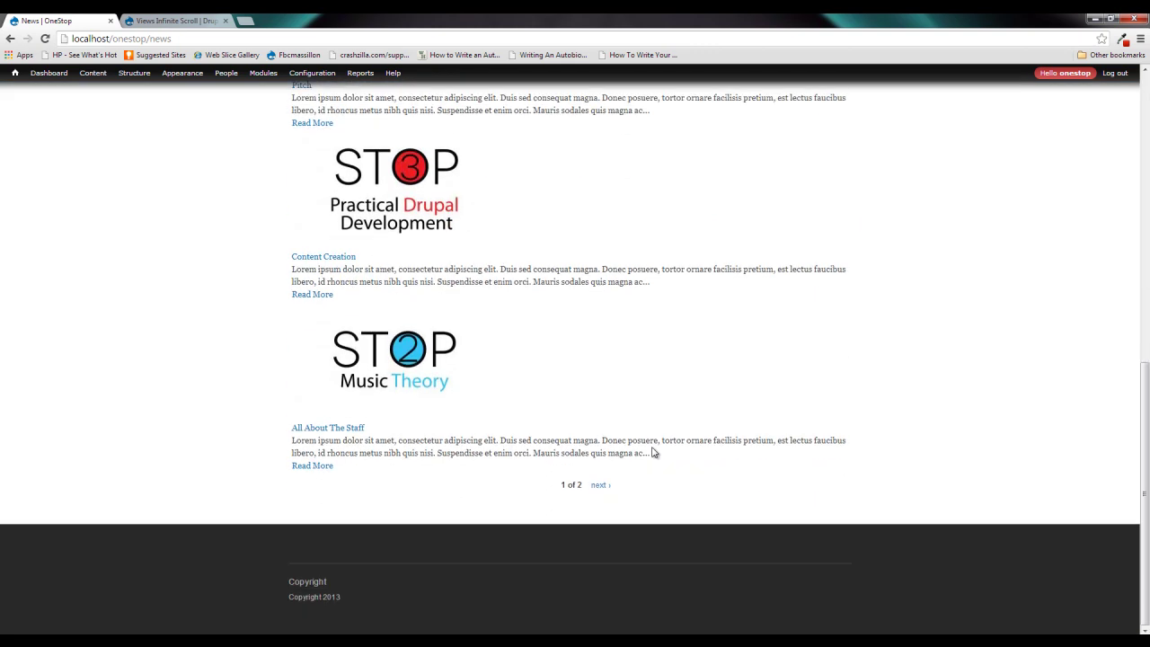
click(599, 485)
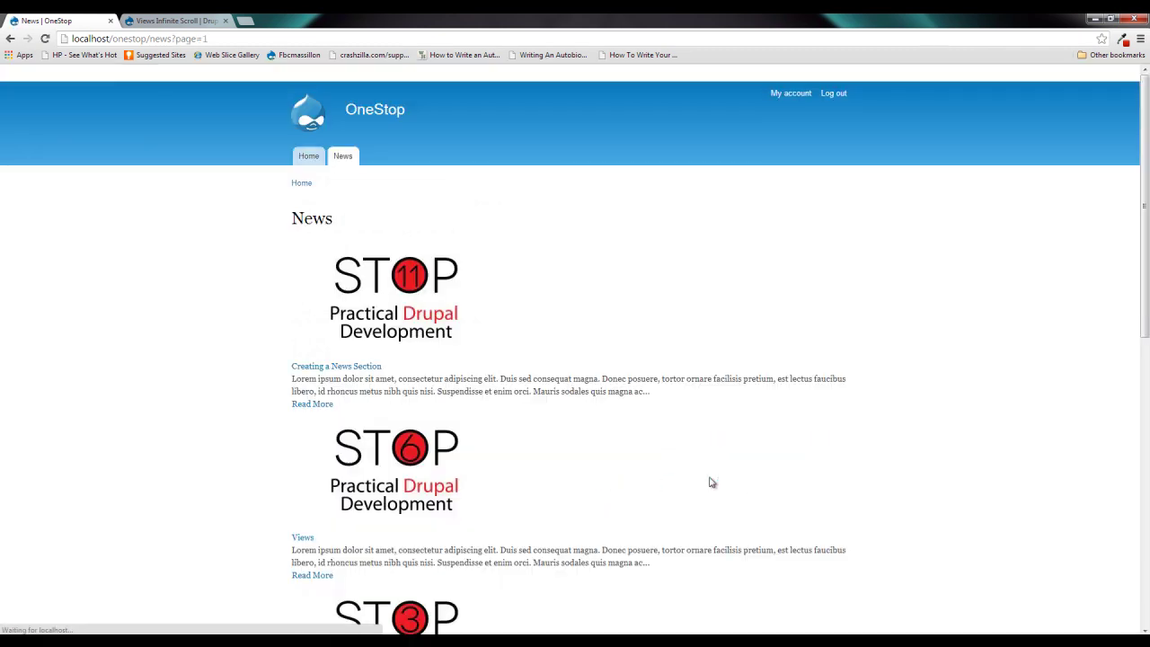
scroll(710, 482, down, 10)
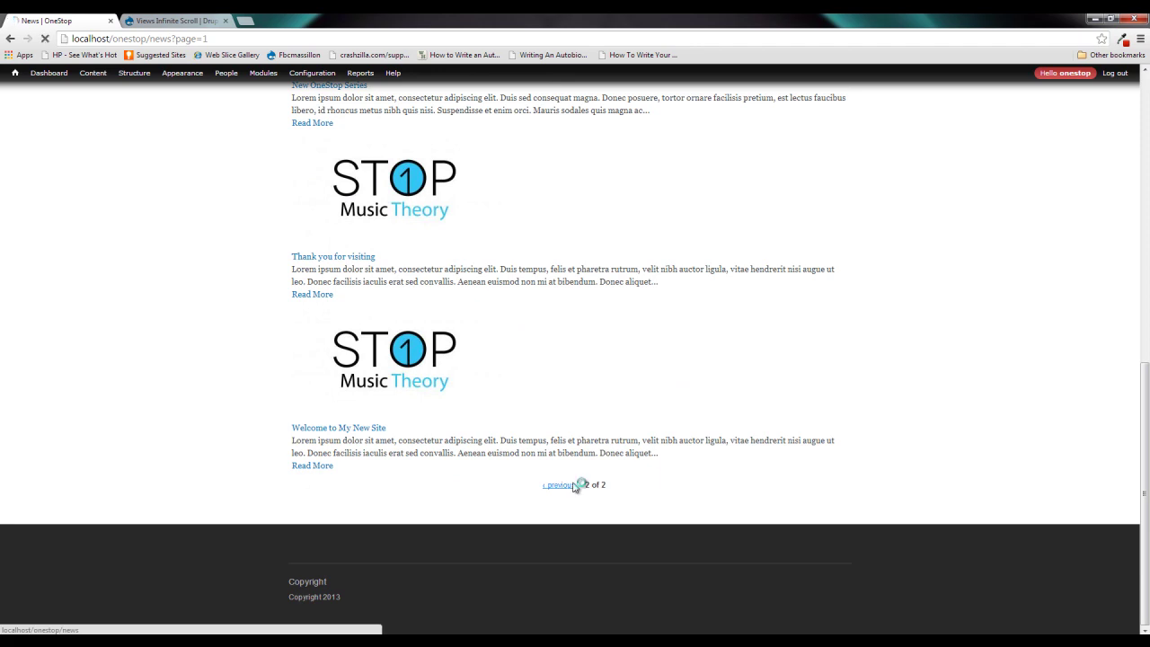
click(569, 484)
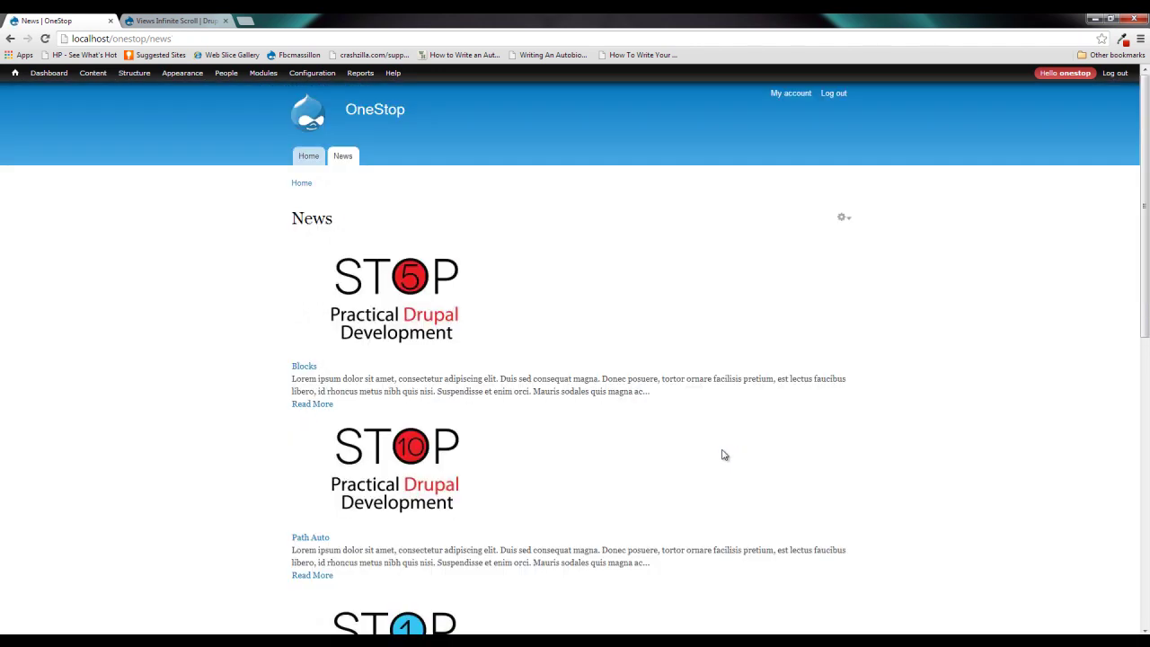
Open the Blocks article, return to the News listing, and scroll through it
click(305, 366)
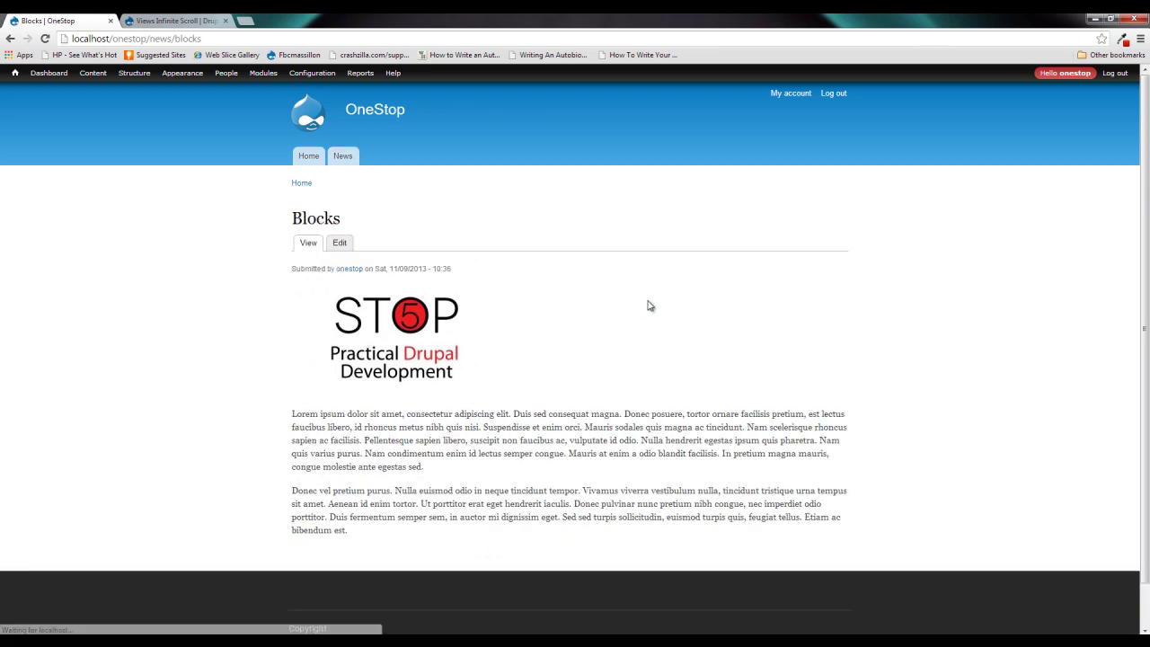
key(alt+Left)
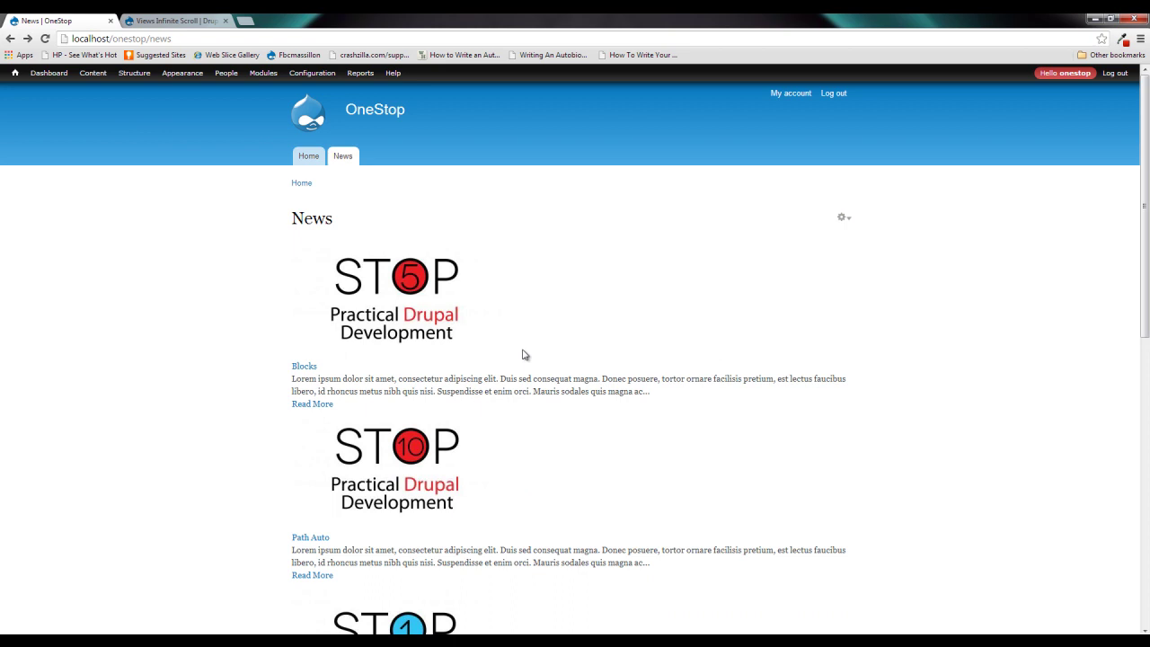
scroll(524, 355, down, 7)
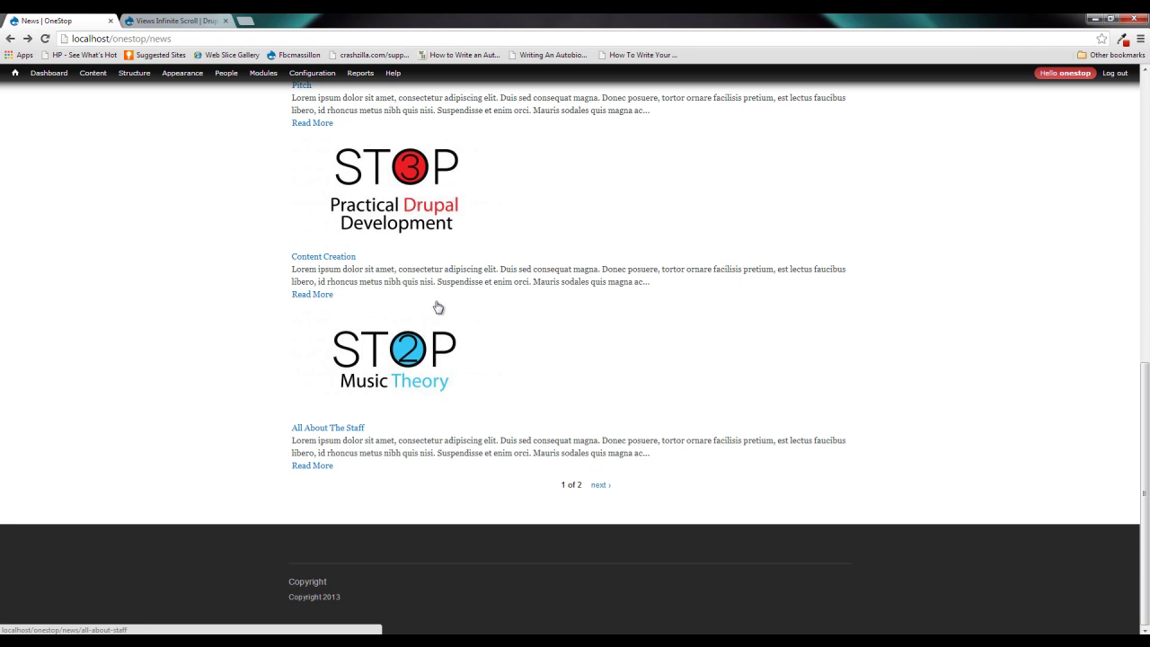
scroll(504, 260, up, 4)
scroll(504, 260, up, 3)
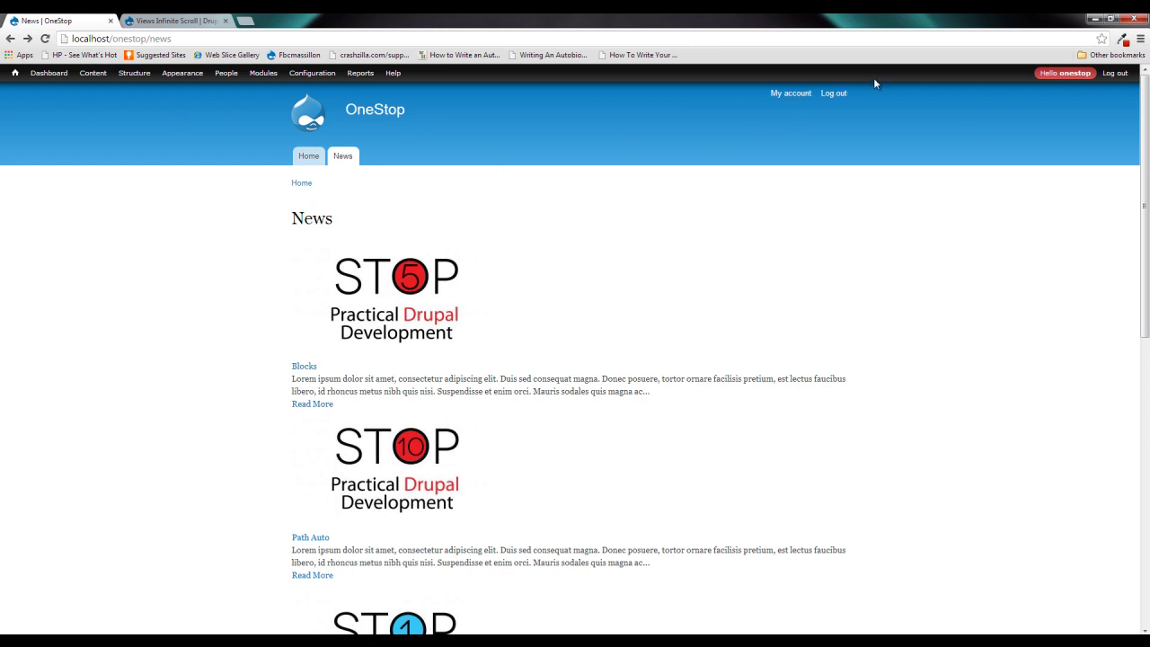
scroll(225, 374, down, 1)
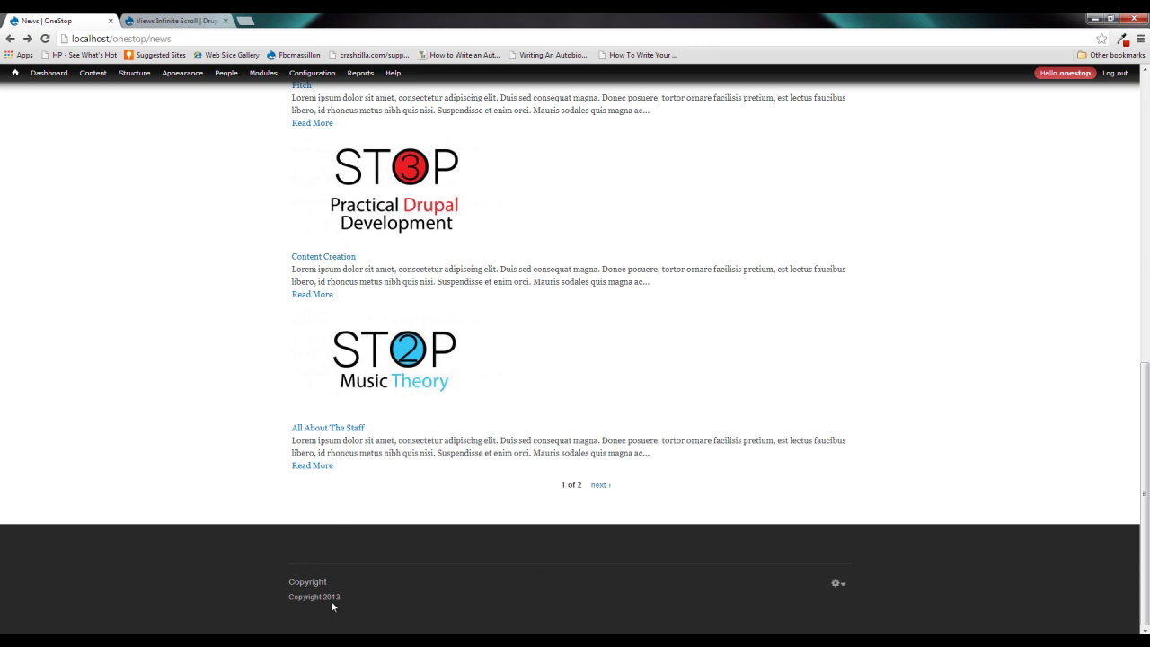
scroll(302, 454, up, 7)
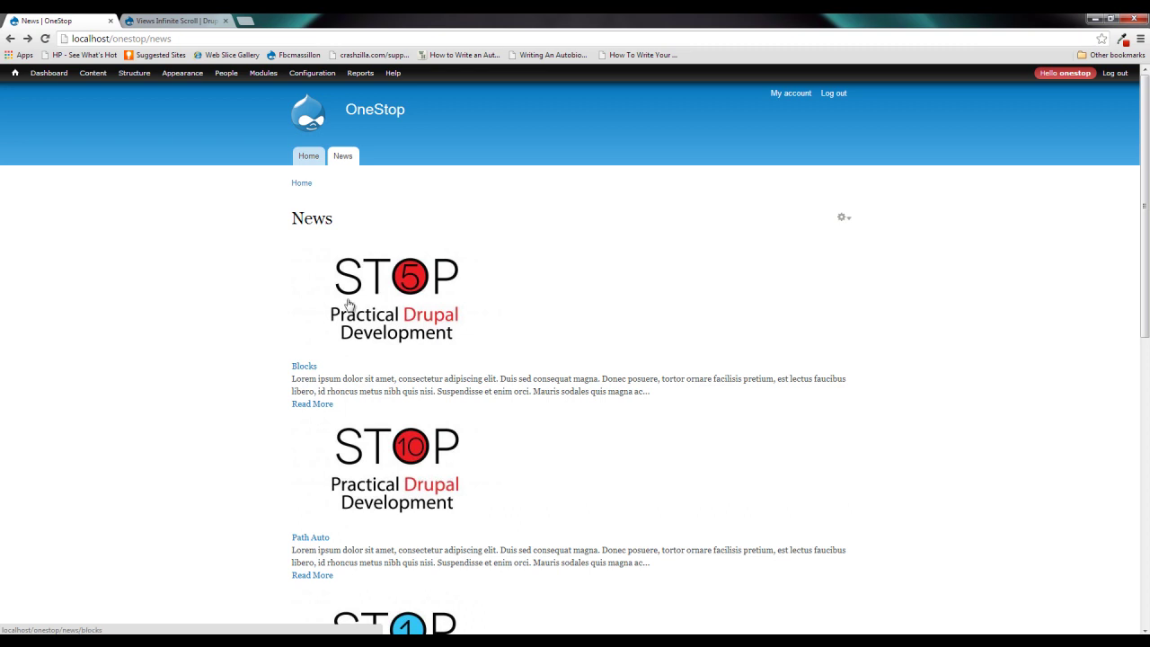
scroll(348, 306, down, 1)
scroll(318, 223, down, 5)
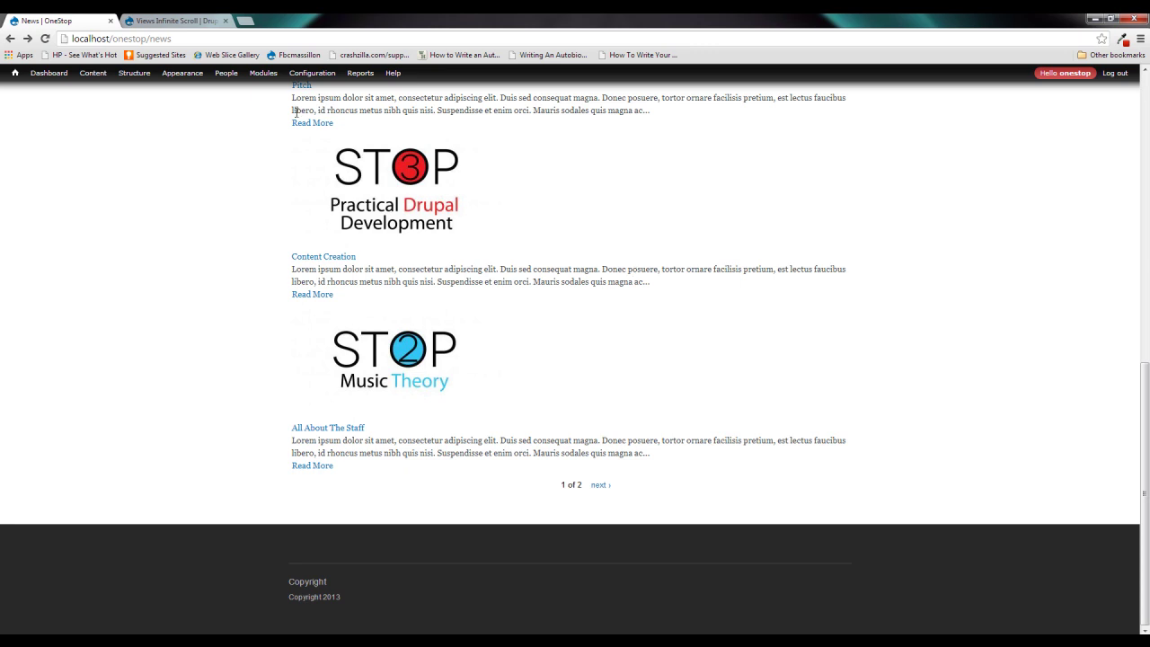
scroll(494, 334, up, 5)
scroll(501, 330, up, 3)
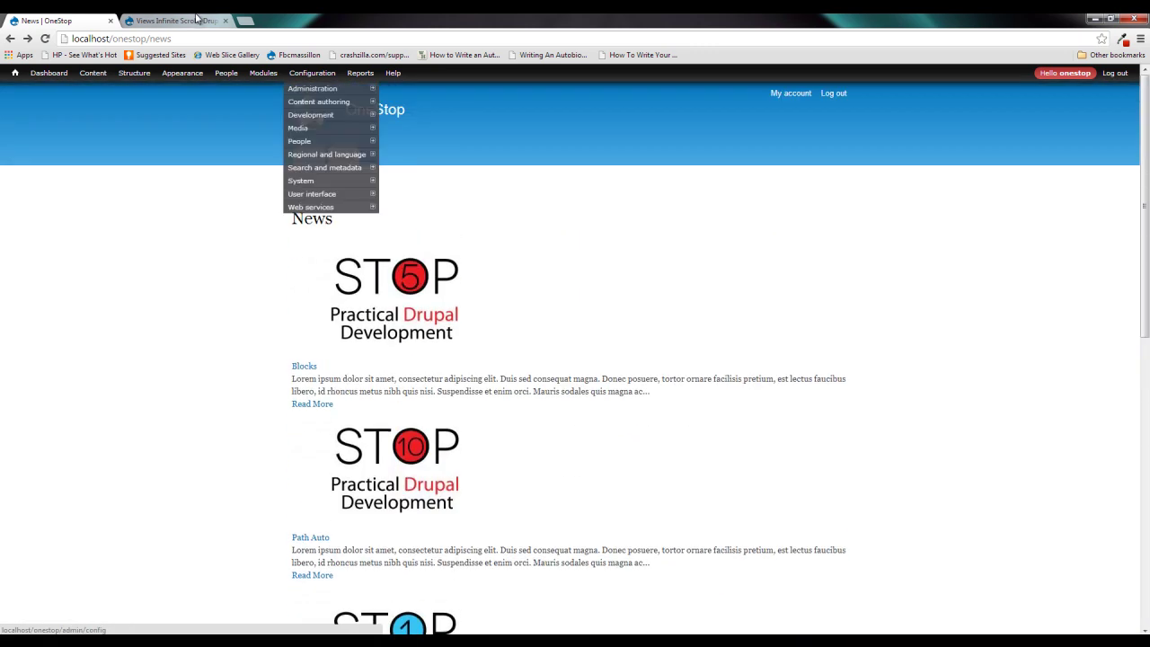
Download the recommended 7.x-1.1 zip from the Views Infinite Scroll drupal.org project page
click(176, 19)
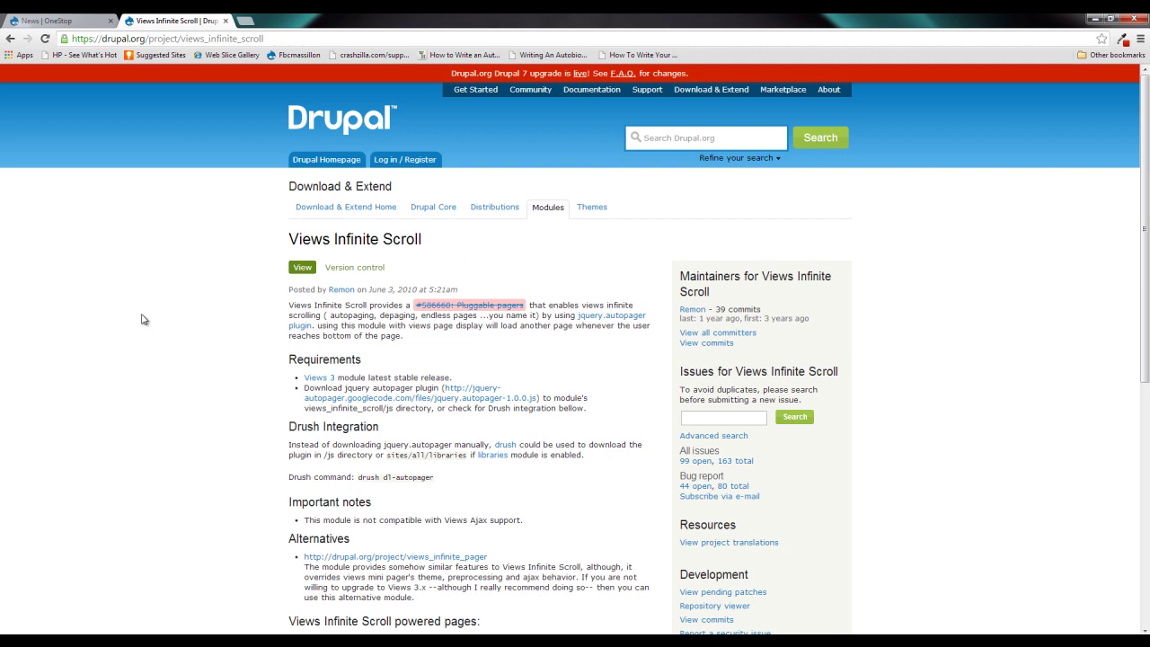
scroll(161, 313, down, 1)
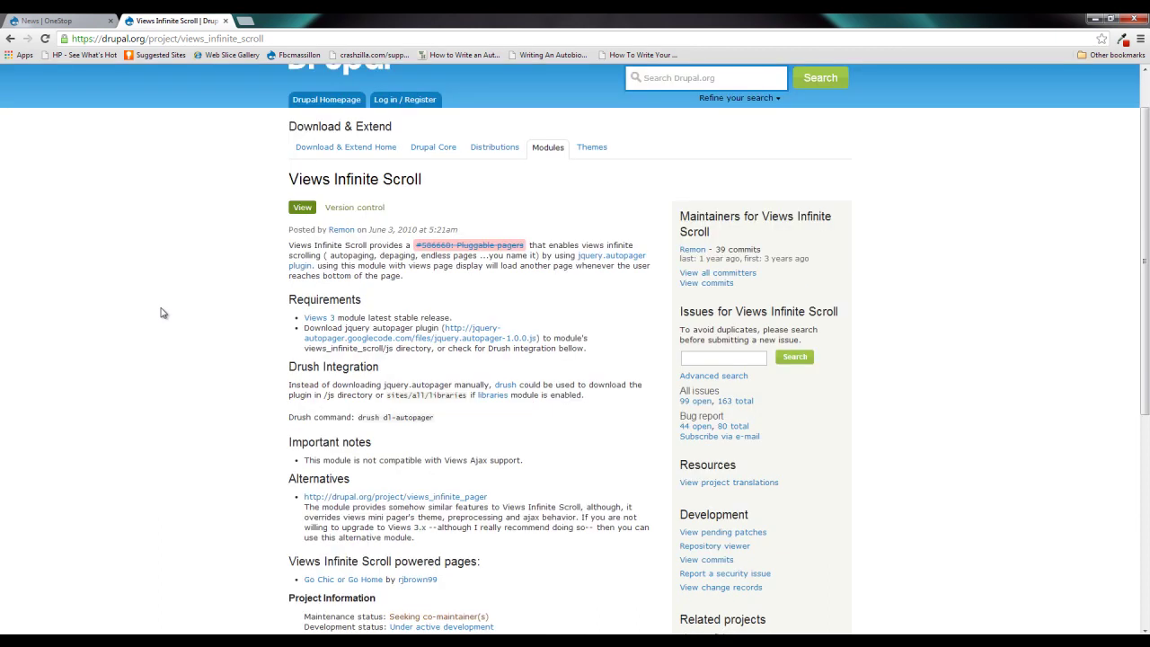
scroll(162, 313, down, 5)
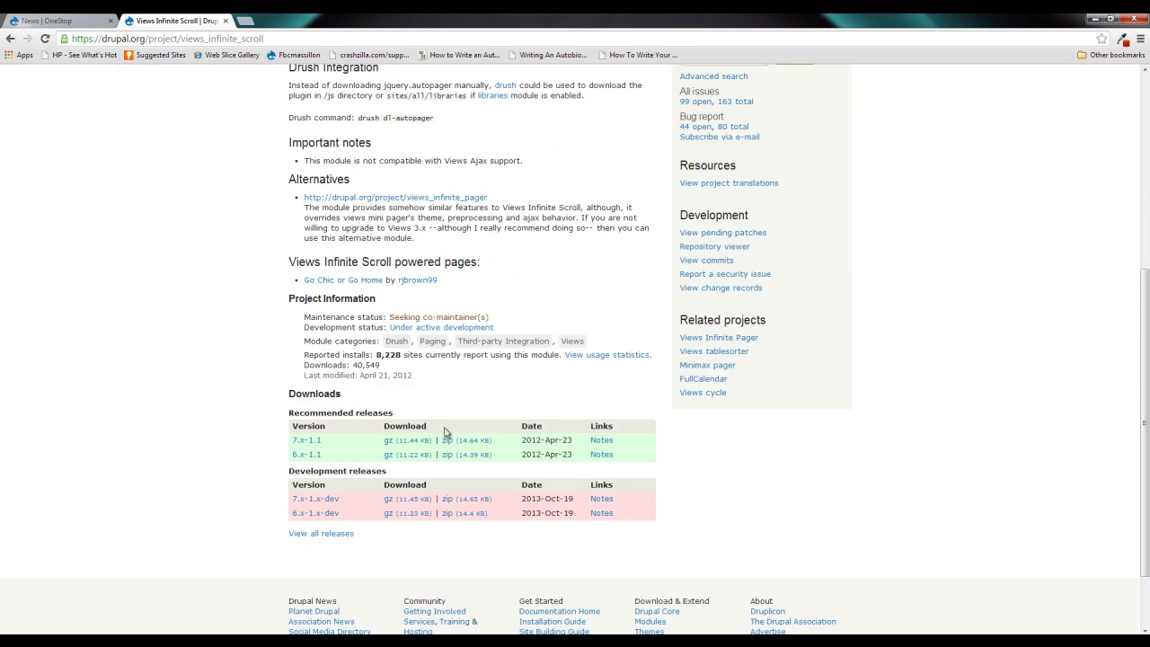
click(460, 442)
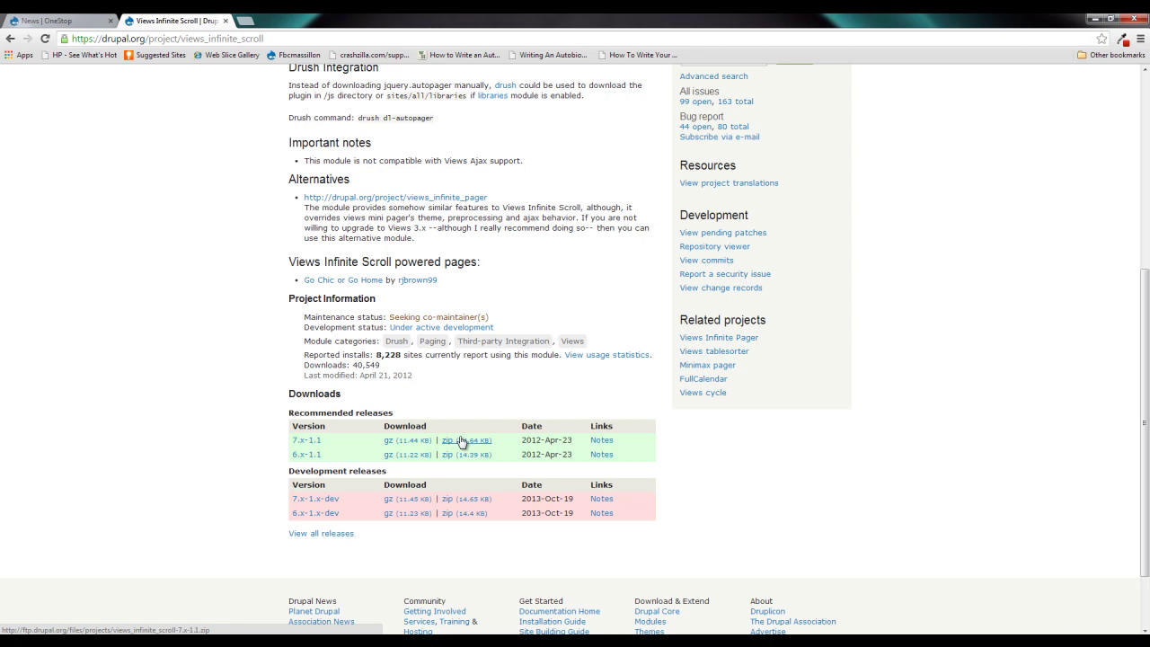
scroll(482, 318, up, 2)
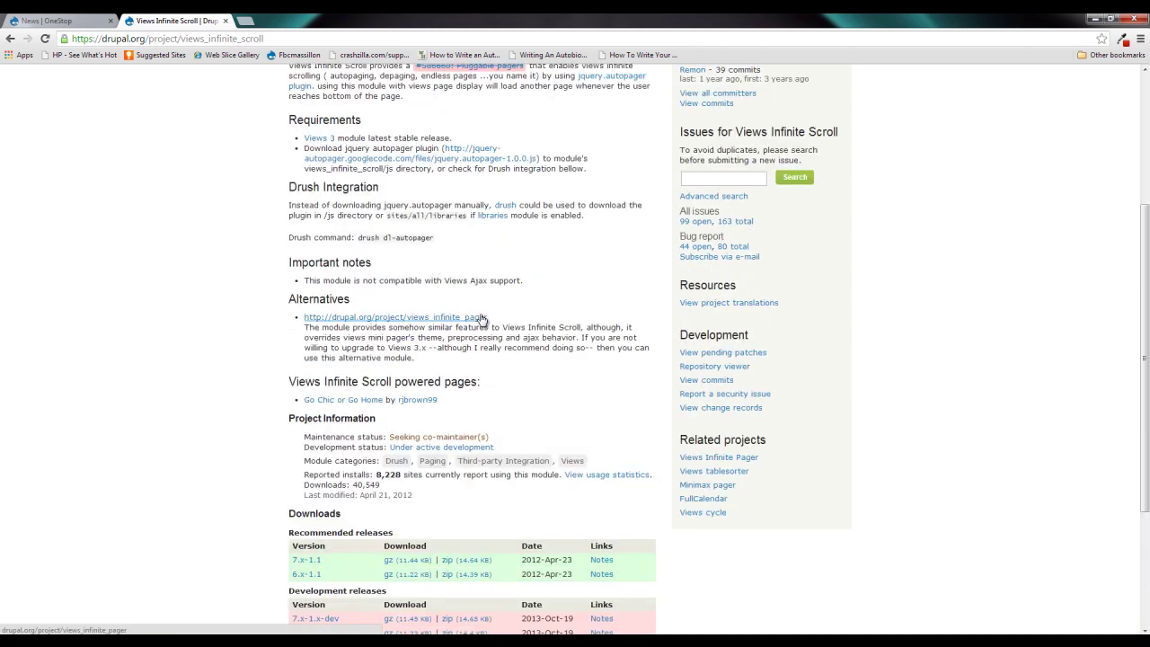
scroll(482, 319, up, 1)
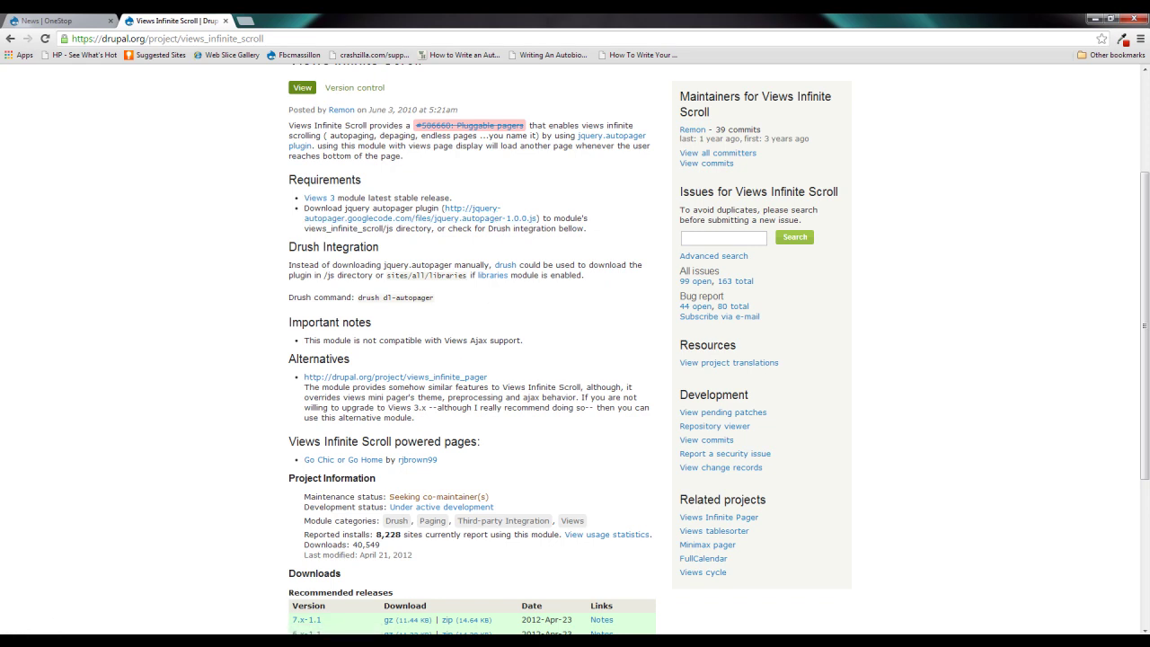
Copy jquery.autopager-1.0.0 from Downloads into sites\all\modules\views_infinite_scroll-7.x-1.1\views_infinite_scroll\js
mouse_move(143, 640)
click(221, 611)
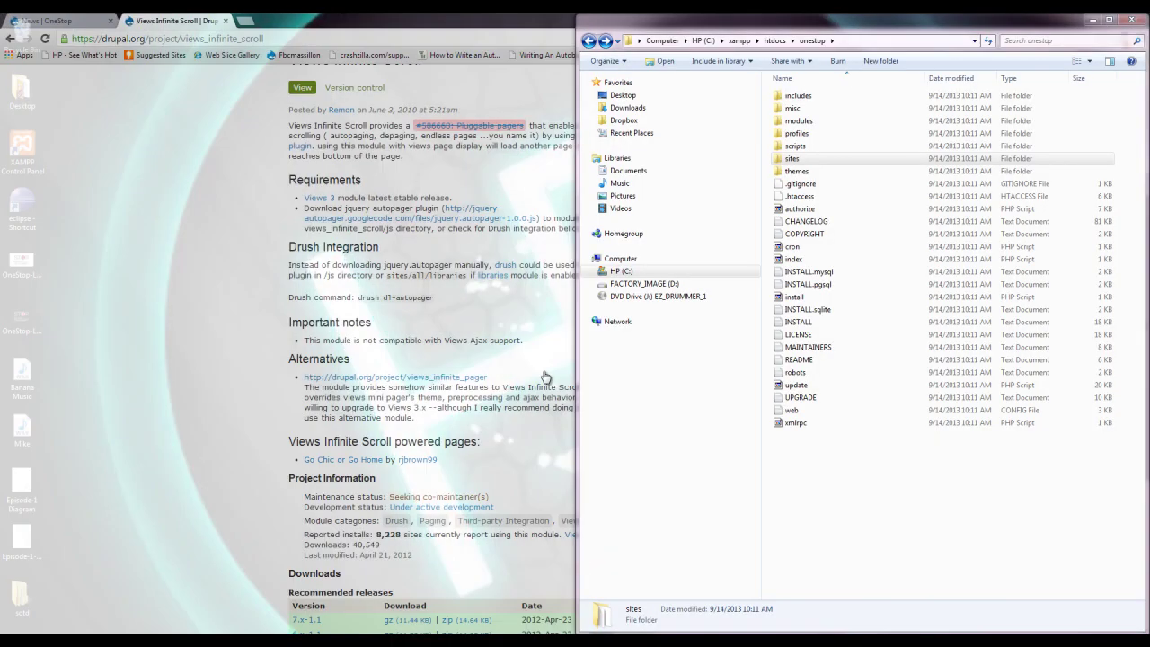
double_click(791, 158)
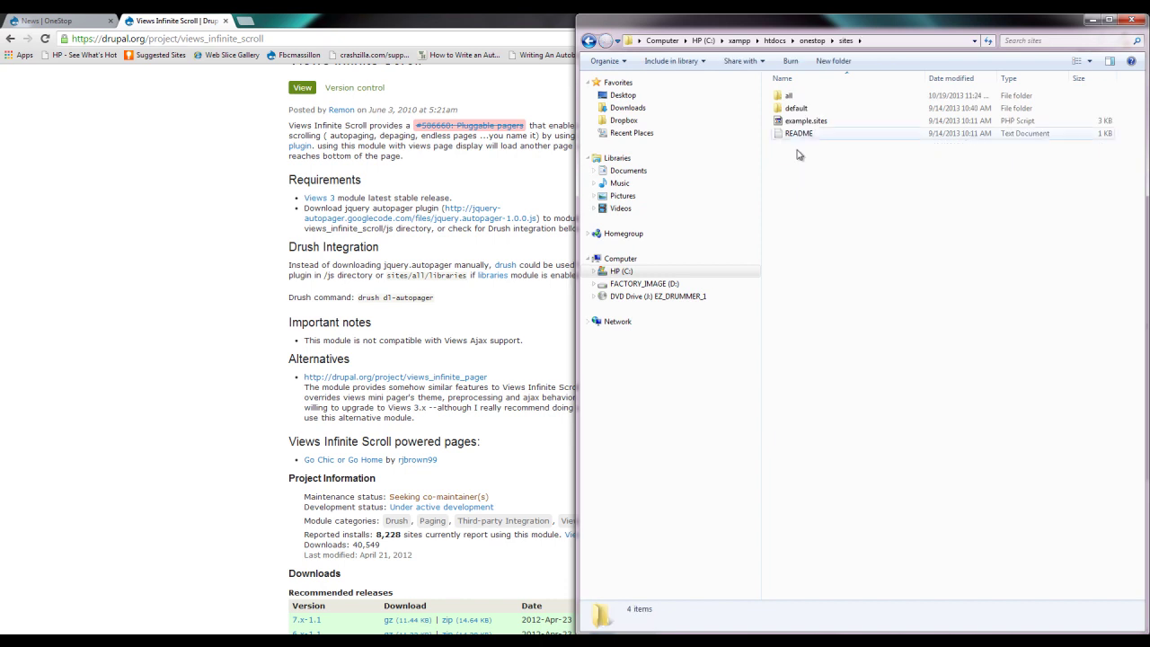
double_click(790, 97)
double_click(795, 108)
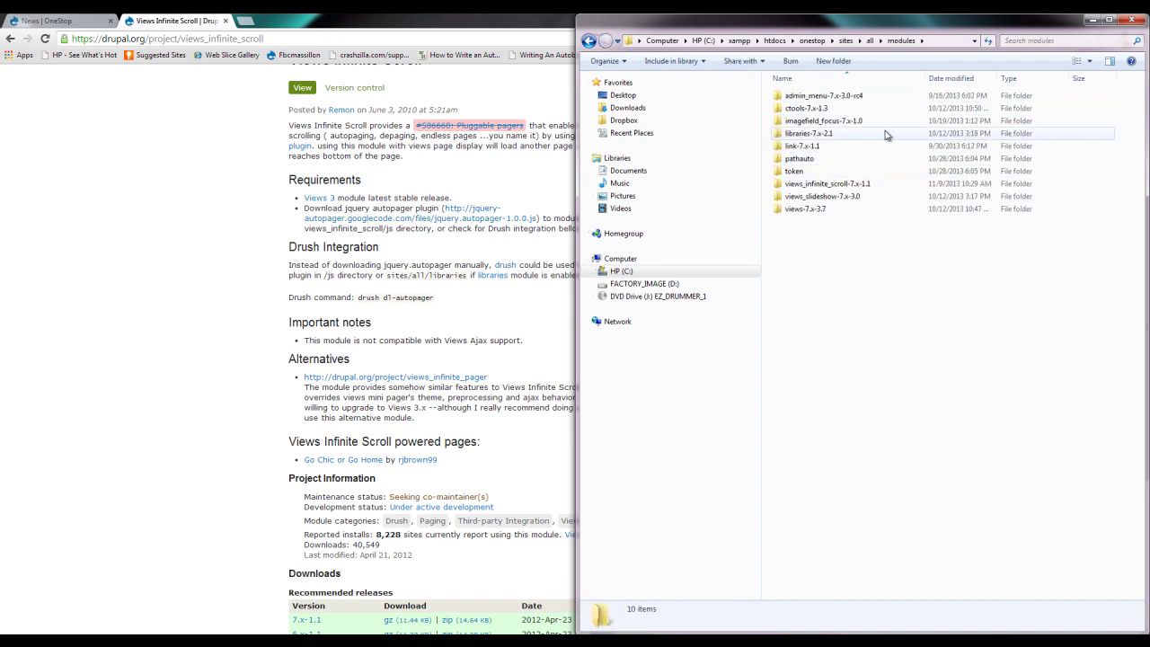
double_click(844, 185)
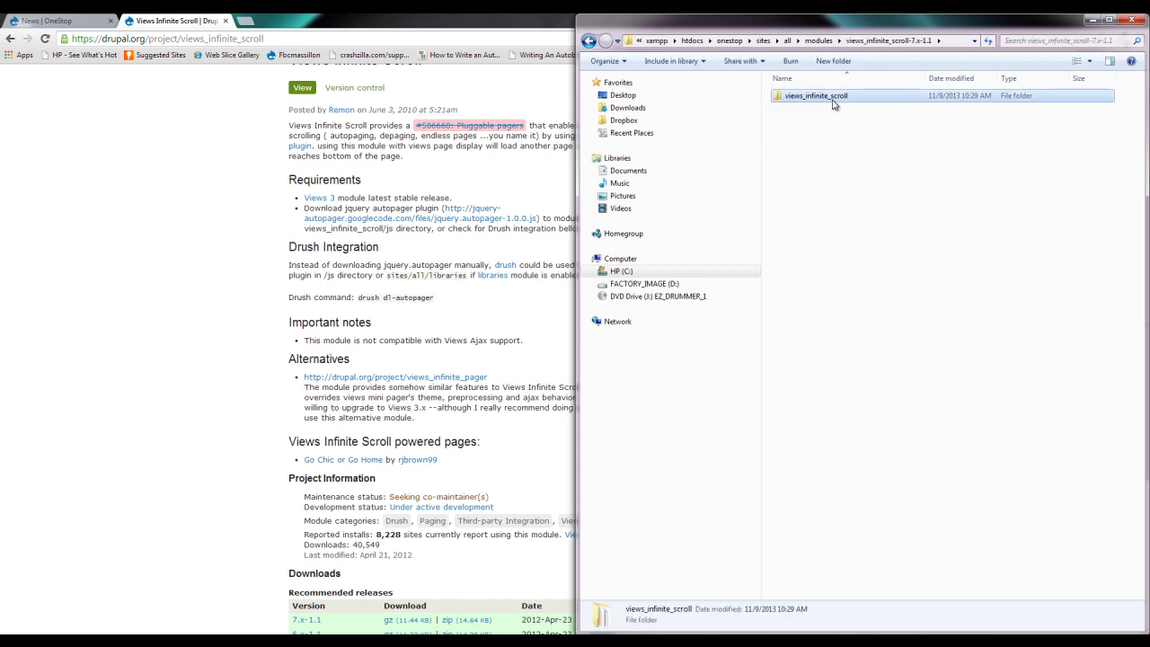
double_click(804, 96)
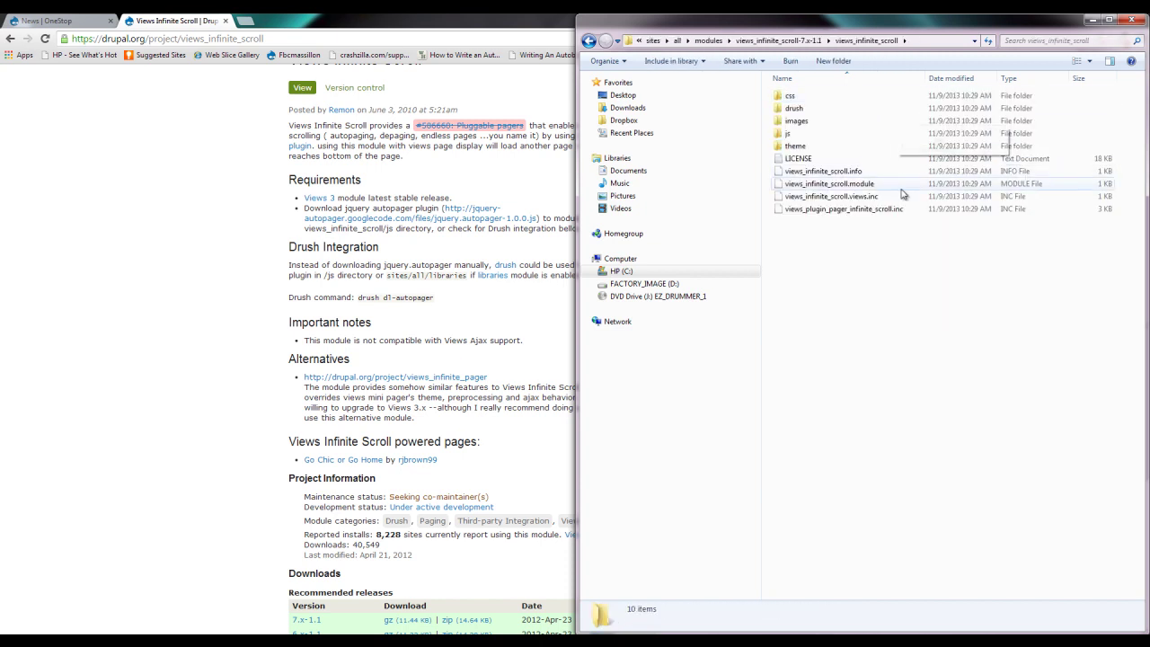
double_click(795, 135)
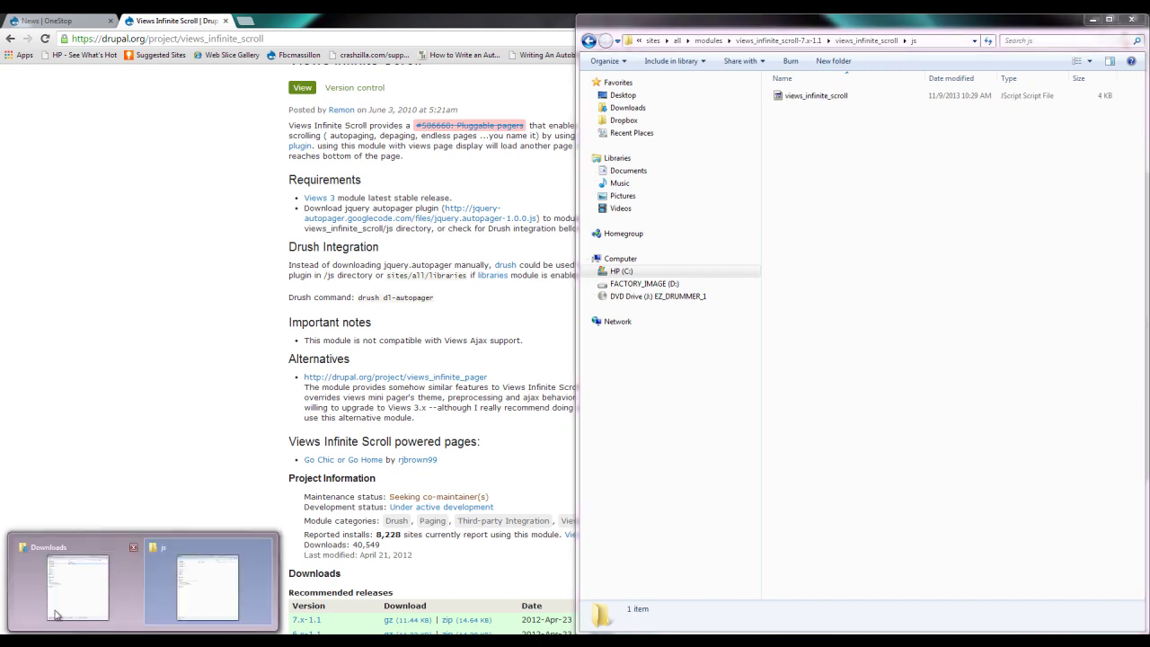
click(77, 575)
drag(258, 116, 893, 169)
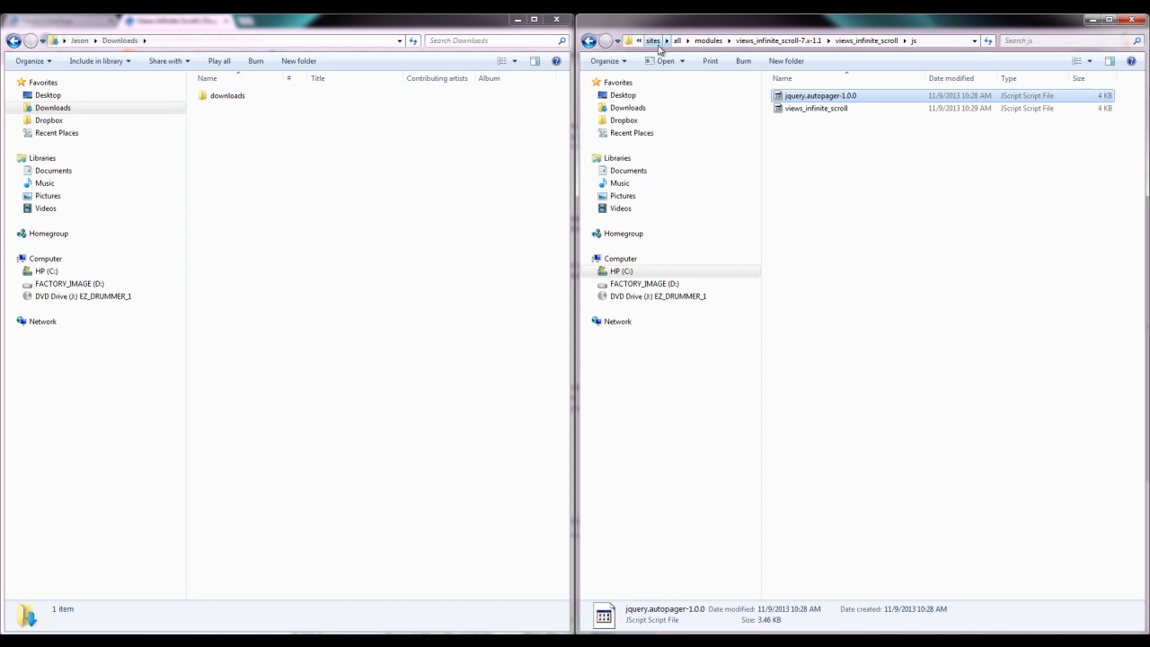
Reopen the js folder to verify the copied file, then close both Explorer windows
click(653, 41)
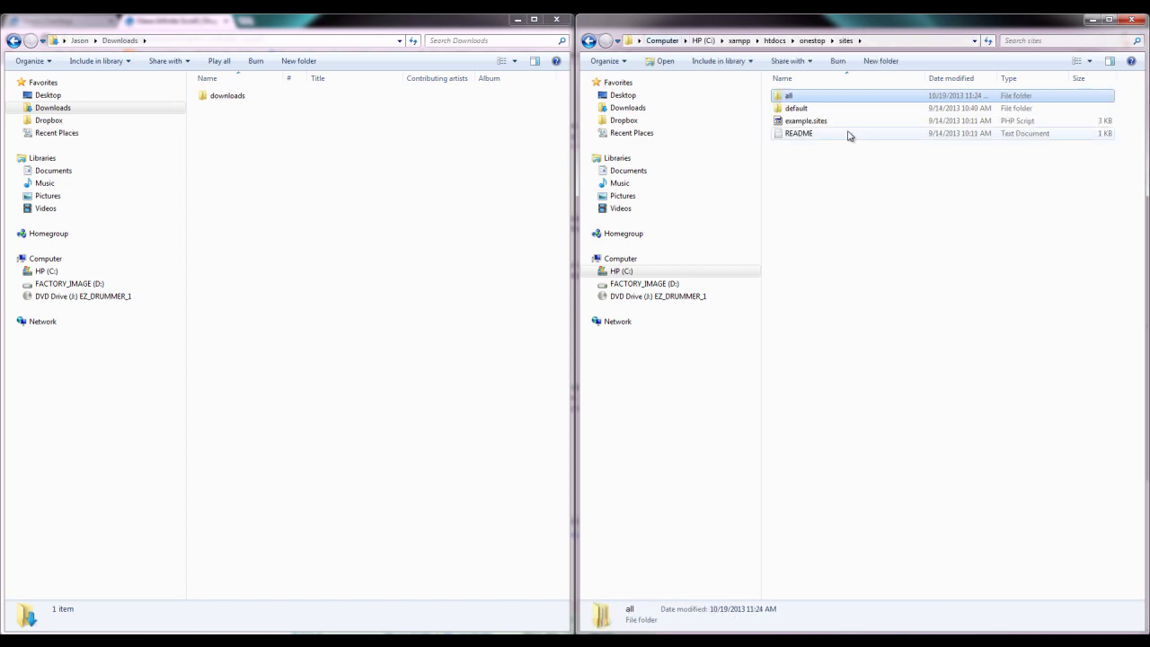
double_click(805, 100)
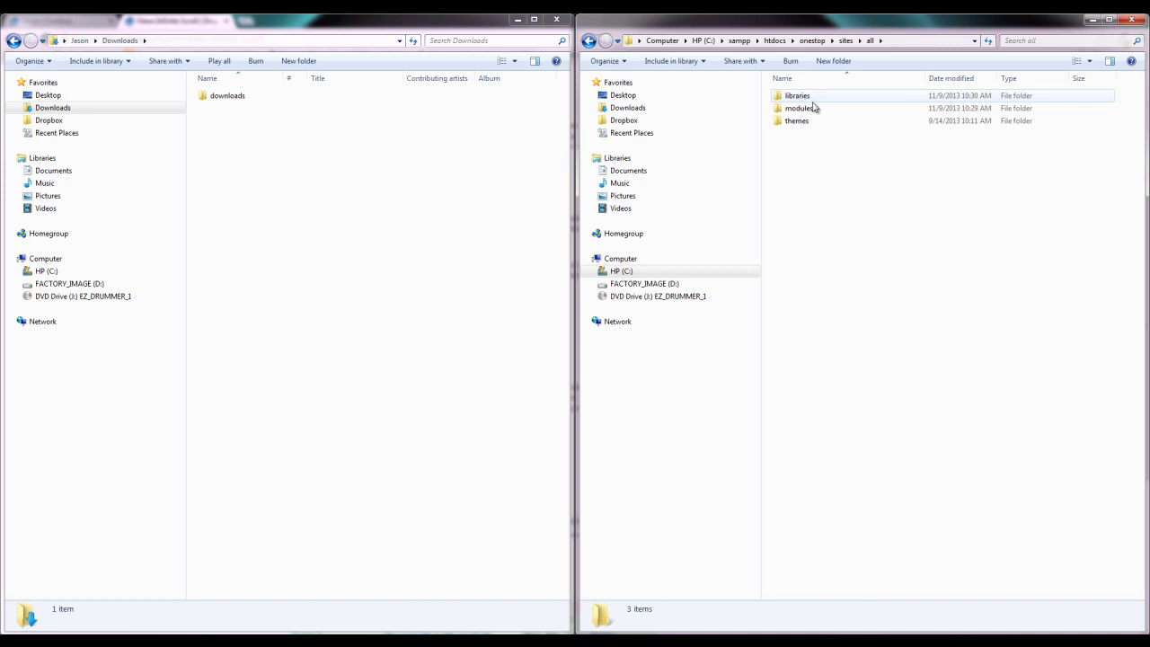
double_click(804, 107)
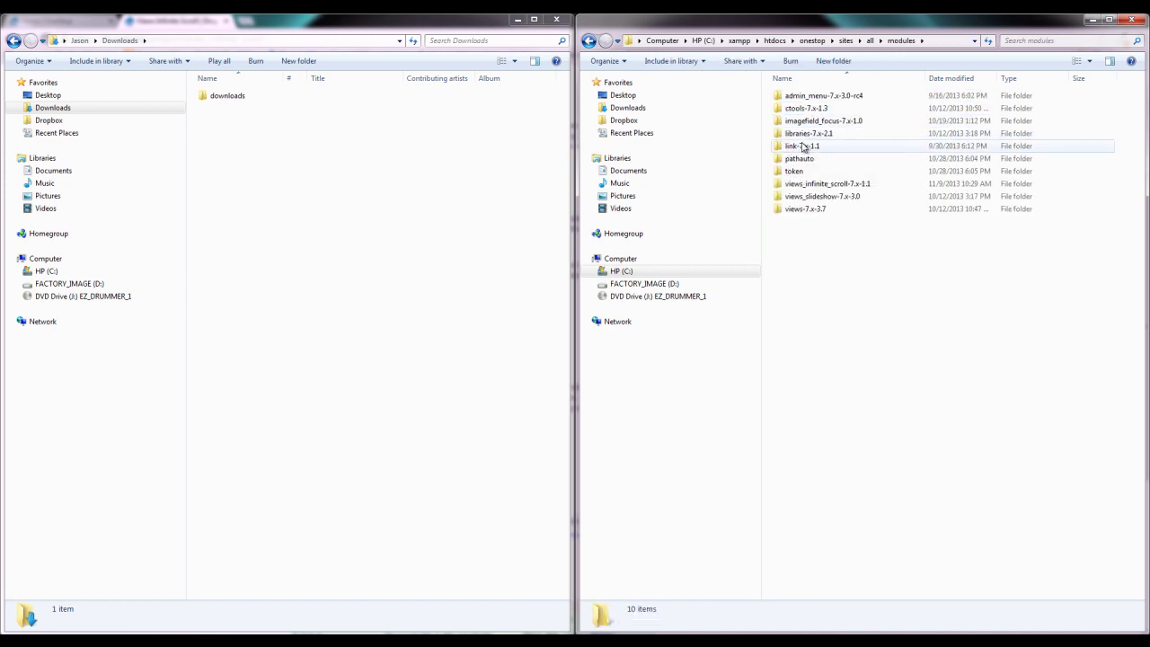
click(848, 185)
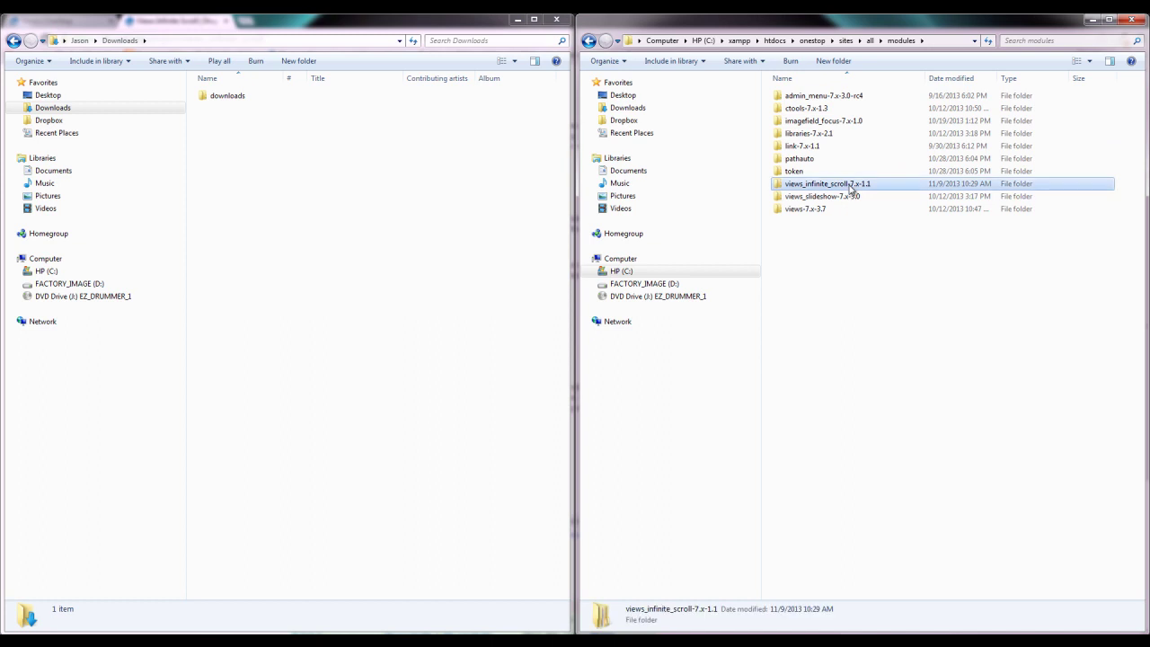
double_click(849, 186)
double_click(821, 95)
double_click(813, 133)
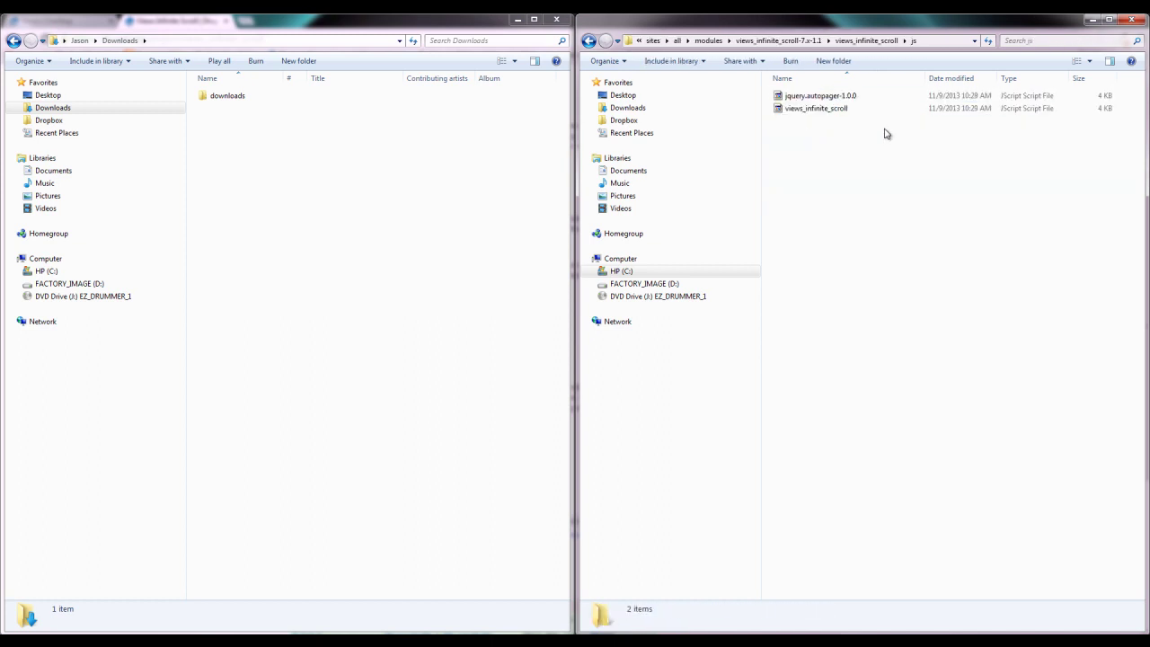
click(557, 20)
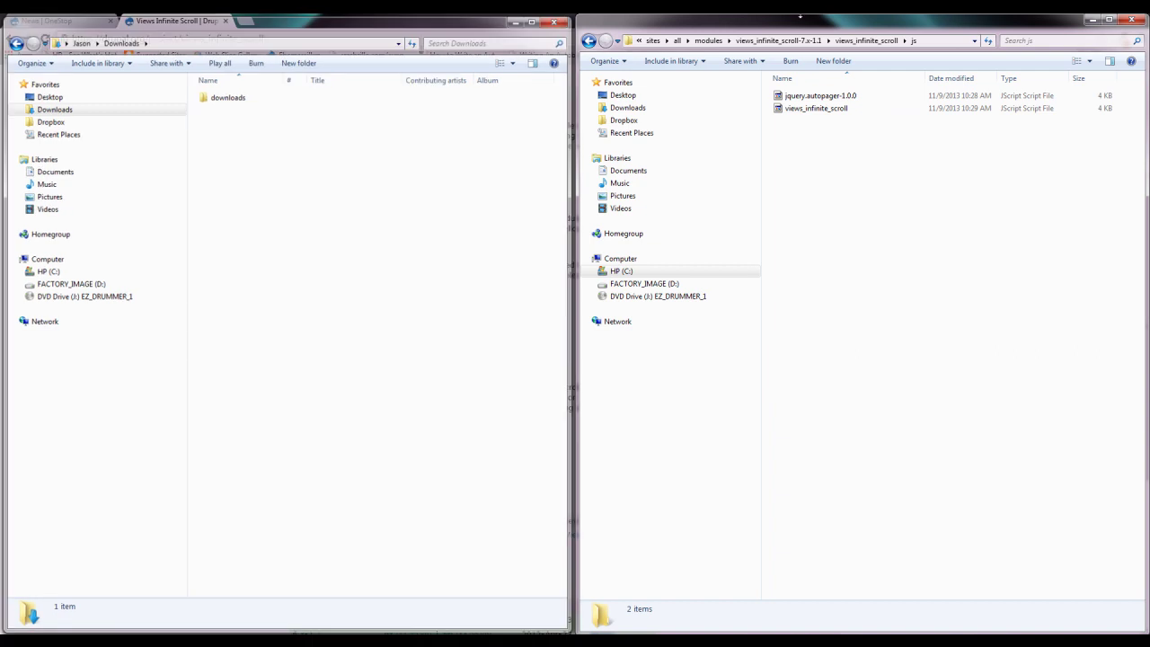
click(1131, 21)
Close the drupal.org tab, tick Views Infinite Scroll under Views on Modules, and save configuration
key(ctrl+shift+Tab)
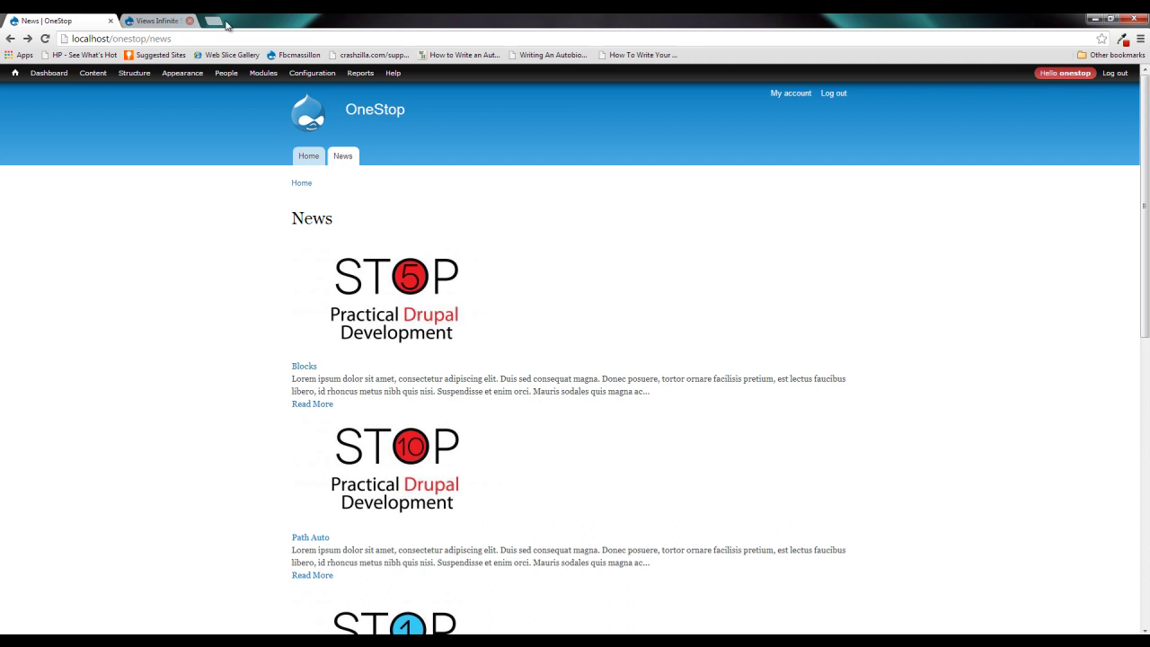
click(263, 72)
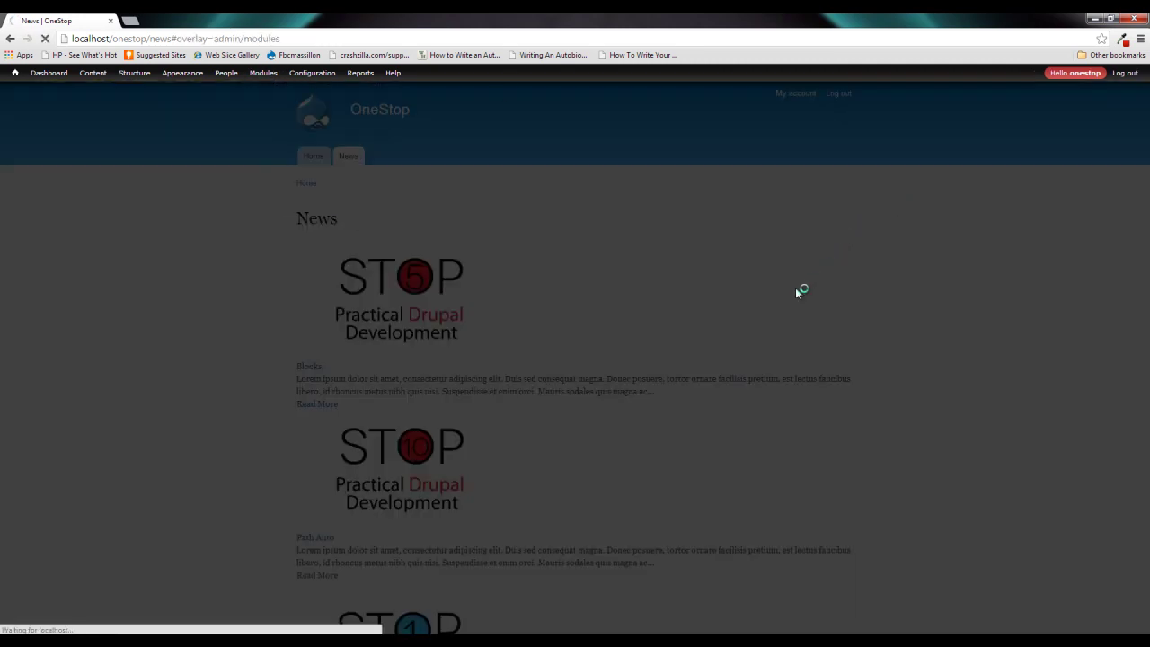
scroll(795, 291, down, 15)
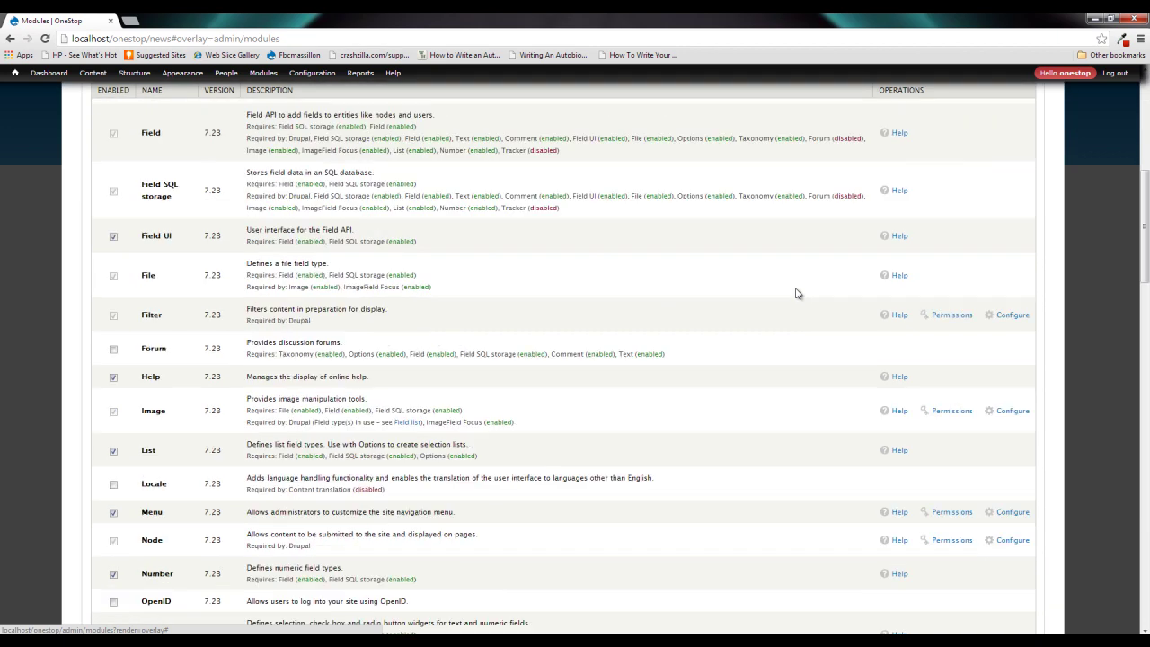
scroll(796, 293, down, 10)
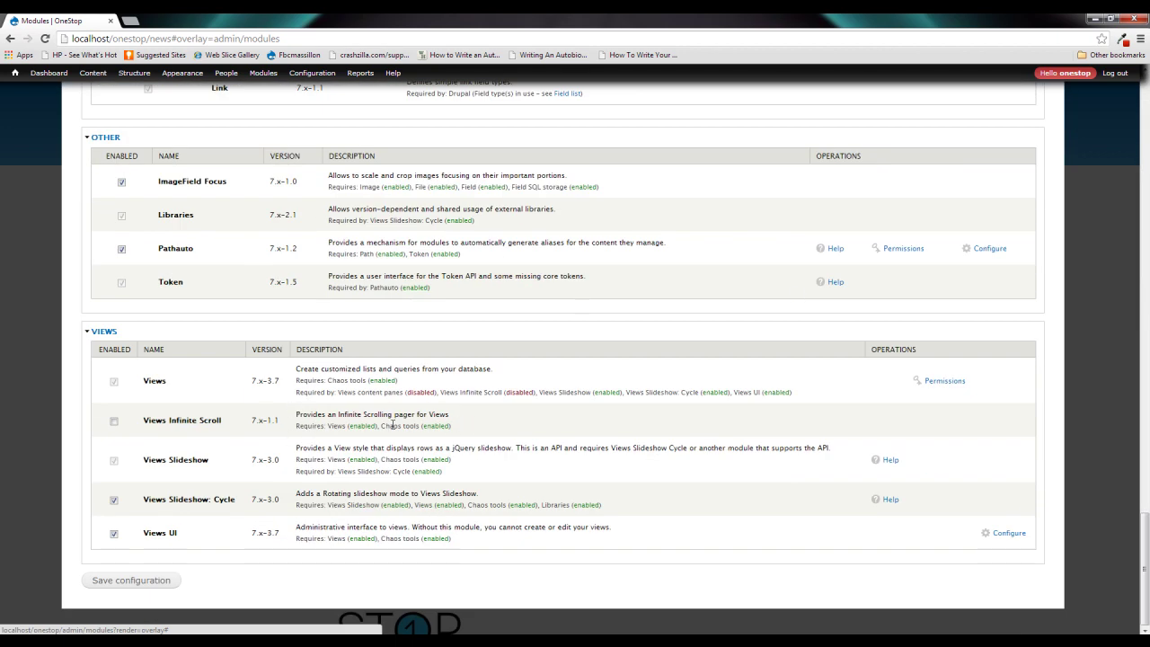
click(114, 422)
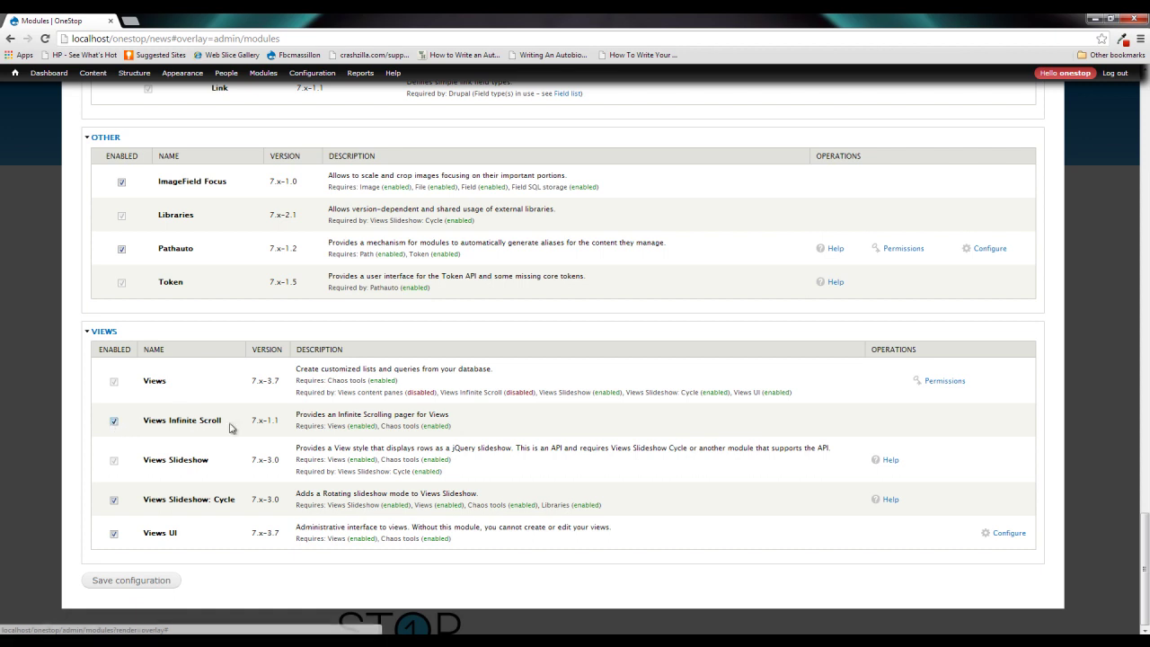
click(131, 579)
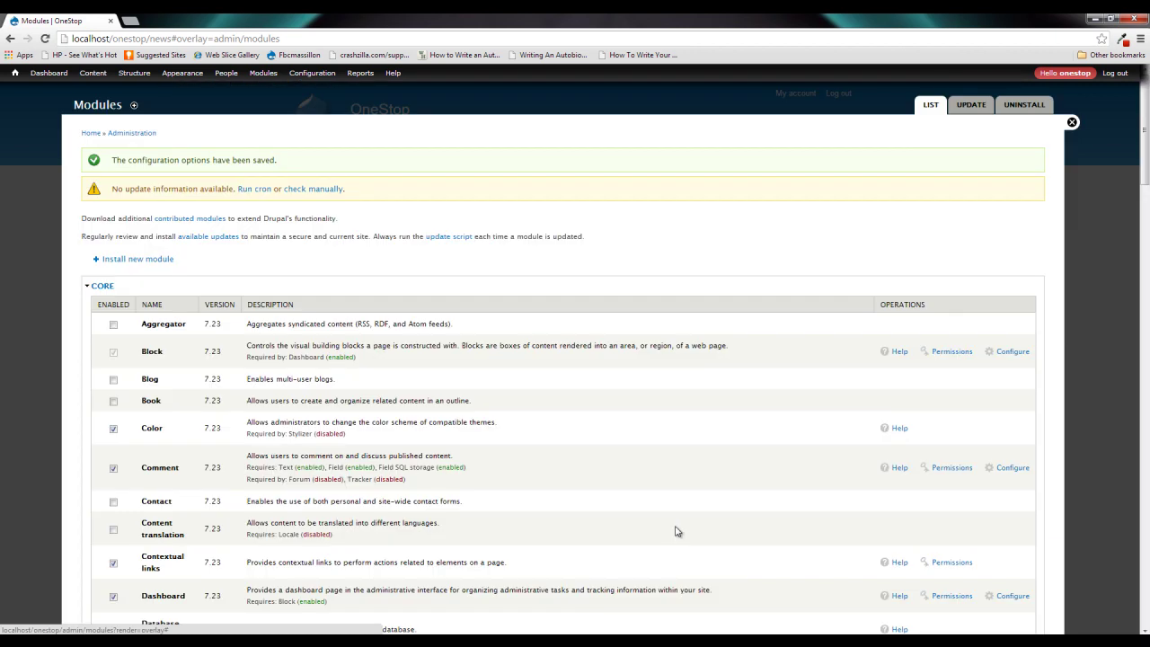
Return to the News page, open the News view editor, and select the Infinite Scroll pager
click(1071, 123)
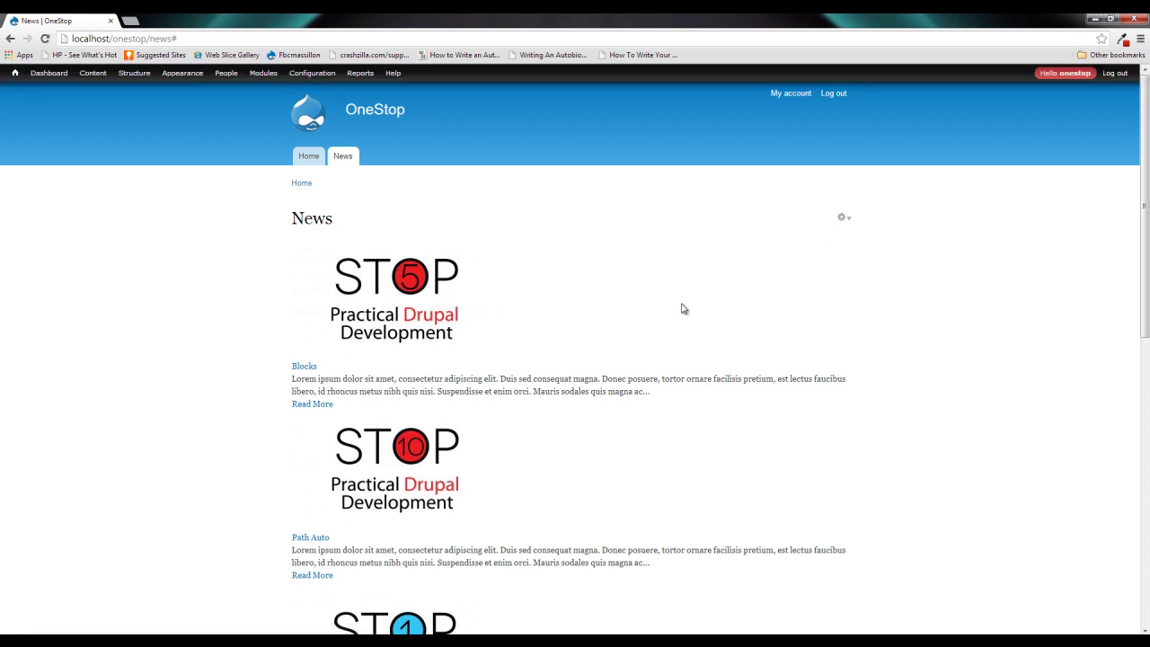
scroll(682, 308, down, 3)
scroll(683, 309, down, 5)
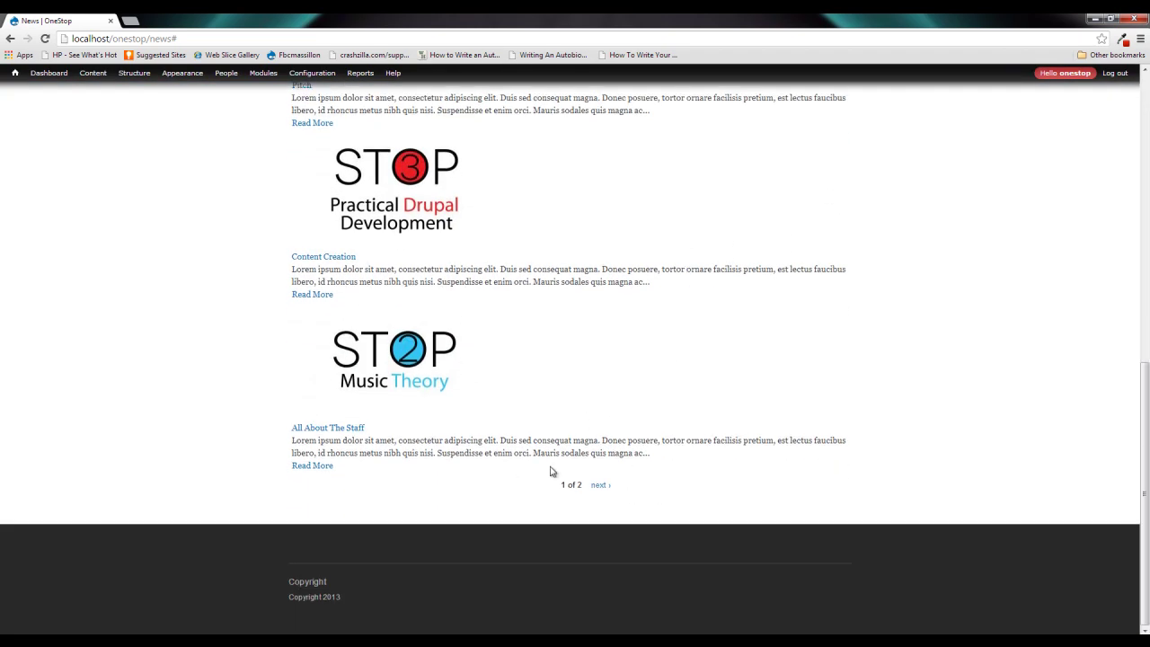
scroll(808, 425, up, 10)
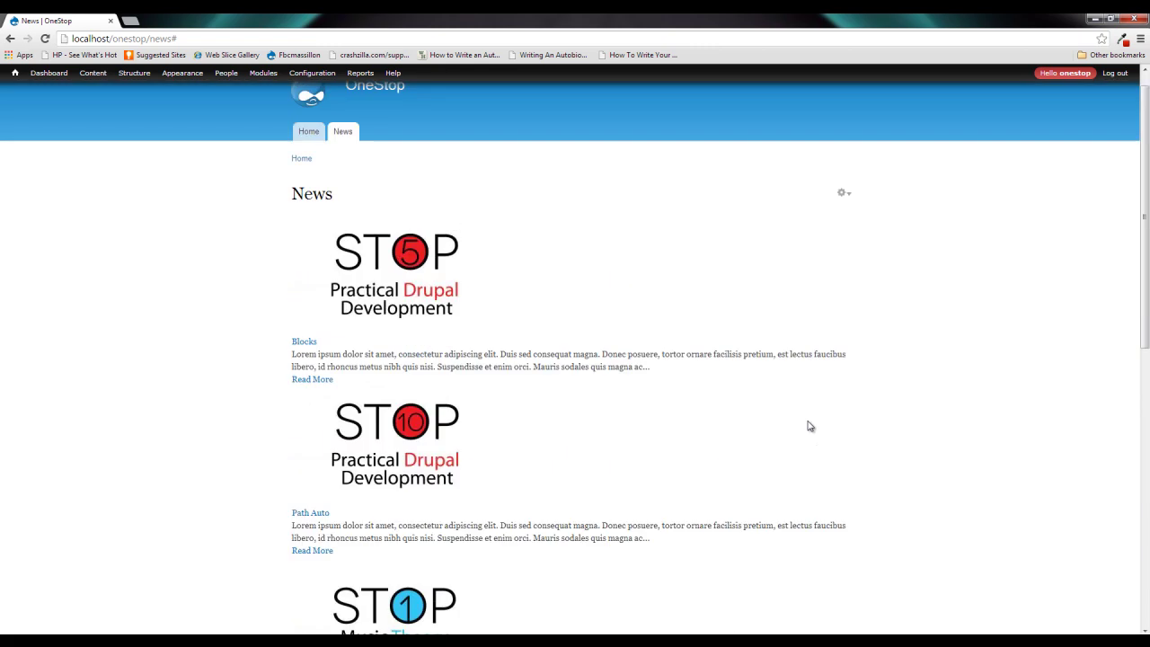
click(843, 217)
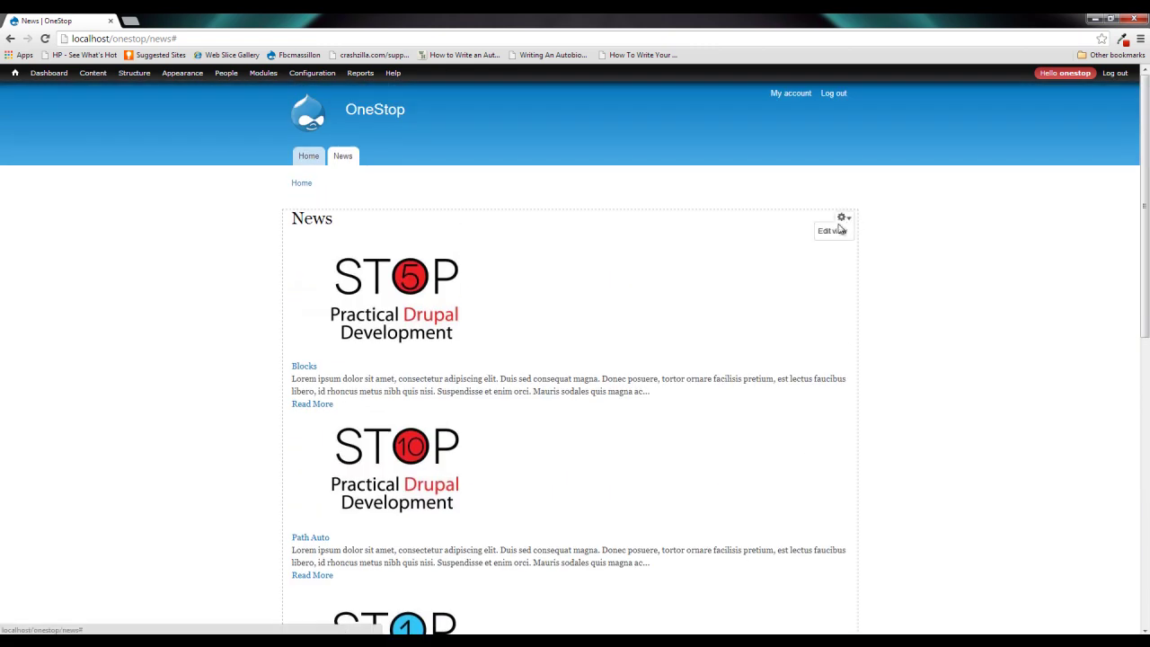
click(832, 228)
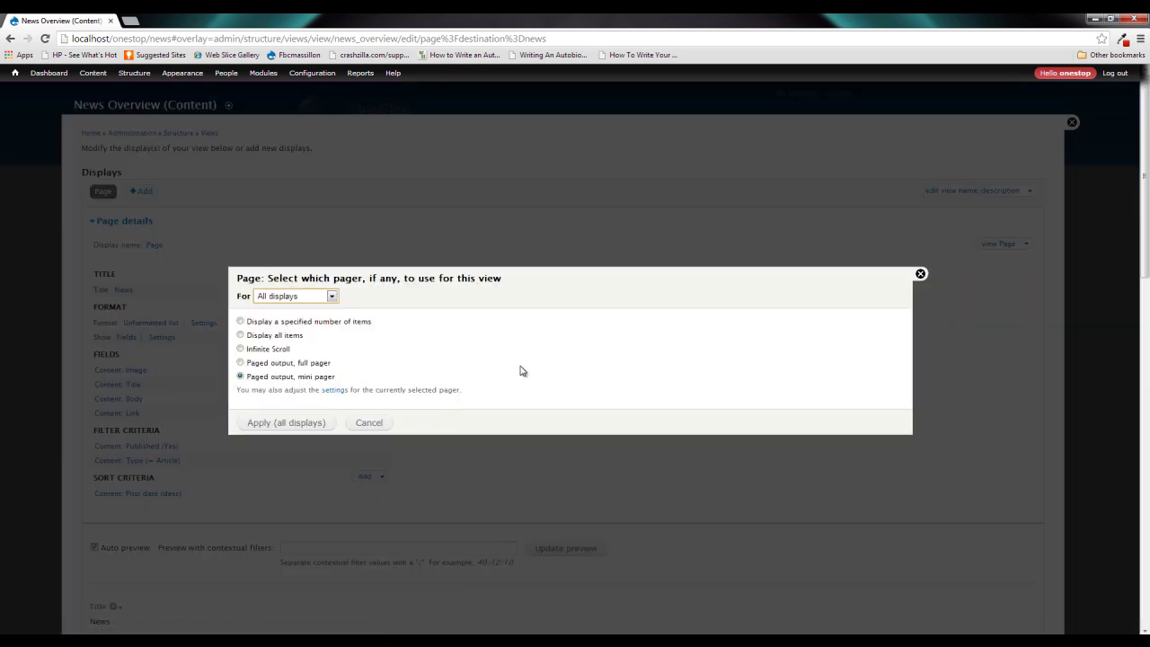
click(283, 351)
click(290, 422)
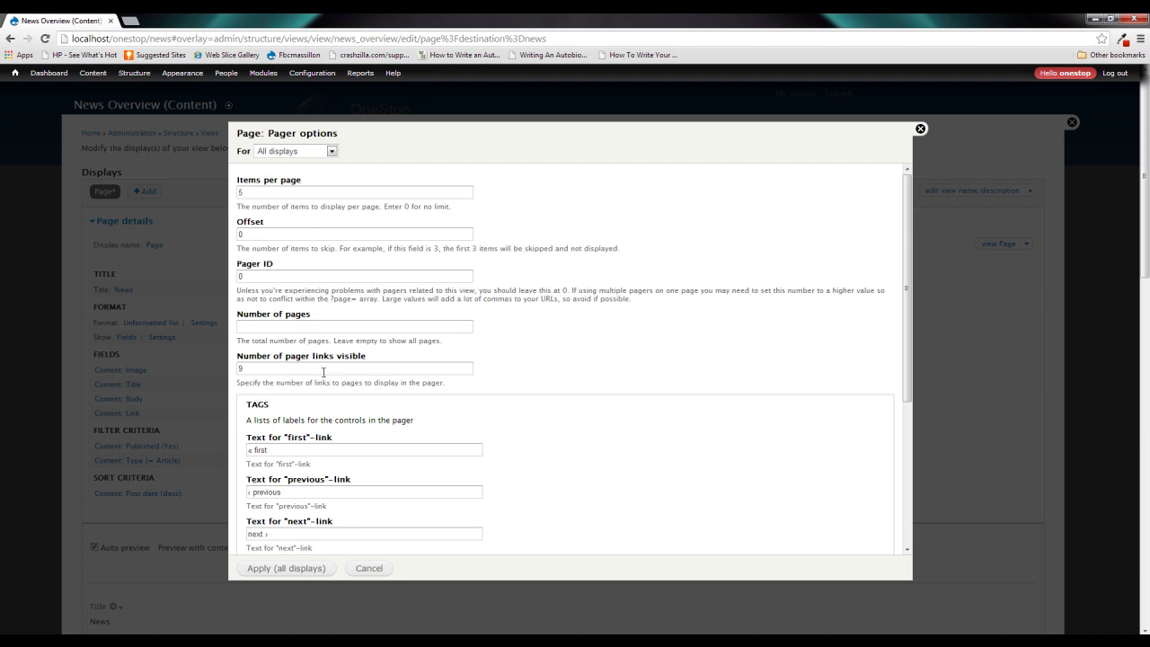
Set Number of pager links visible to 5, apply to all displays, and save the view
double_click(323, 370)
text(5)
click(611, 346)
scroll(572, 367, down, 1)
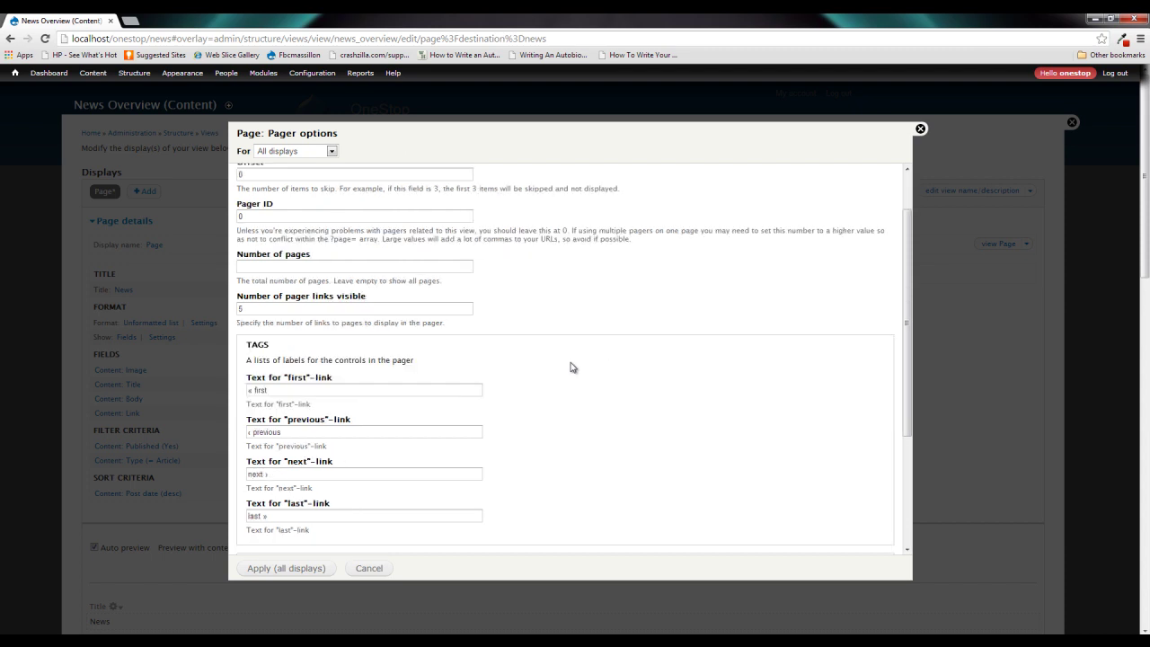
scroll(569, 366, down, 5)
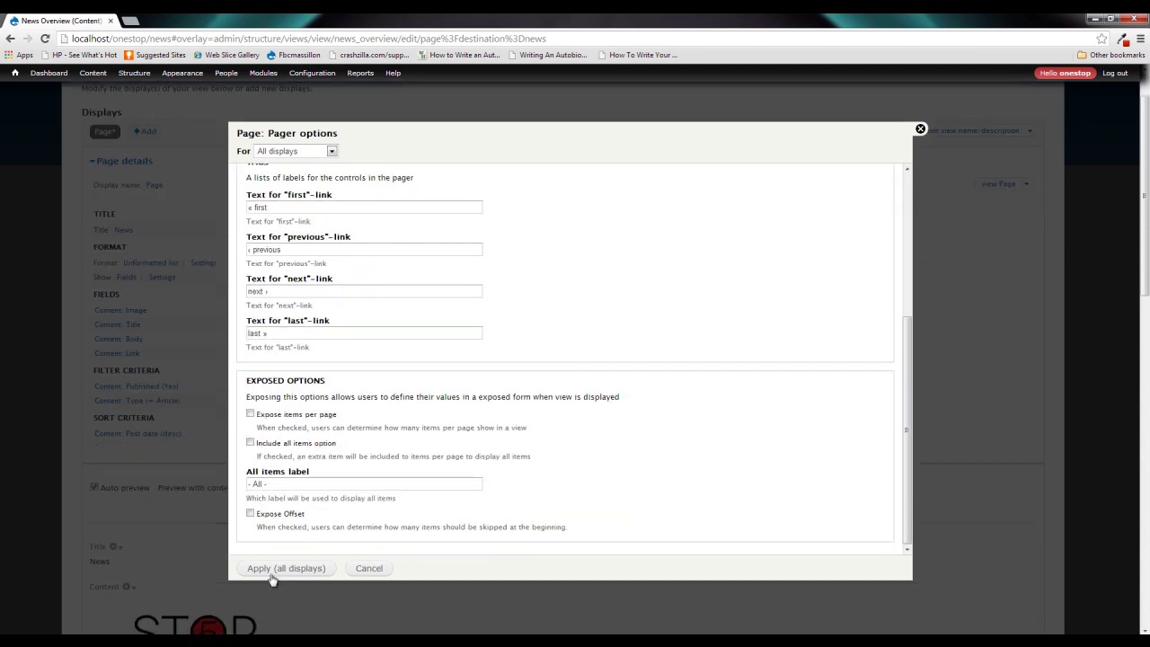
click(273, 574)
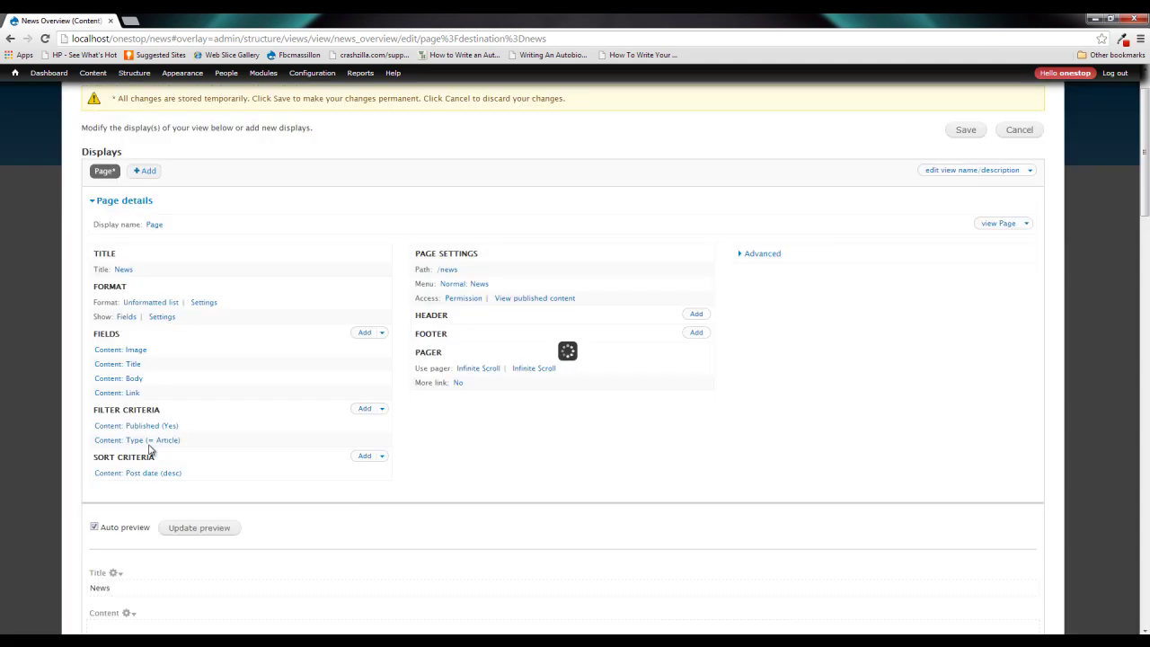
scroll(597, 406, down, 15)
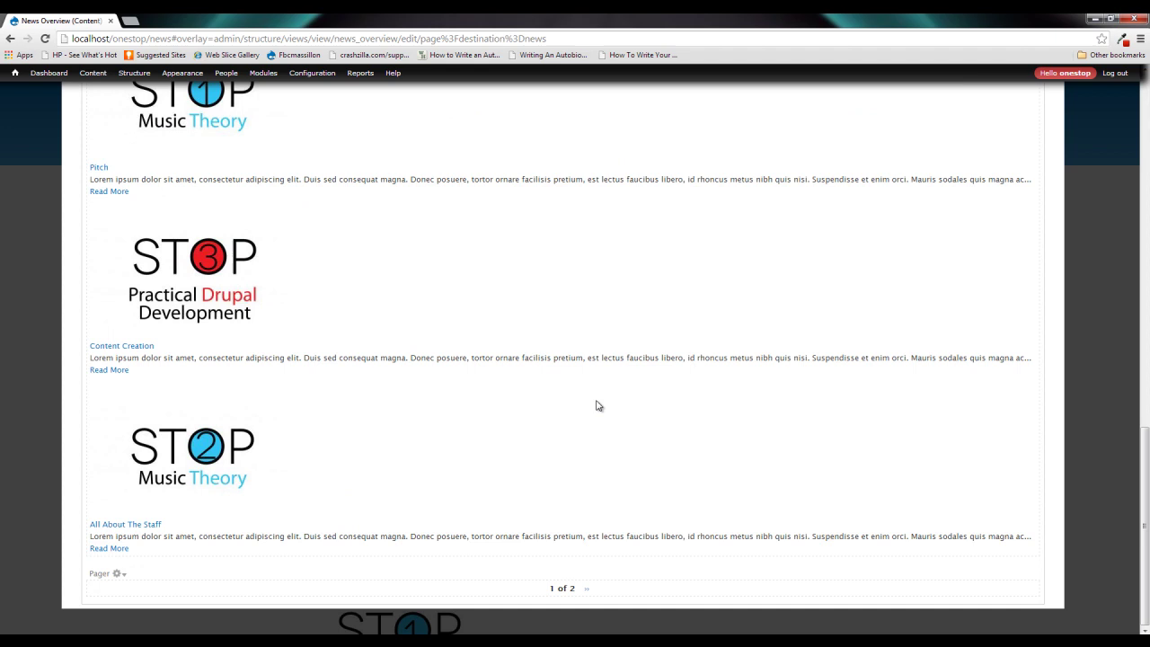
scroll(597, 406, up, 15)
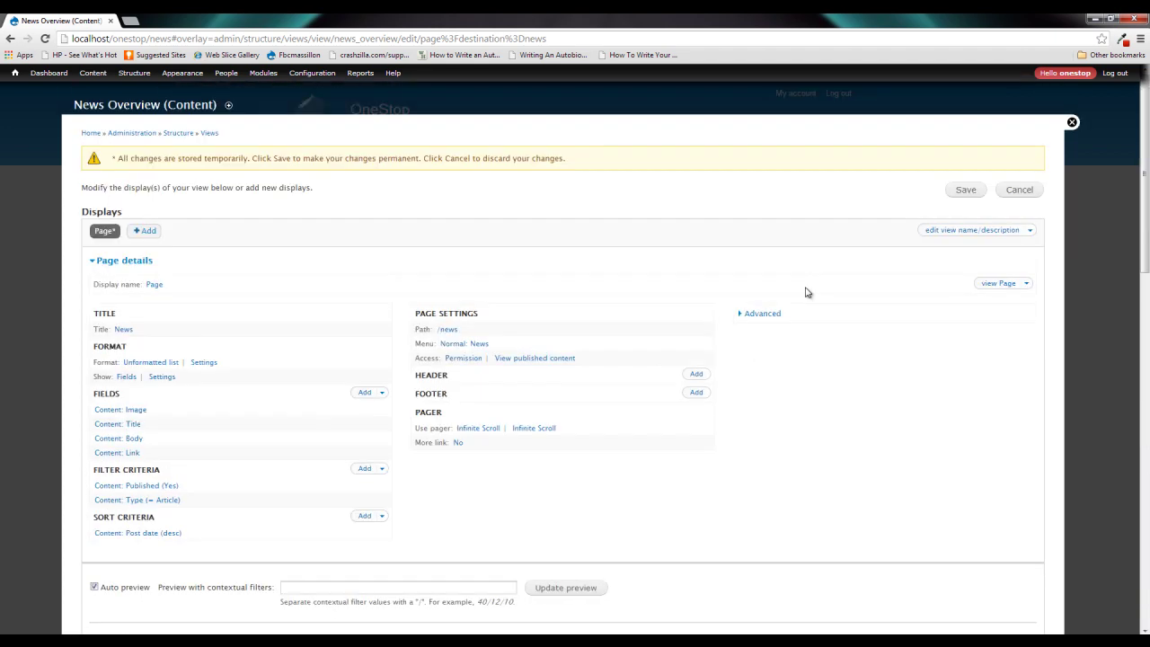
click(961, 190)
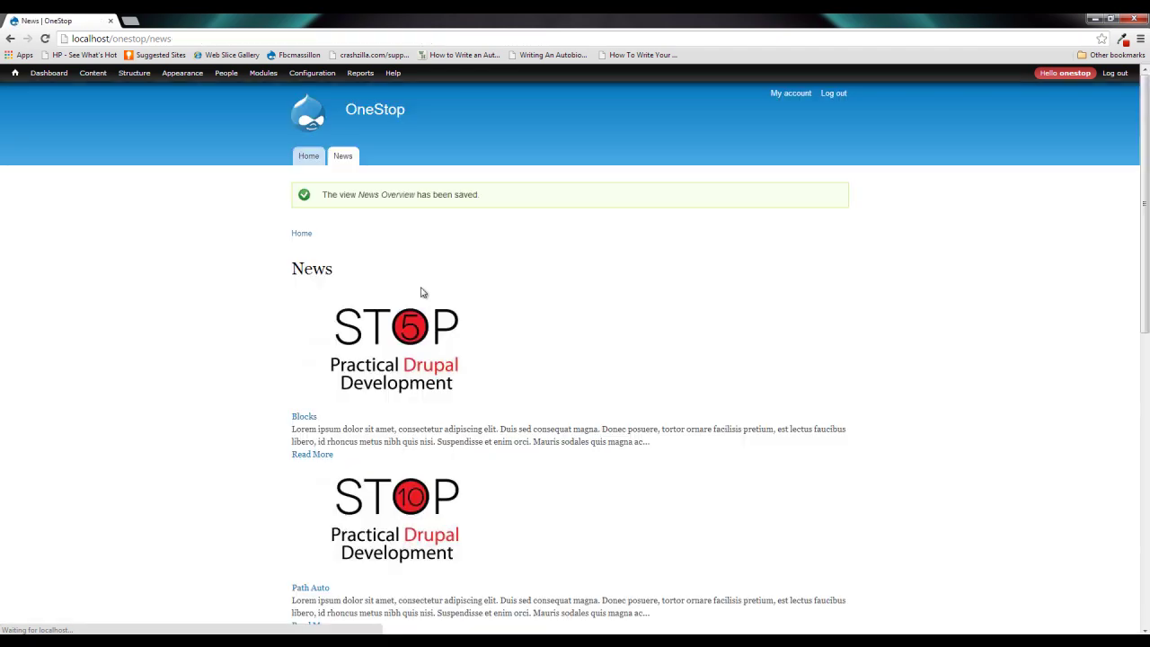
scroll(497, 289, down, 7)
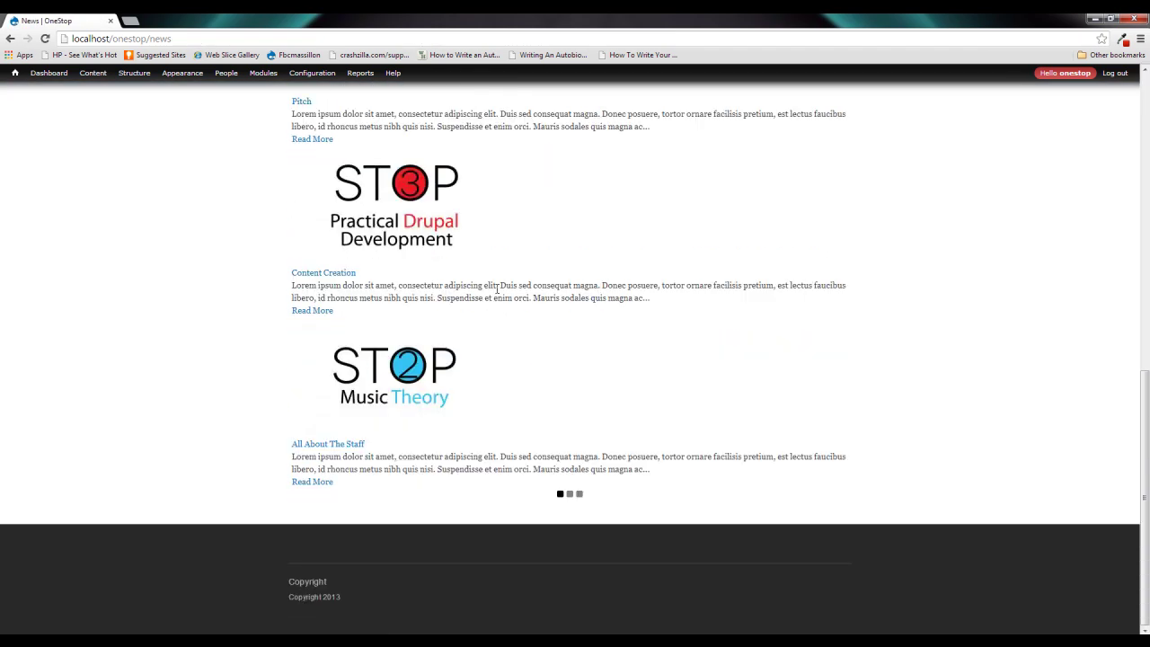
scroll(497, 289, up, 4)
scroll(498, 294, up, 3)
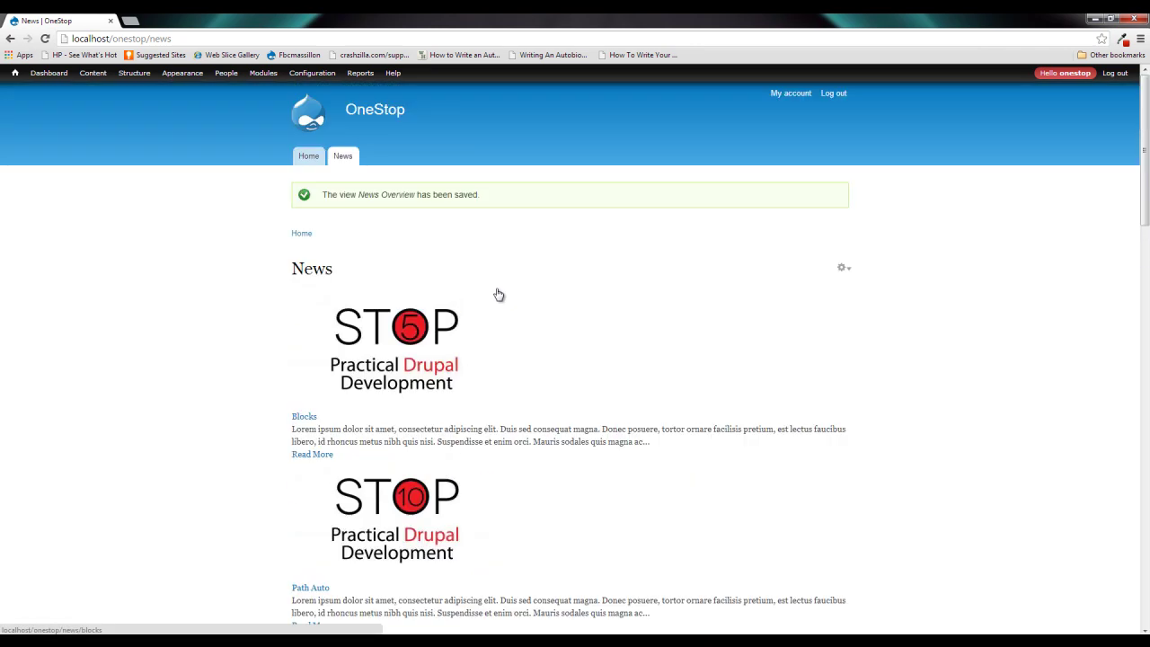
scroll(499, 294, down, 15)
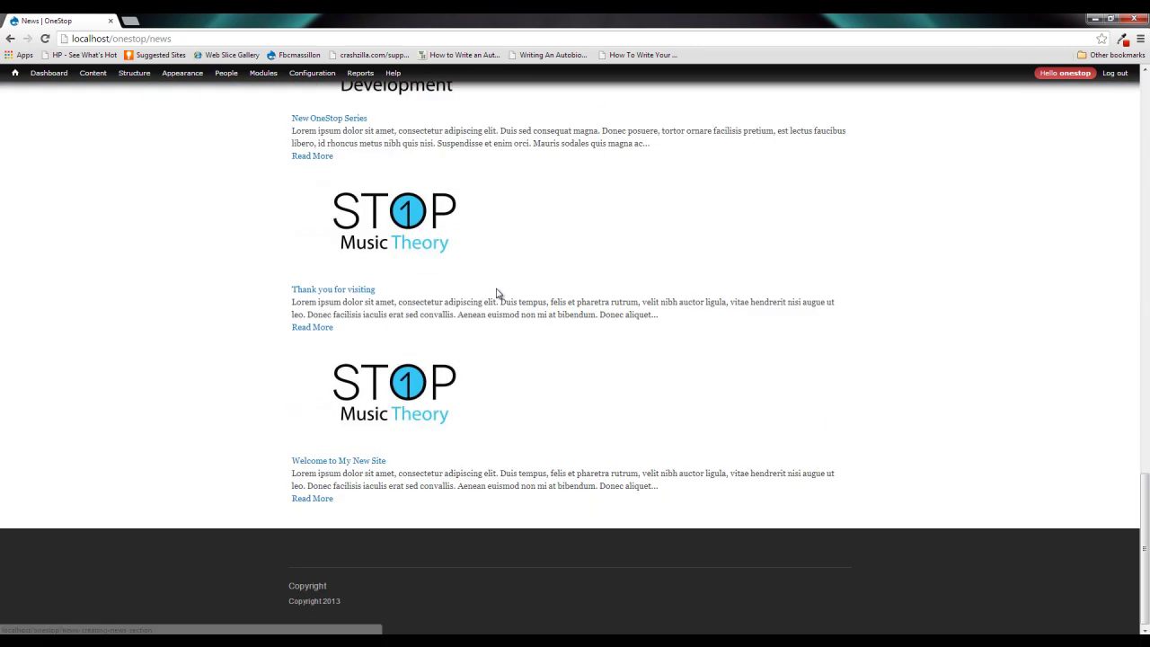
key(ctrl+plus)
scroll(497, 294, up, 15)
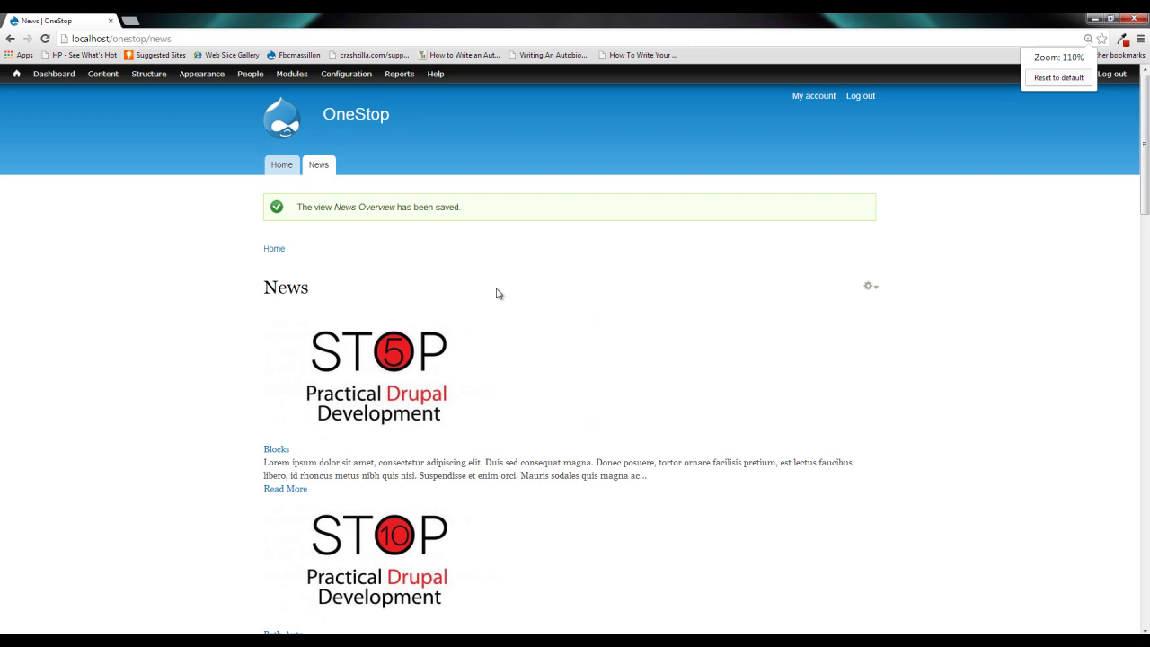
key(F5)
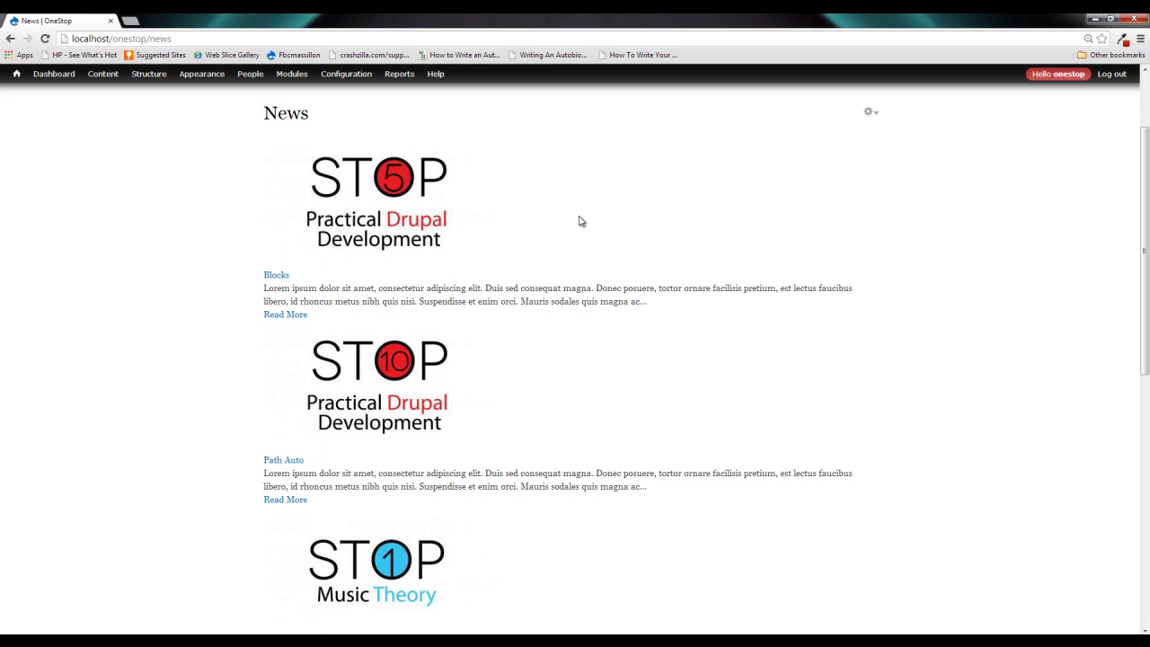
scroll(572, 239, down, 4)
scroll(572, 238, down, 2)
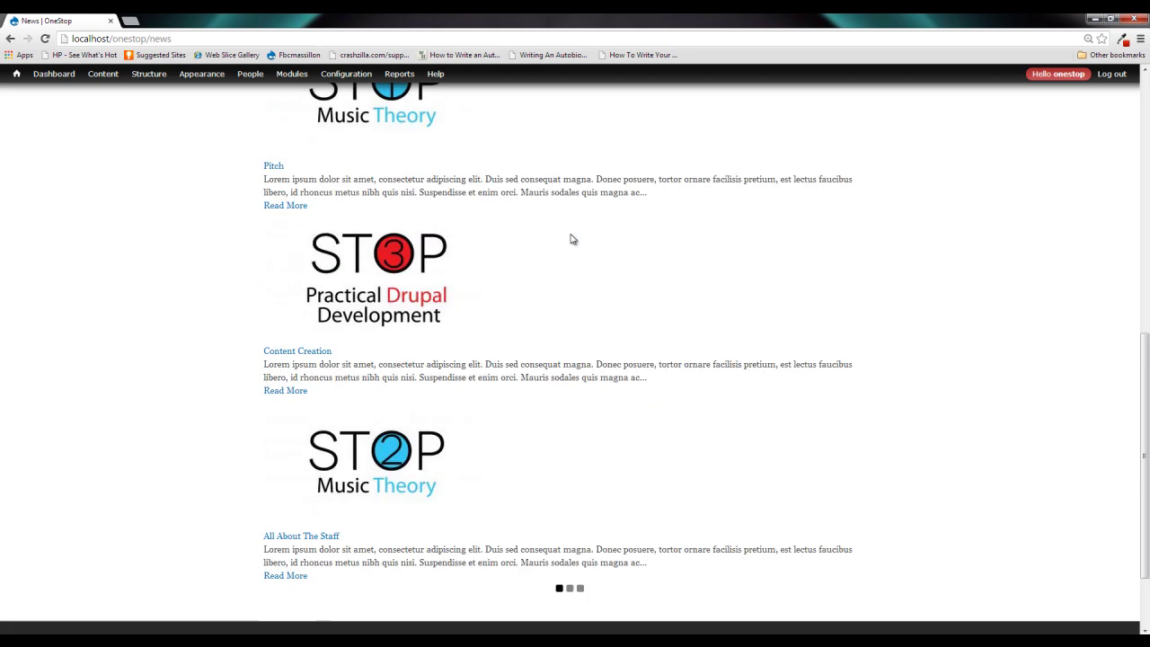
scroll(582, 539, down, 10)
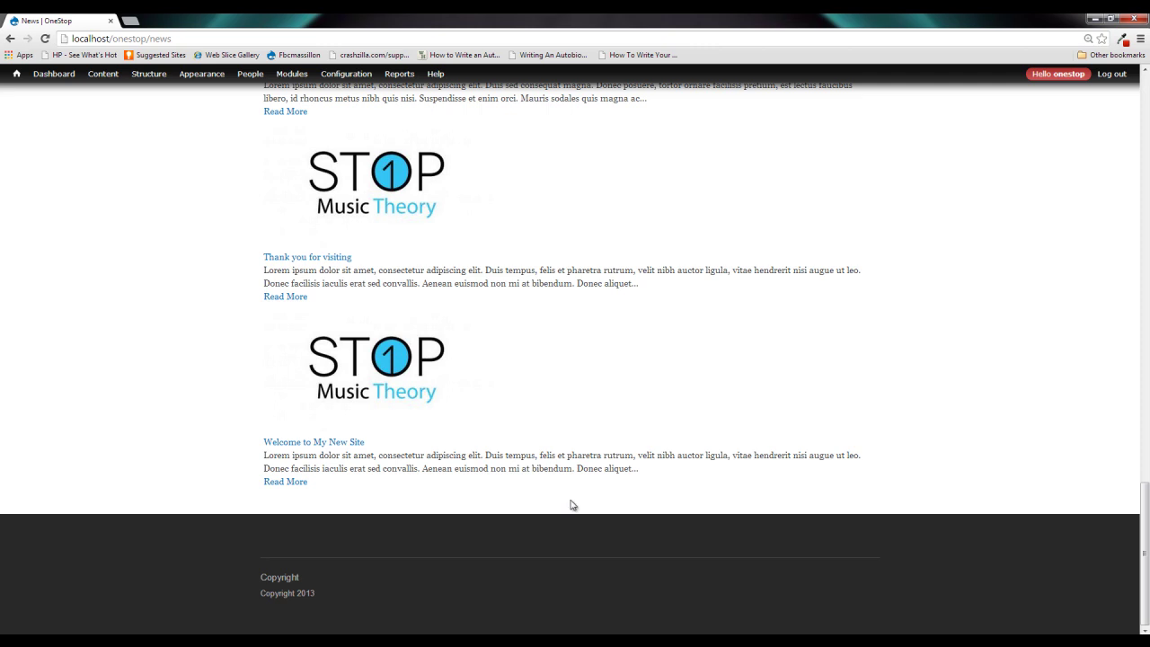
scroll(572, 505, up, 18)
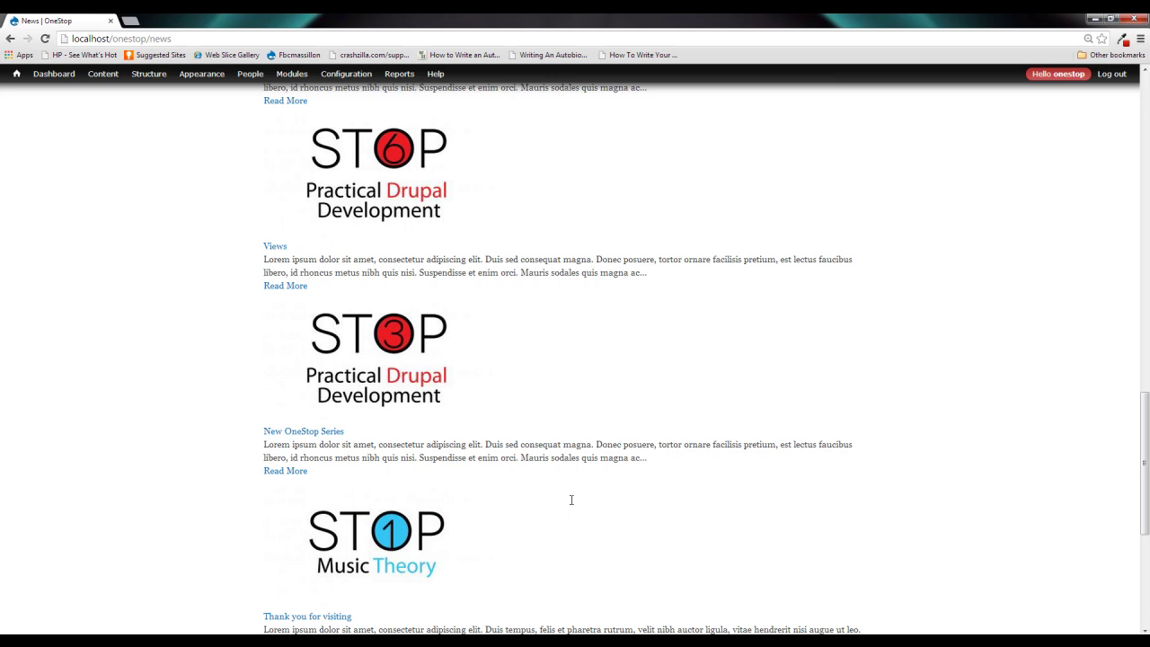
scroll(637, 463, up, 3)
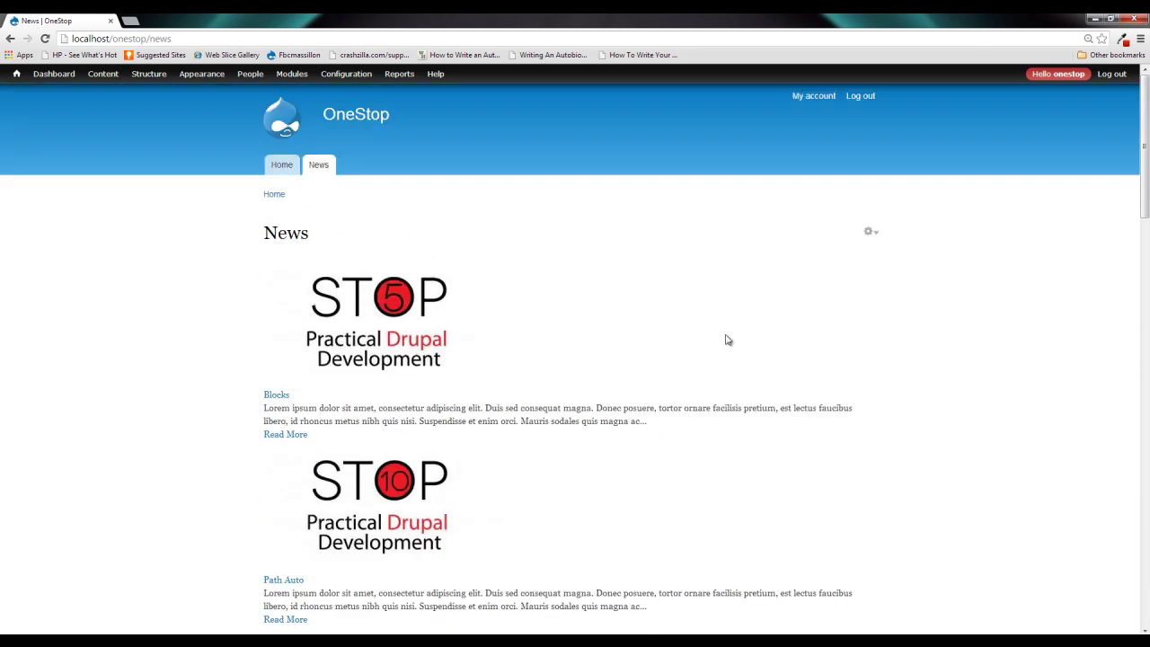
In the News Overview editor, set Items per page and pager links visible to 2, apply, and save
click(870, 235)
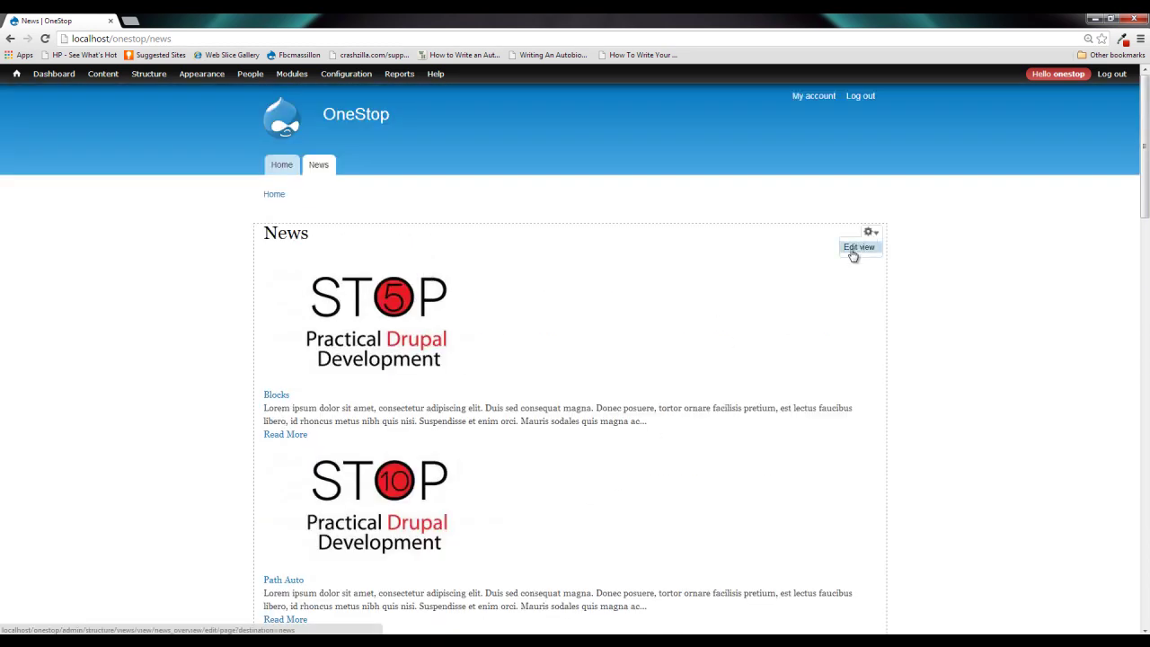
click(855, 251)
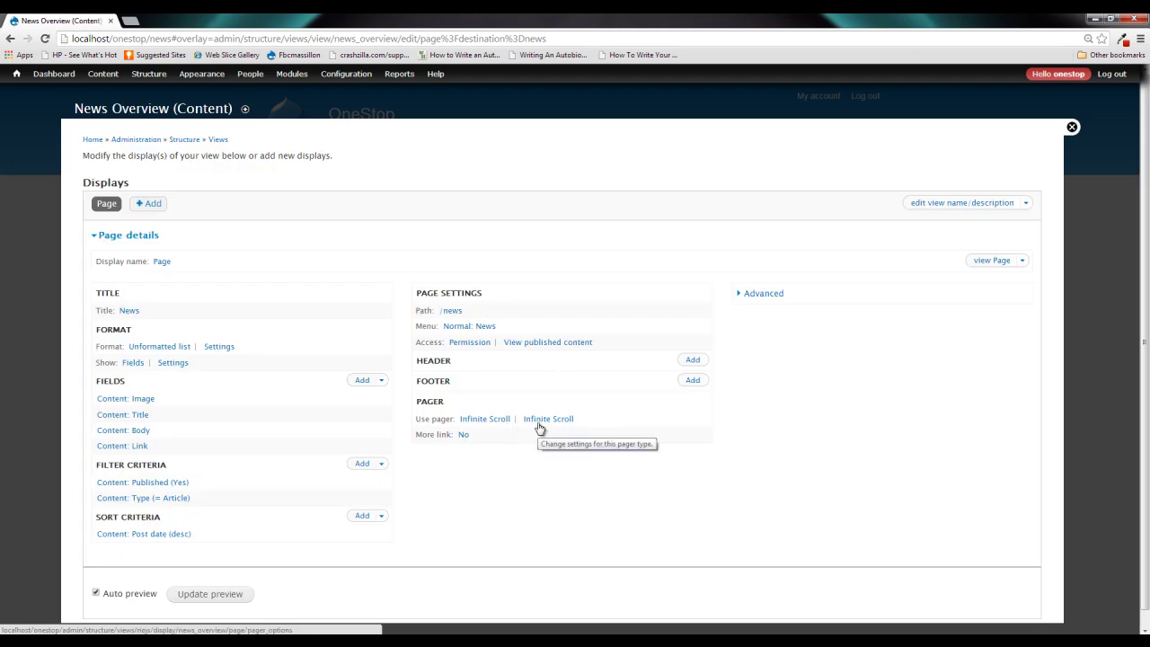
click(530, 427)
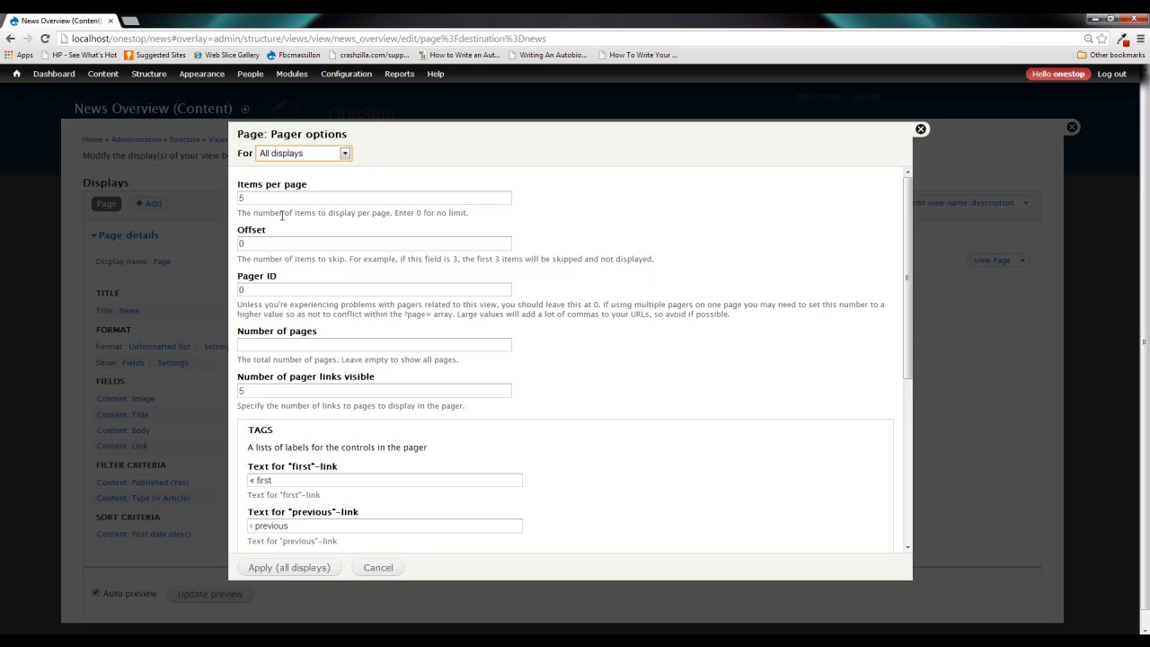
click(267, 201)
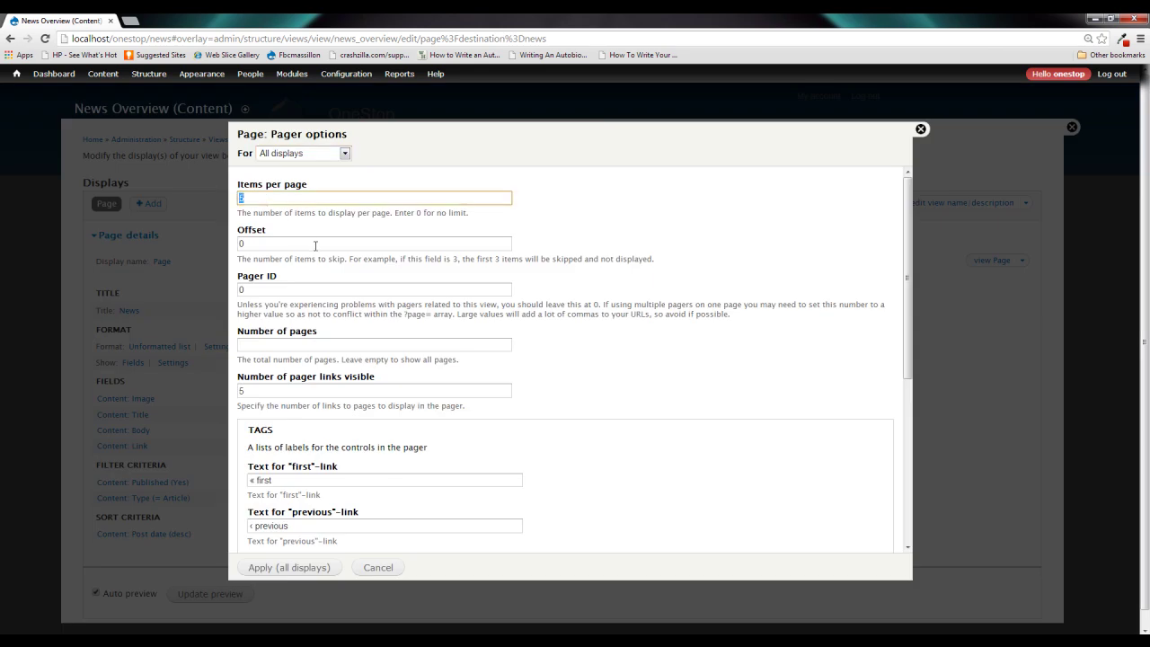
double_click(261, 391)
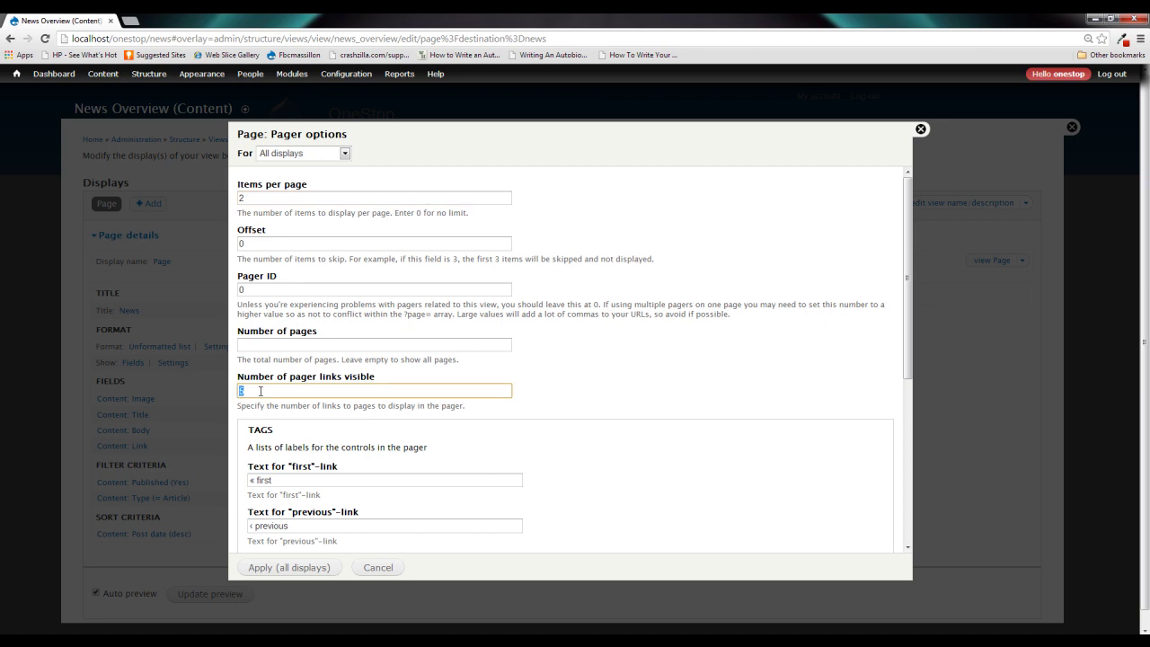
click(307, 570)
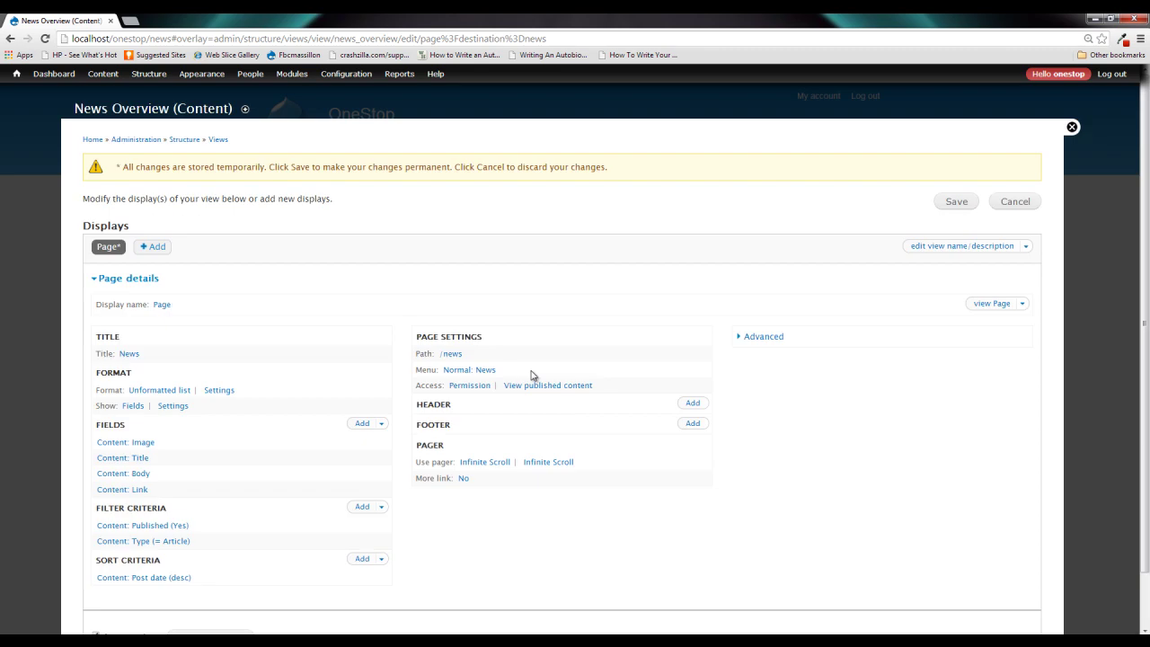
click(948, 204)
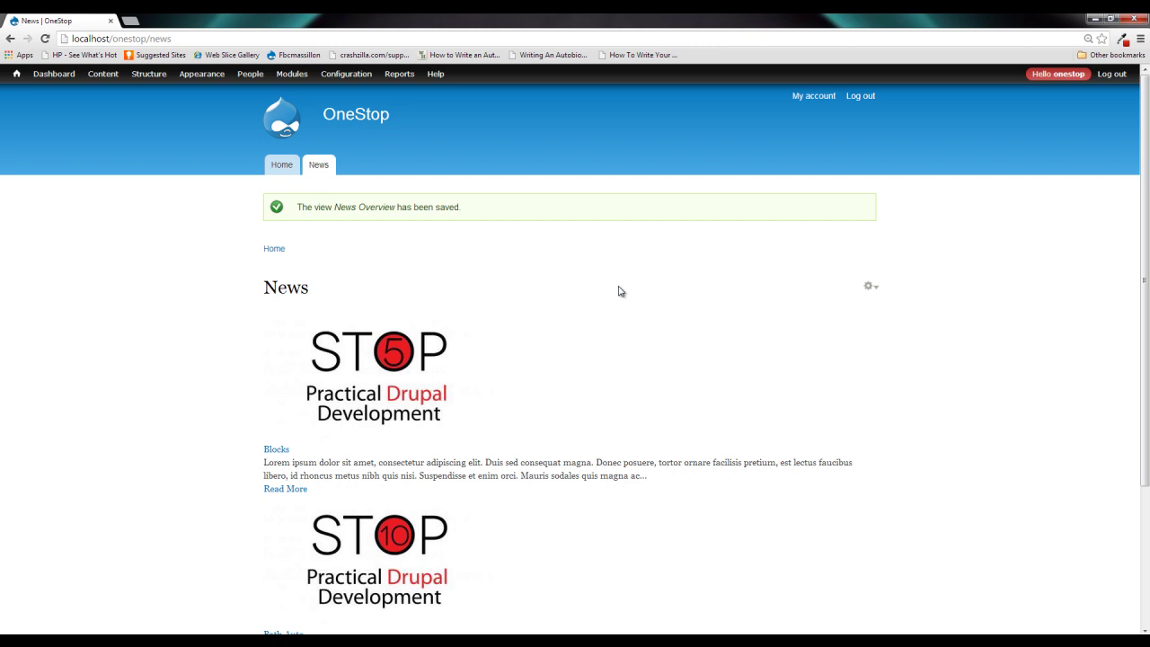
Scroll down the News list to test infinite-scroll loading of more articles
scroll(618, 291, down, 2)
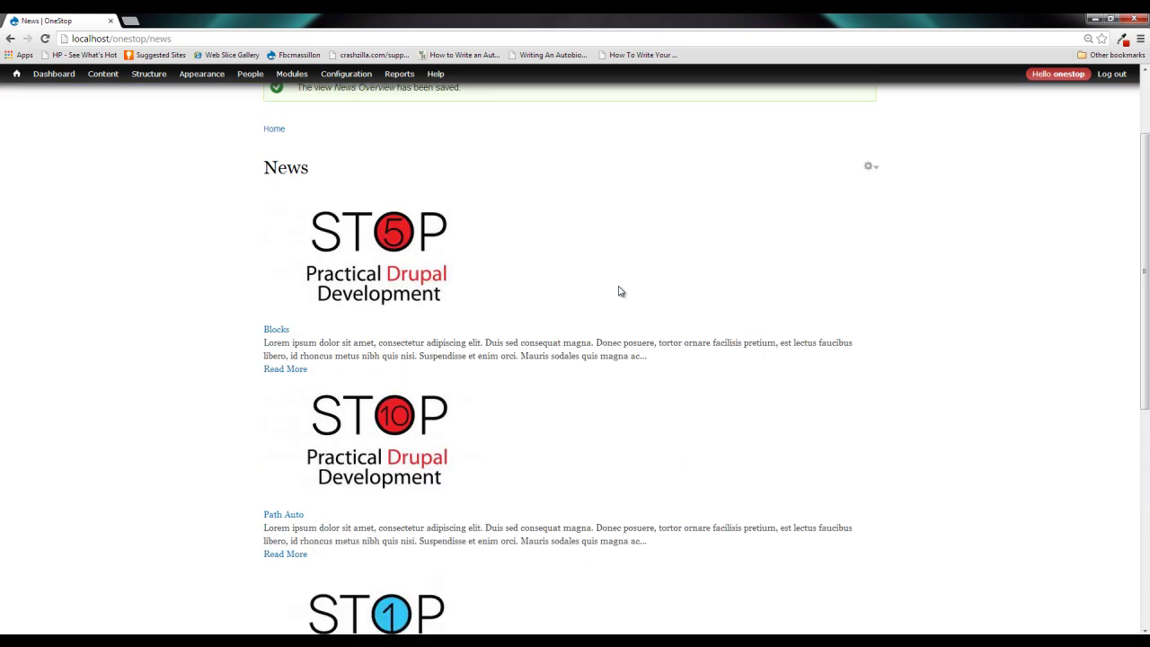
scroll(618, 290, down, 4)
scroll(618, 285, down, 3)
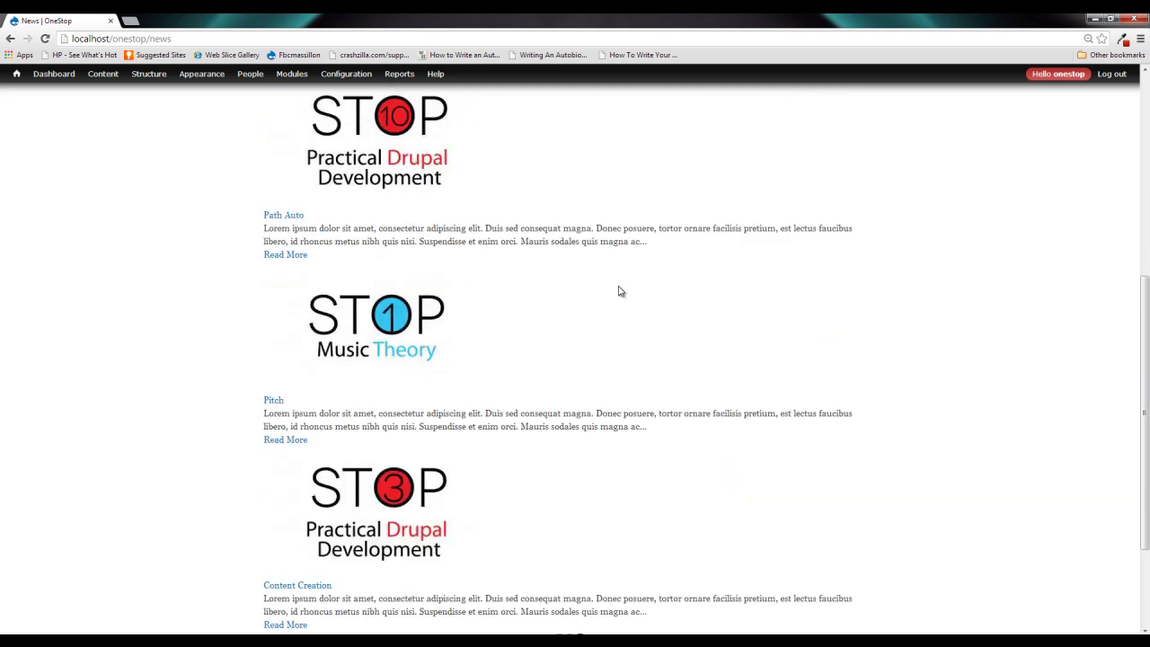
scroll(619, 291, down, 2)
scroll(618, 291, down, 5)
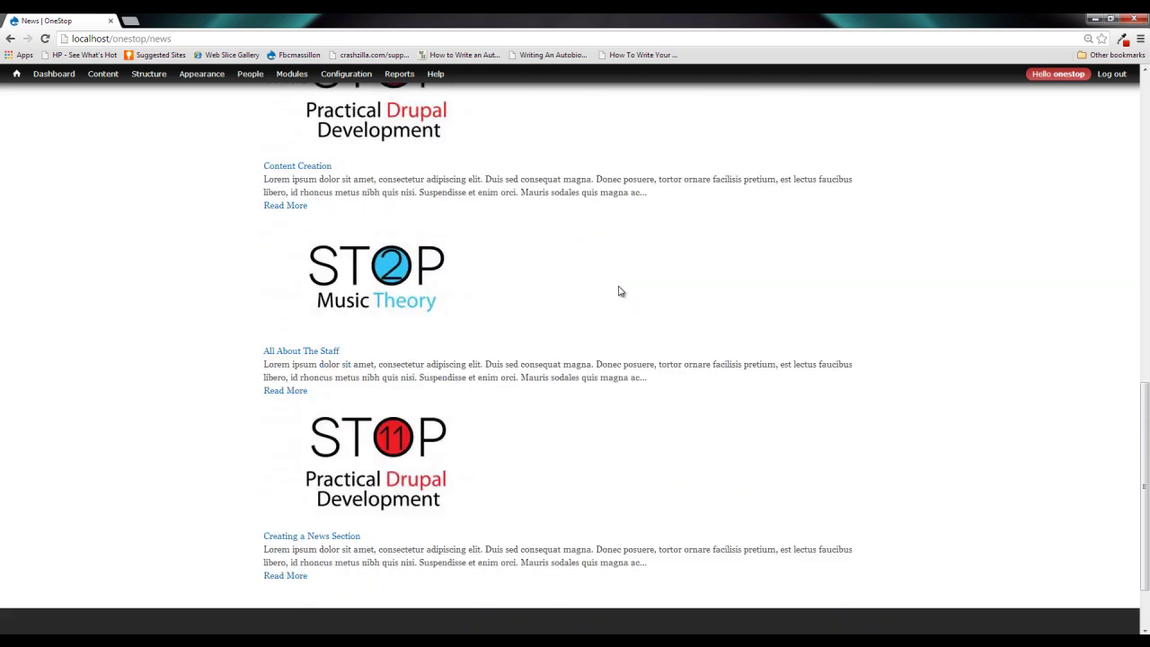
scroll(618, 291, down, 6)
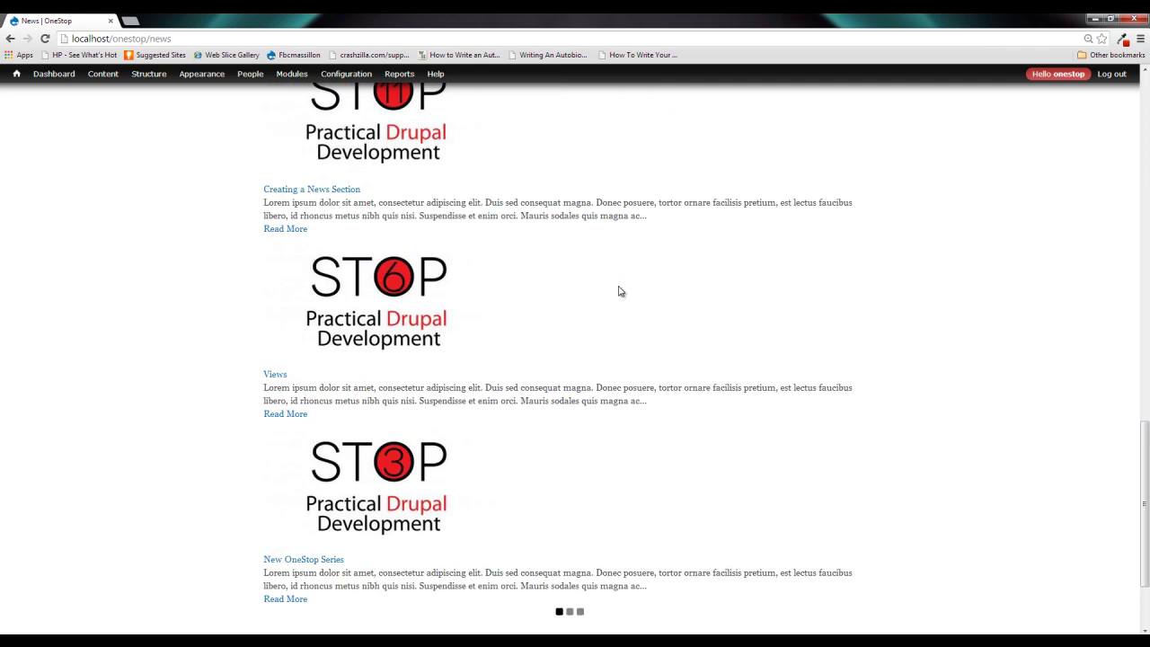
scroll(618, 291, down, 4)
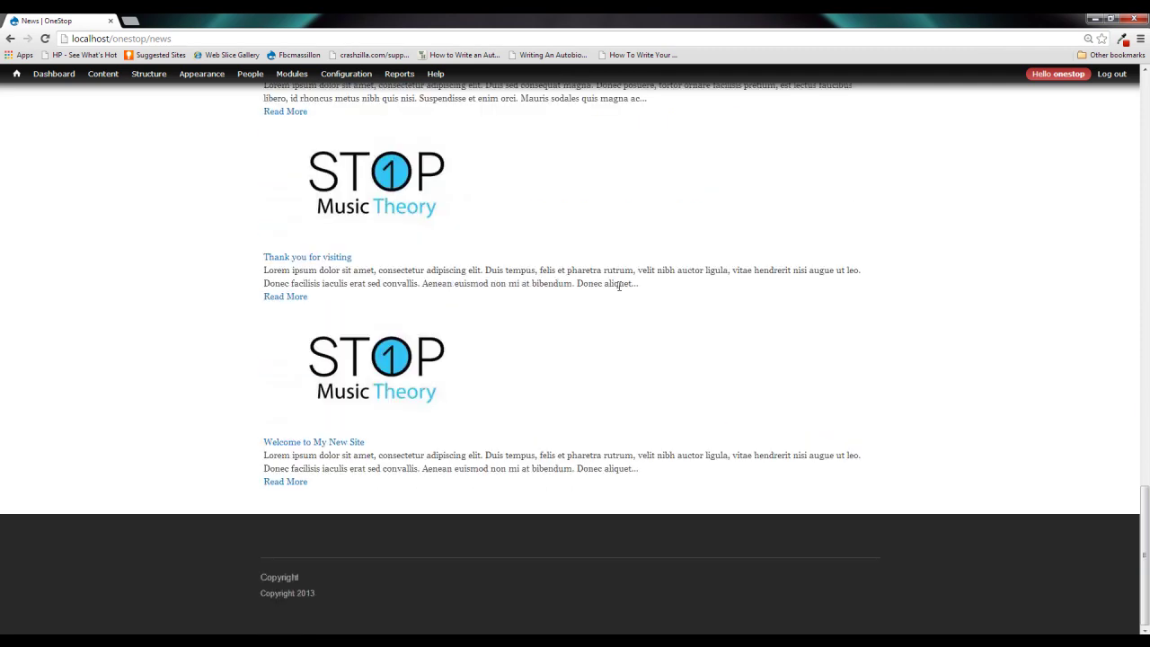
scroll(618, 285, up, 20)
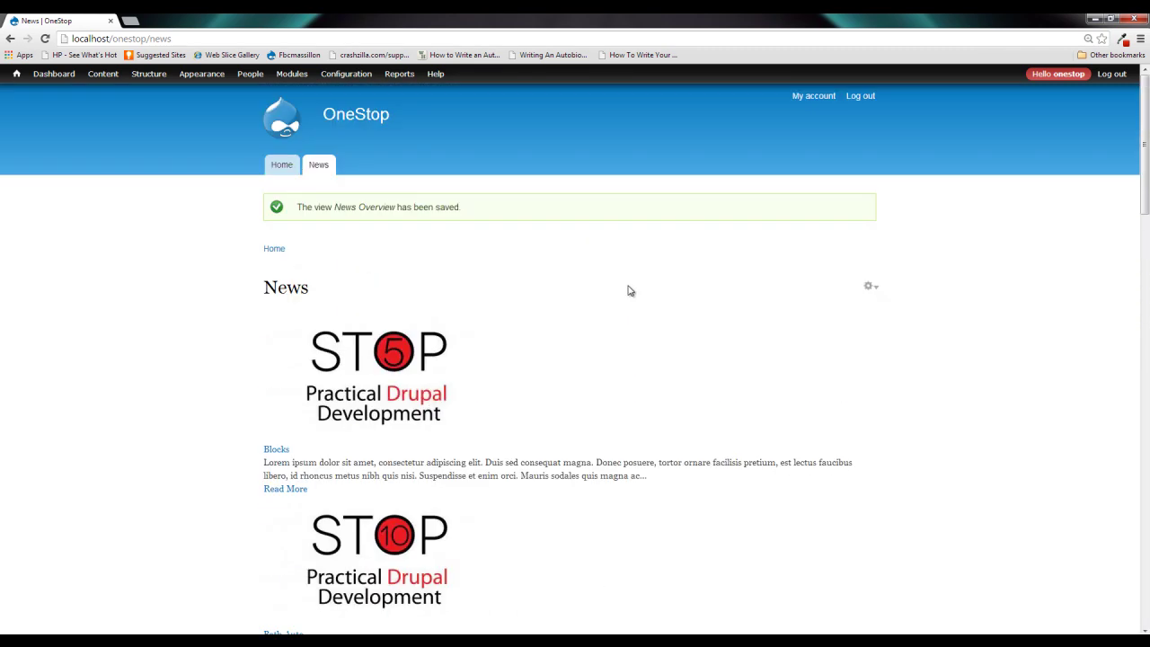
Reload the News page and check articles load in pairs through 'Welcome to My New Site'
key(F5)
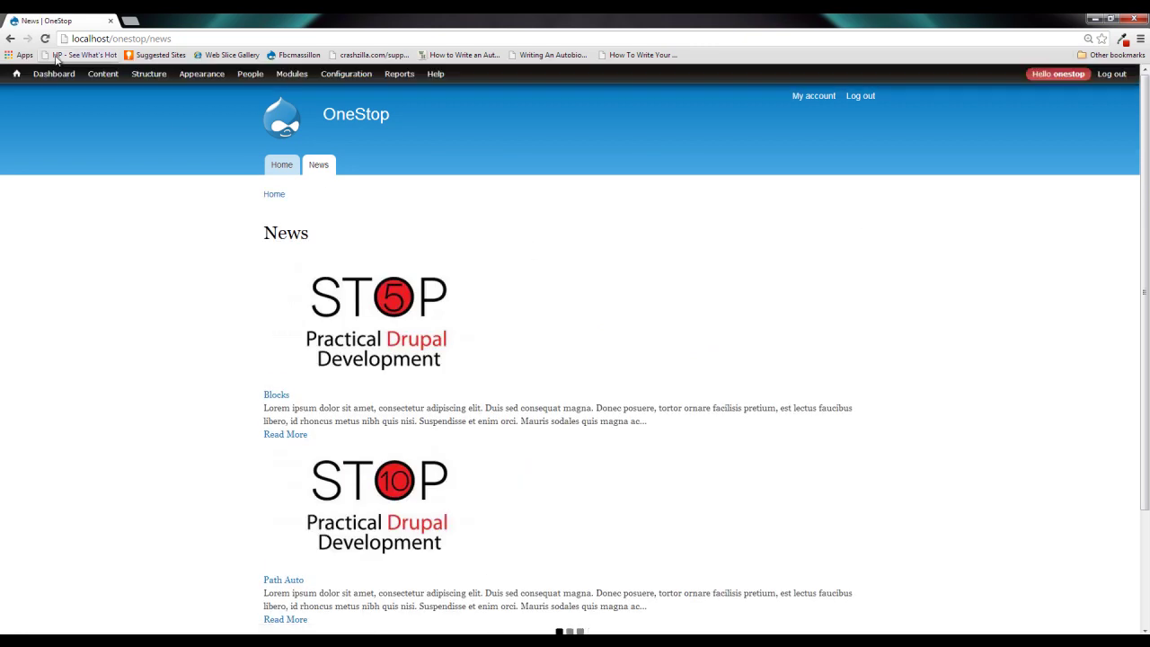
click(45, 39)
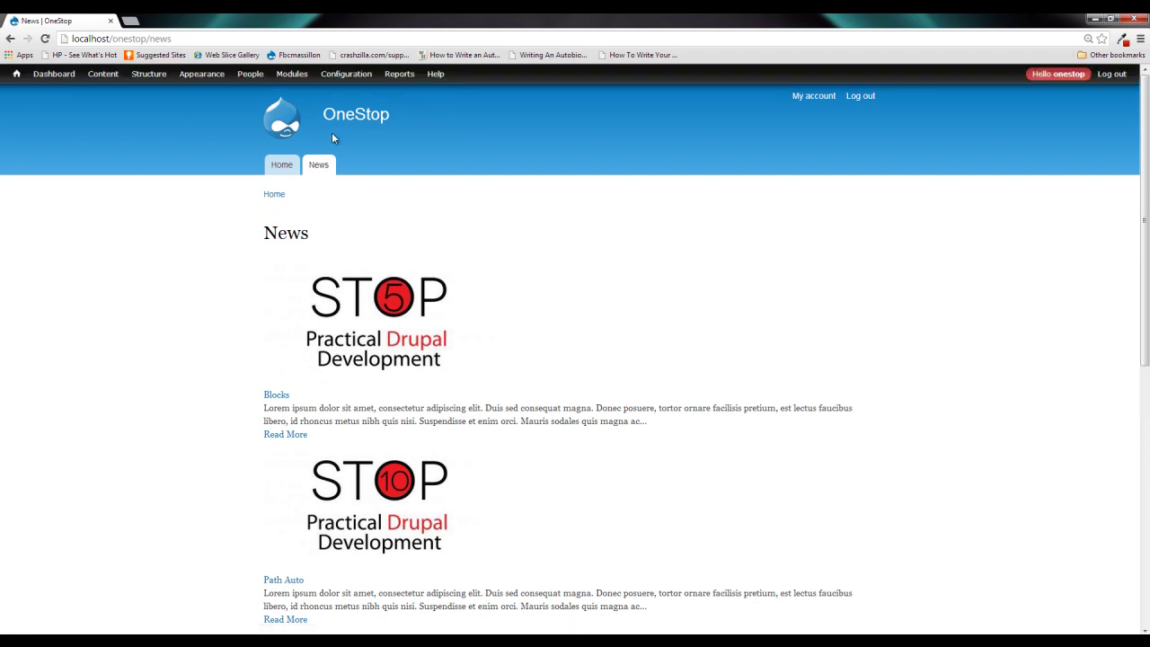
click(46, 39)
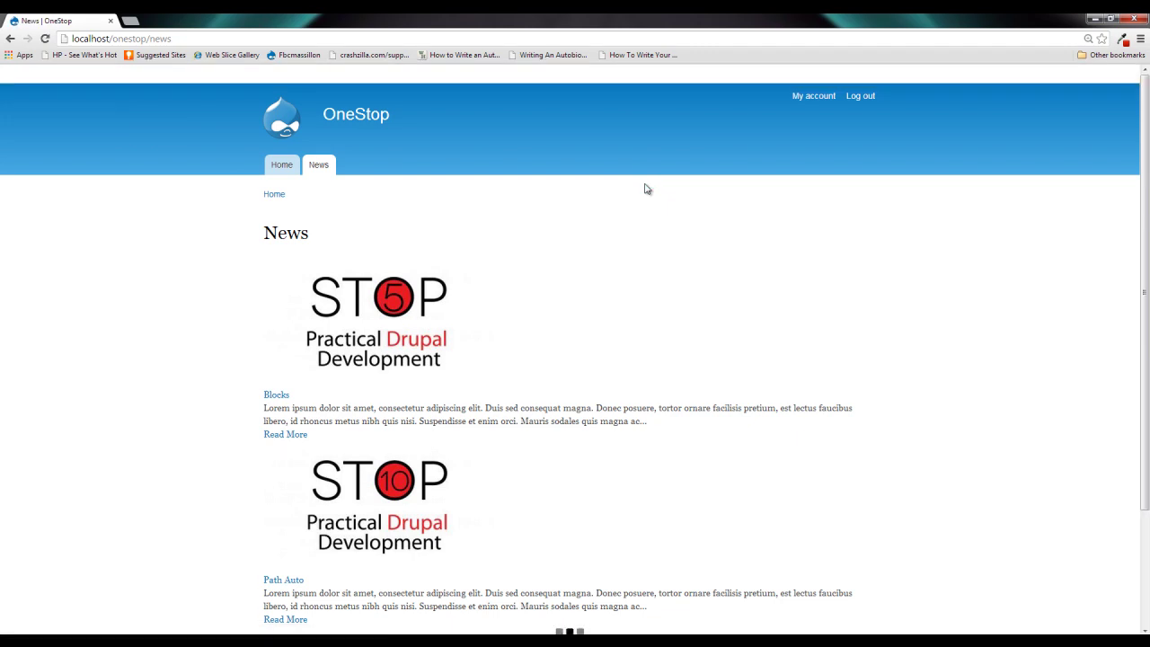
scroll(644, 189, down, 5)
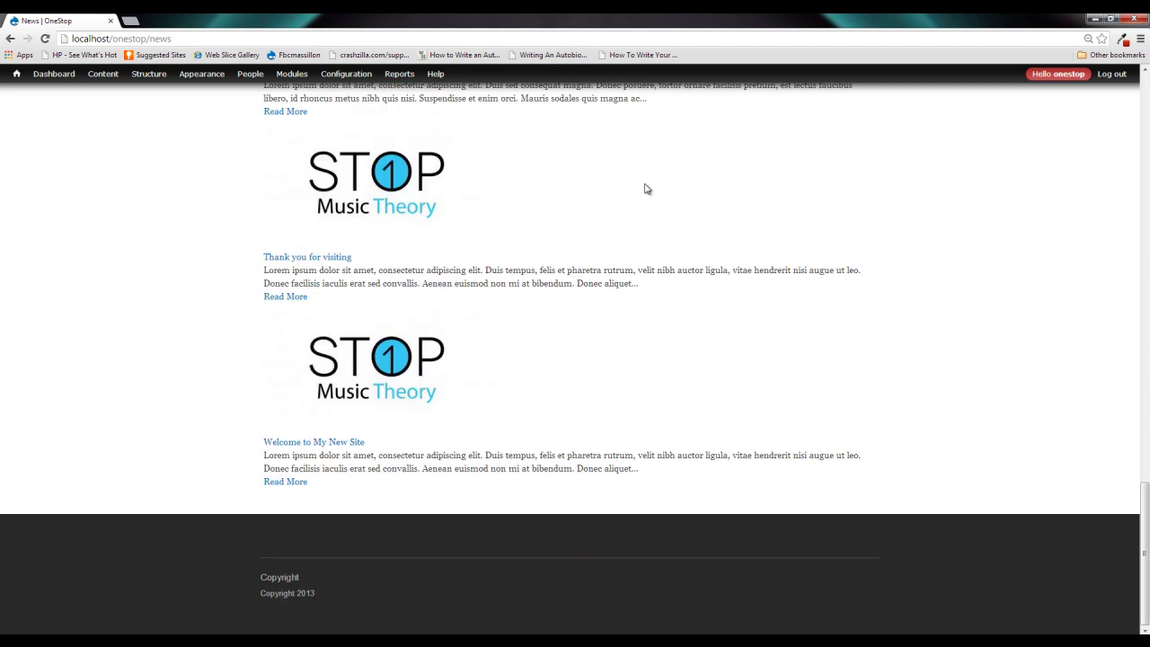
scroll(683, 185, up, 15)
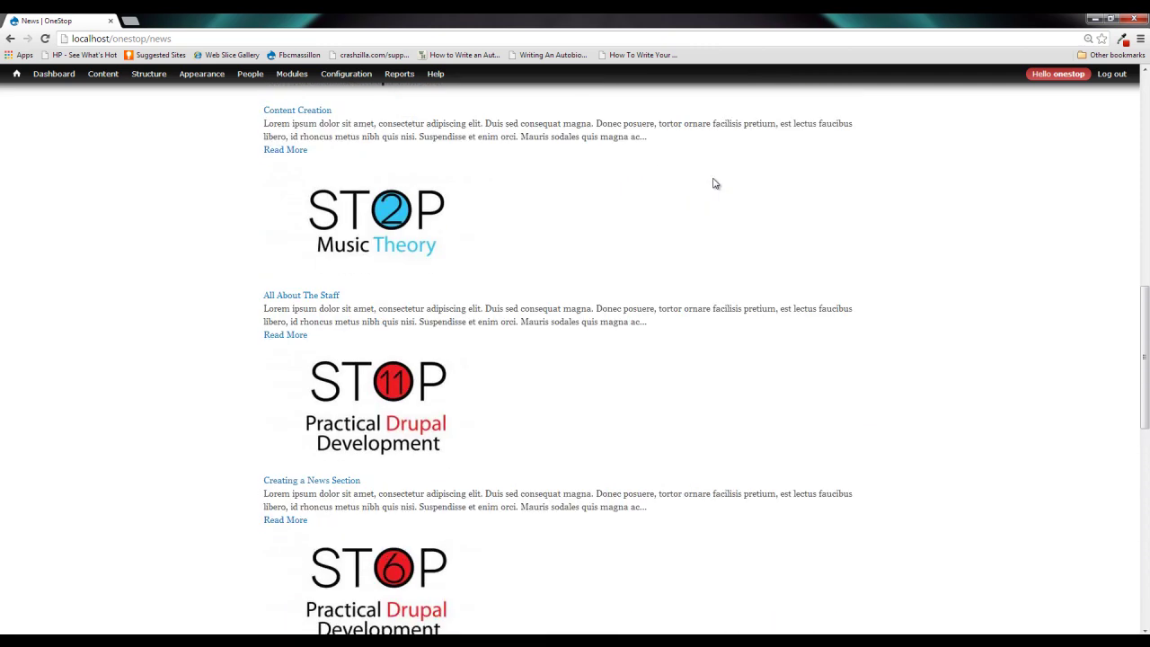
scroll(724, 182, up, 5)
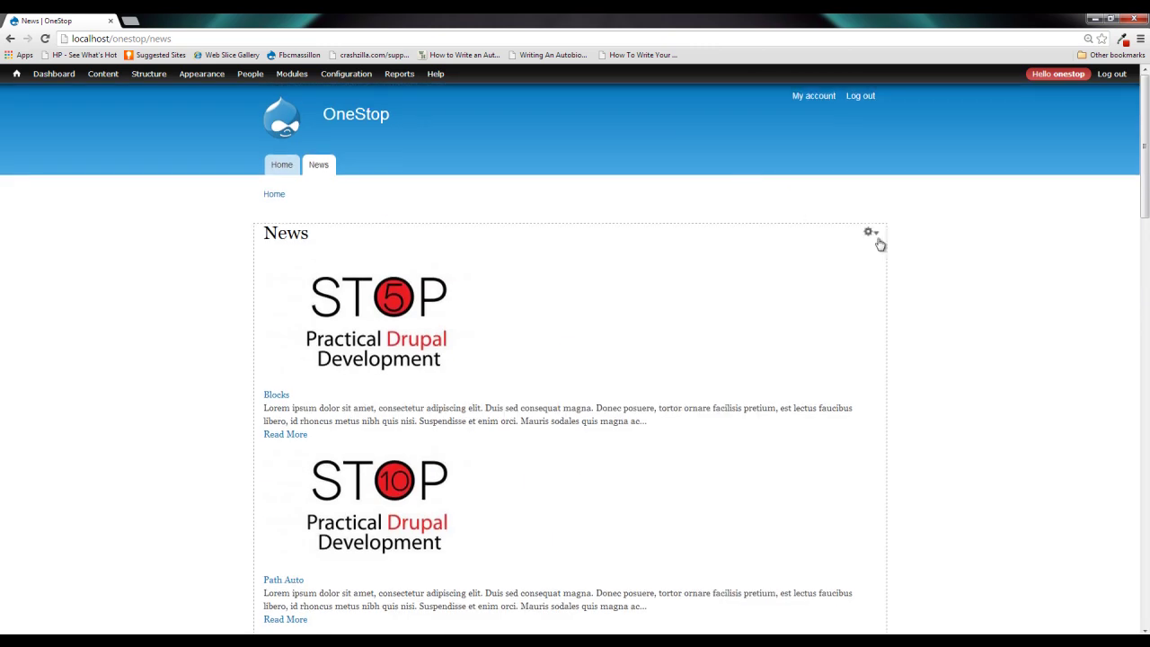
Give the News Overview infinite-scroll pager 5 items and 5 links, save, and return to News
click(871, 232)
click(863, 248)
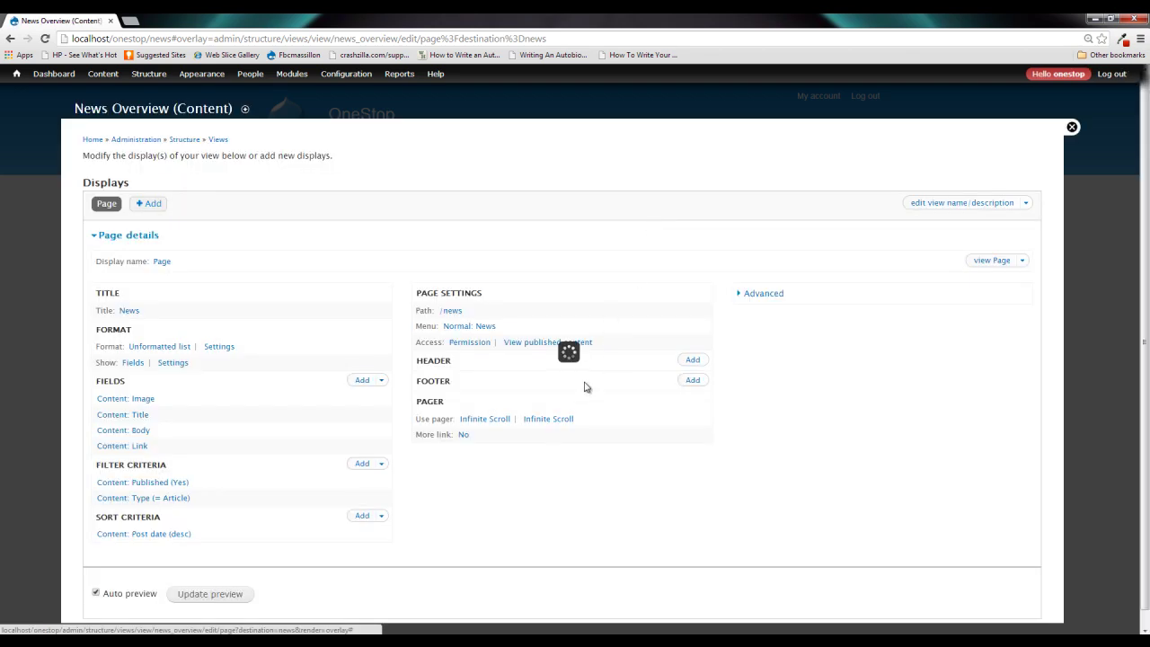
click(551, 419)
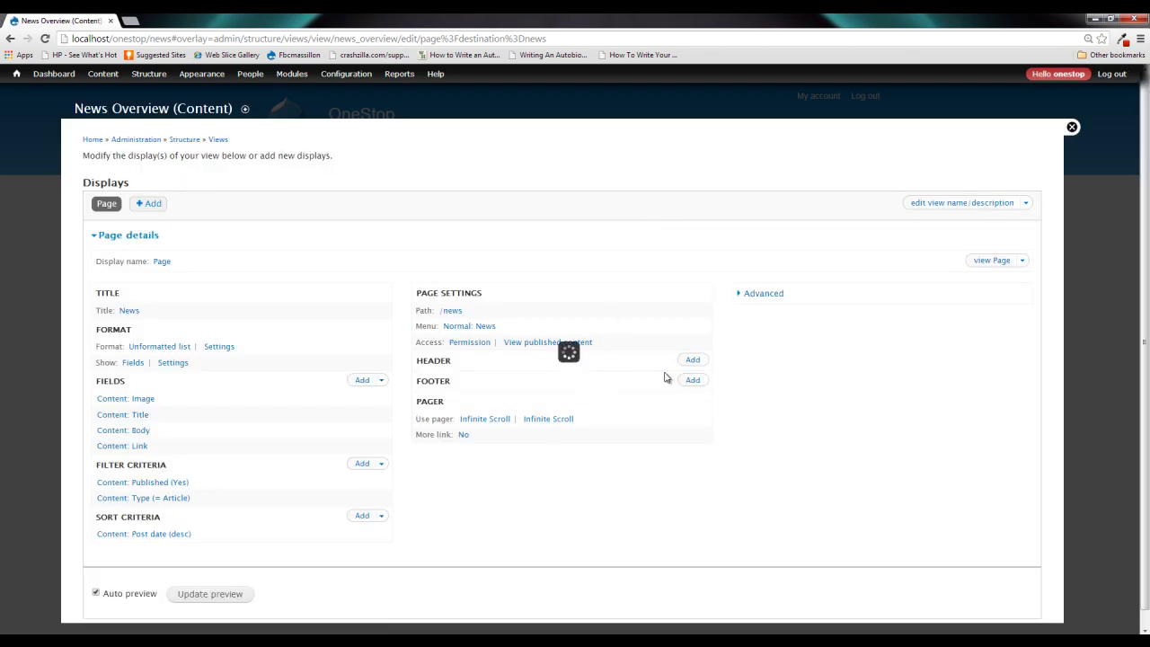
key(Tab)
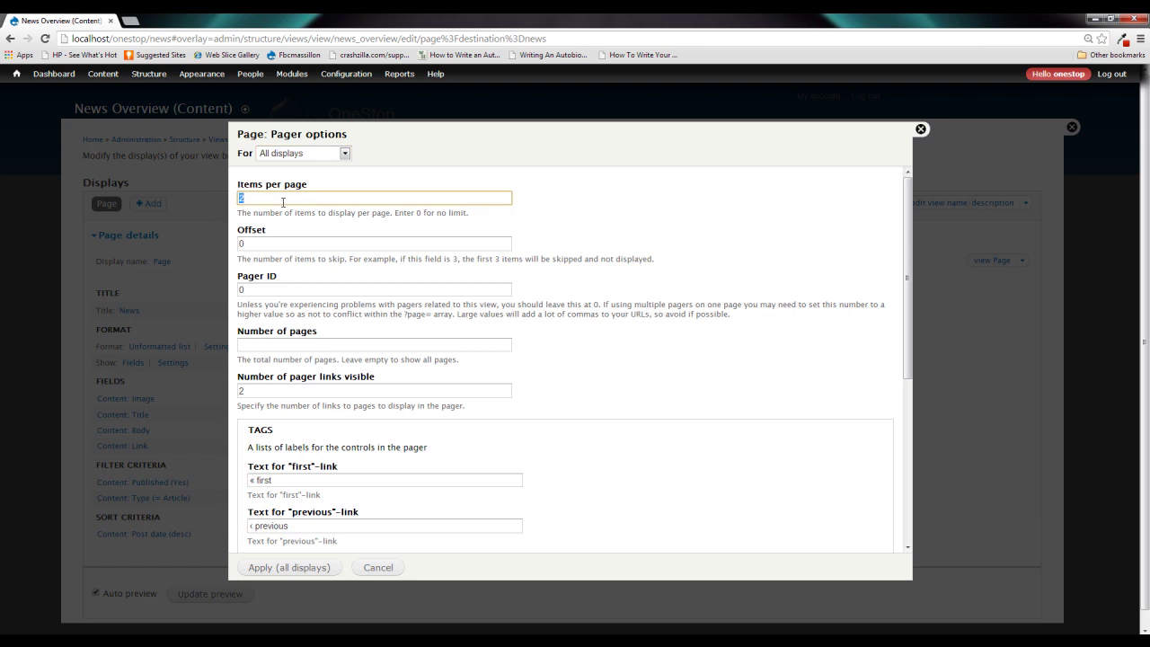
double_click(250, 395)
text(5)
click(290, 566)
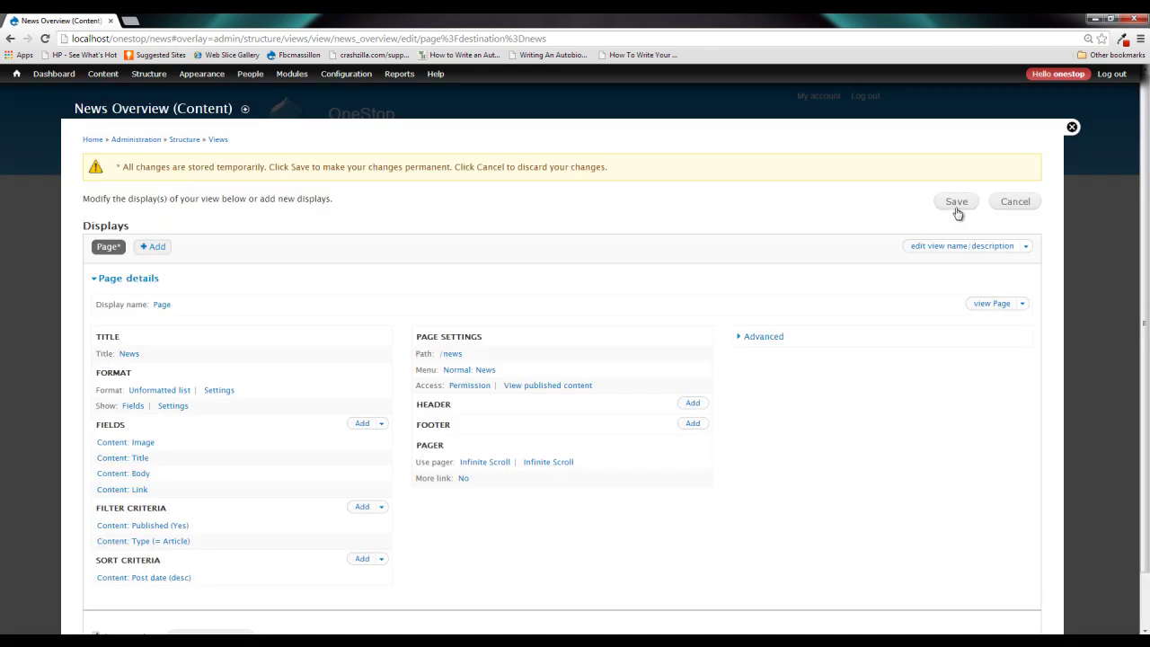
click(956, 207)
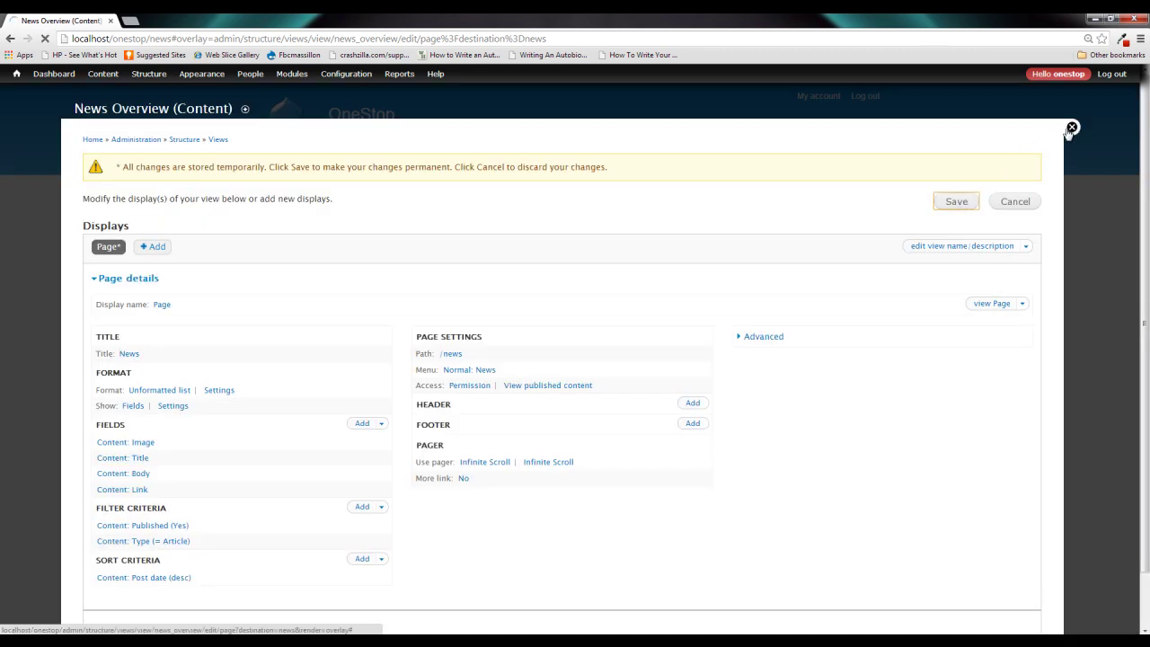
click(1071, 129)
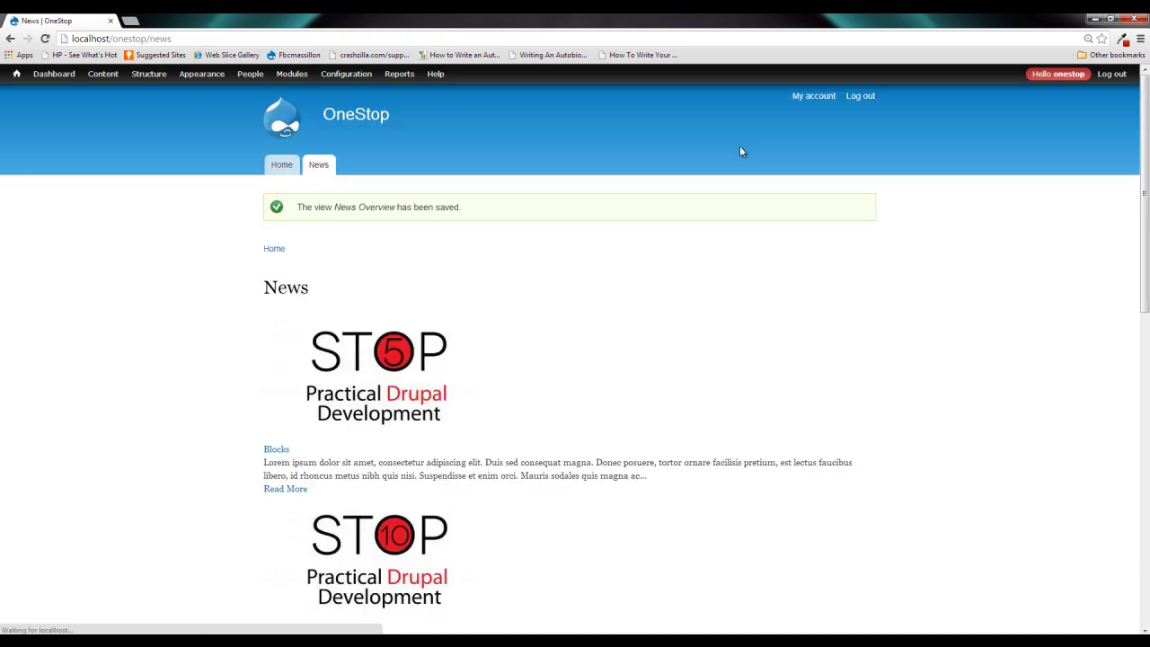
scroll(521, 296, down, 15)
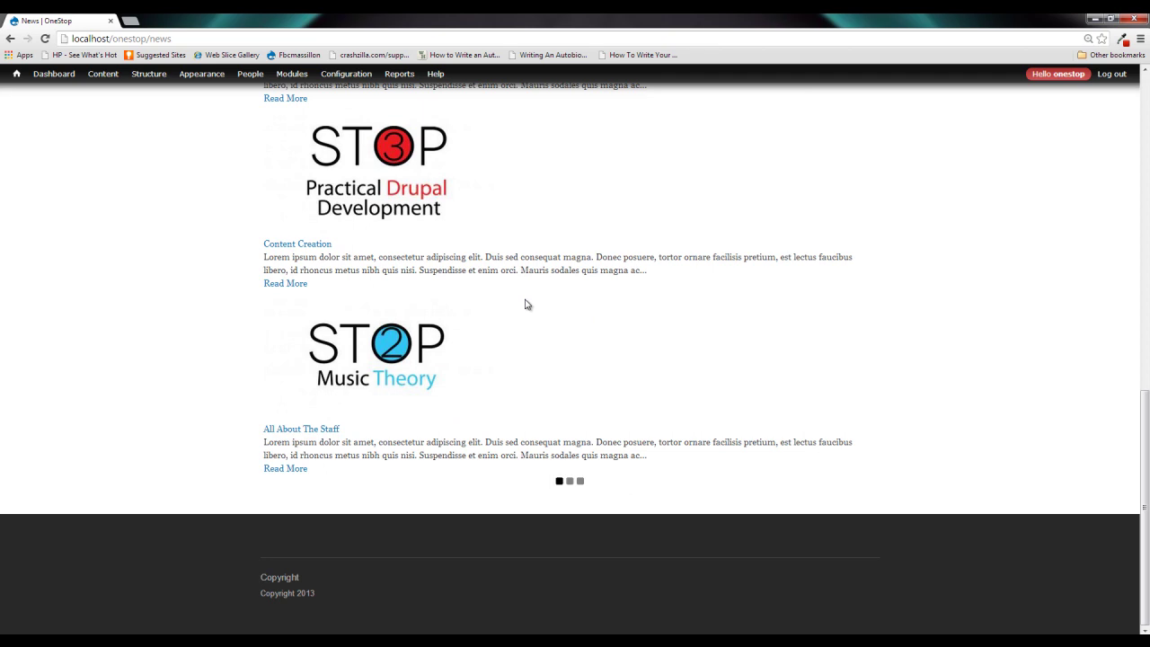
scroll(525, 304, down, 5)
scroll(526, 310, down, 5)
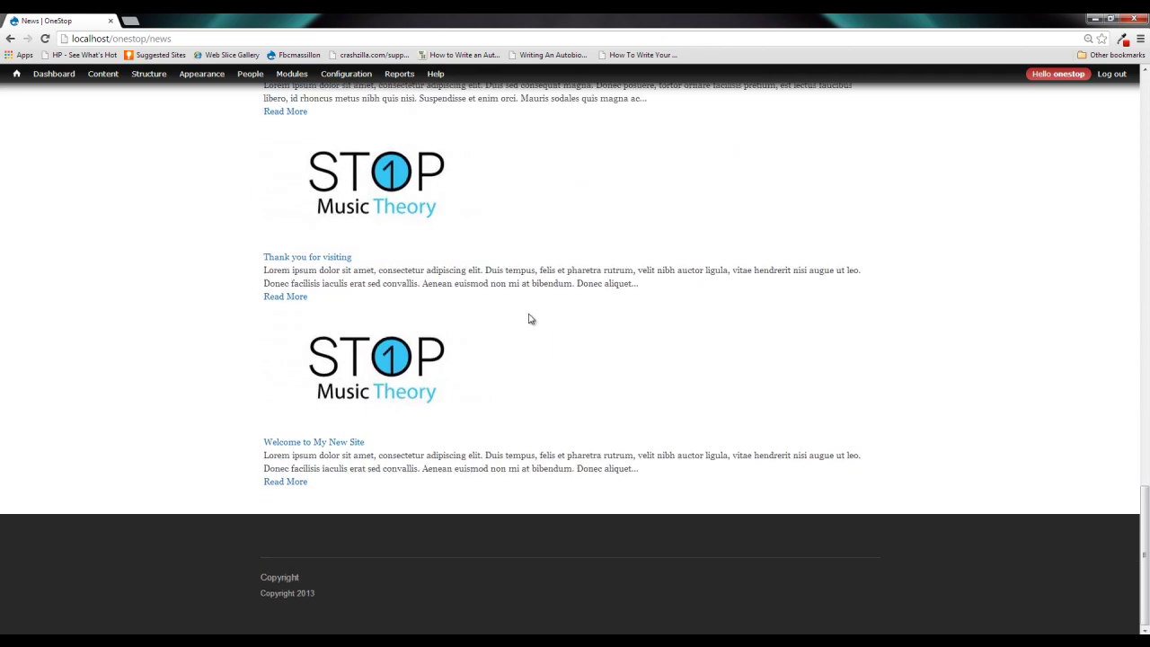
scroll(532, 320, up, 10)
scroll(535, 331, up, 6)
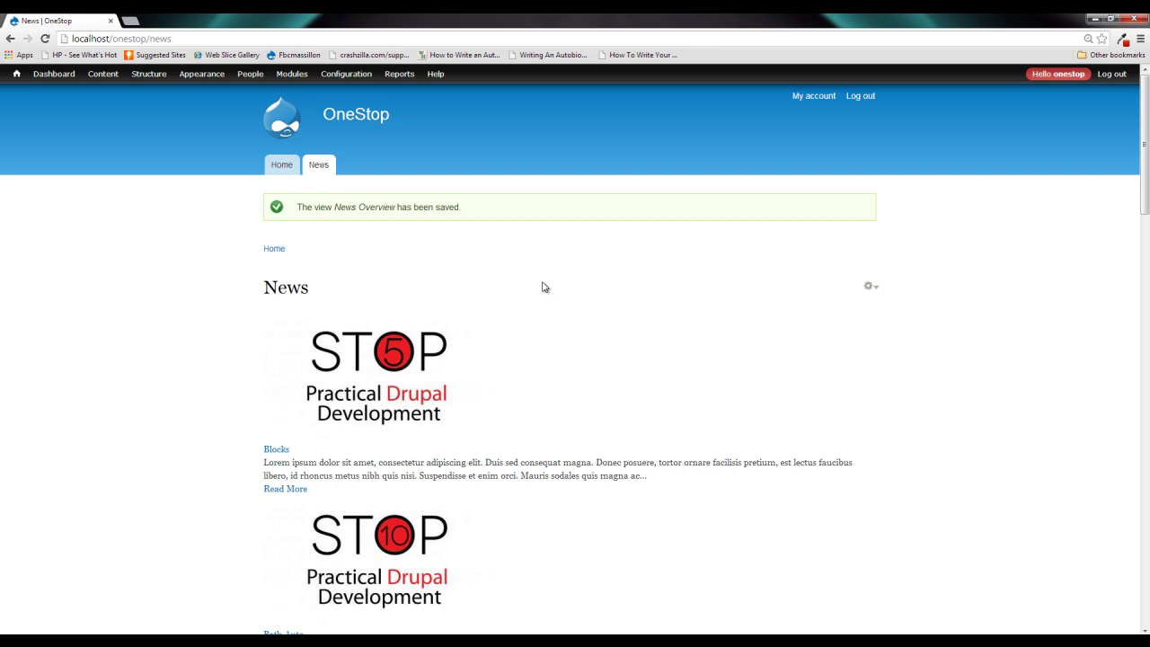
scroll(530, 295, down, 4)
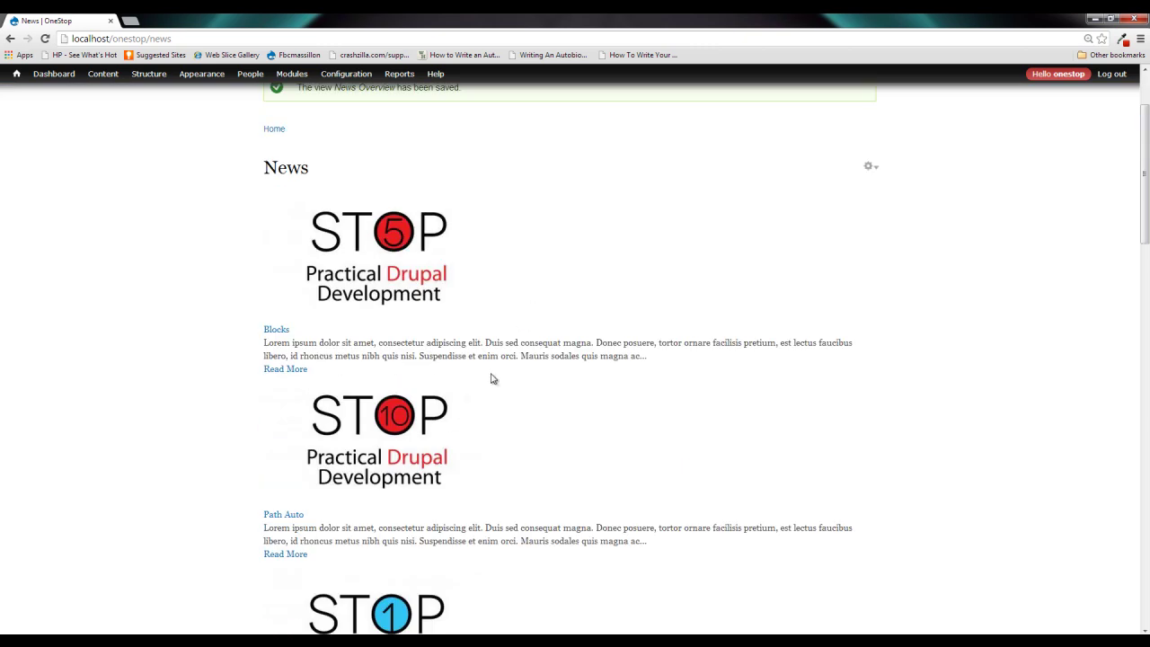
scroll(398, 486, down, 4)
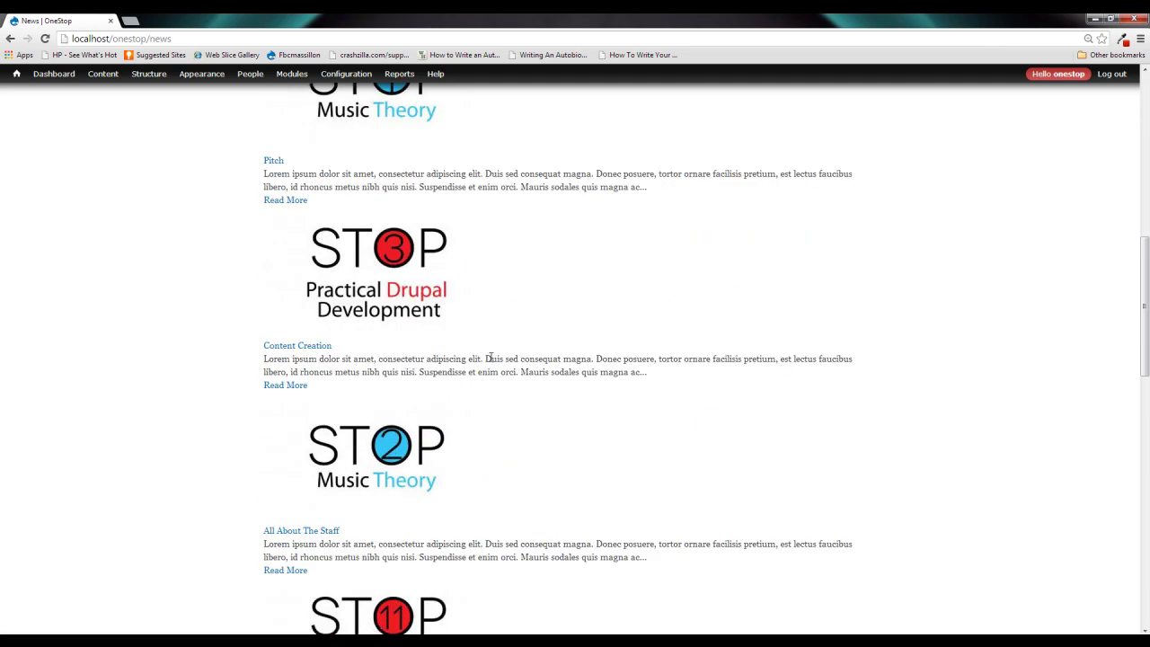
scroll(485, 361, up, 5)
scroll(482, 363, up, 1)
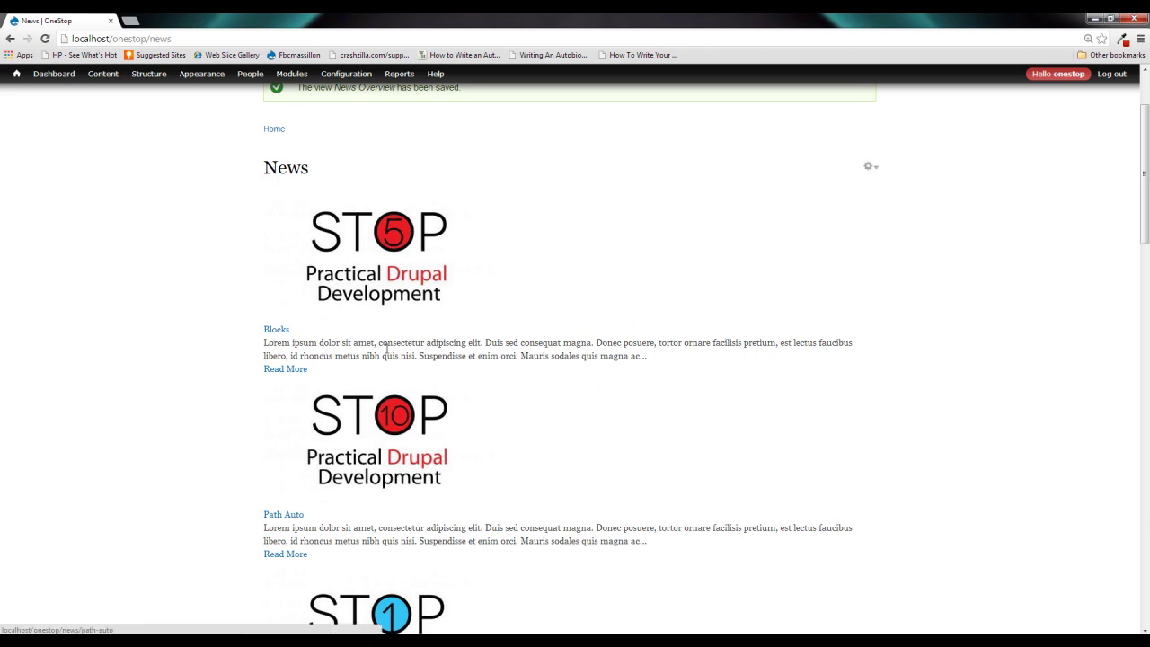
scroll(344, 319, down, 2)
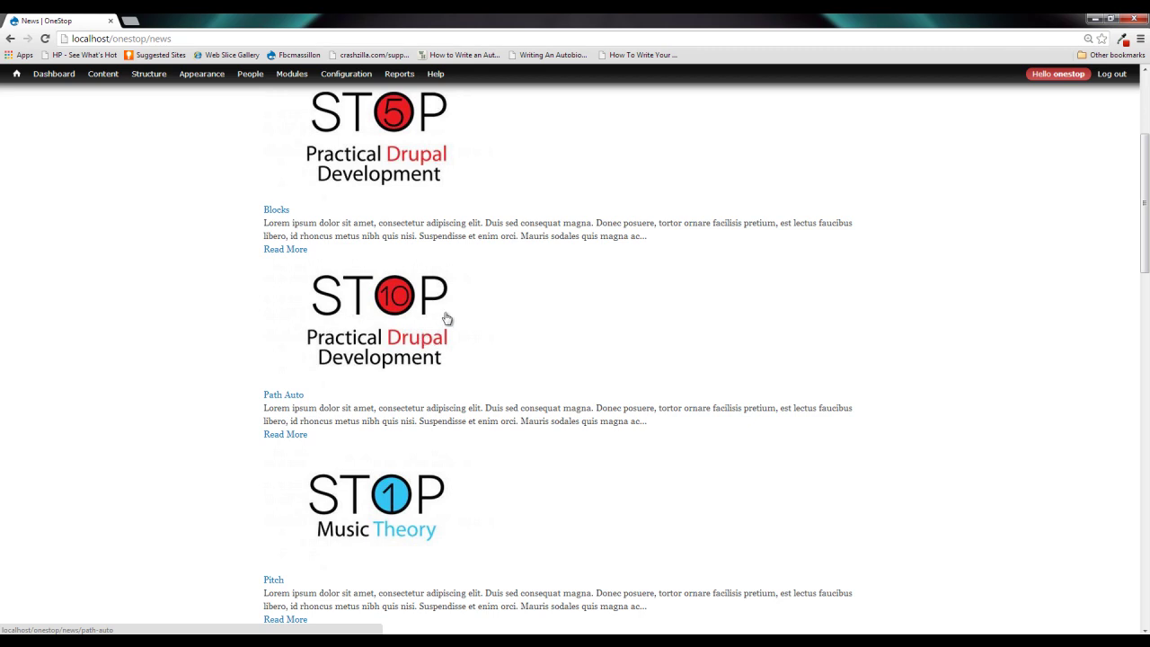
scroll(476, 515, up, 1)
scroll(476, 514, up, 3)
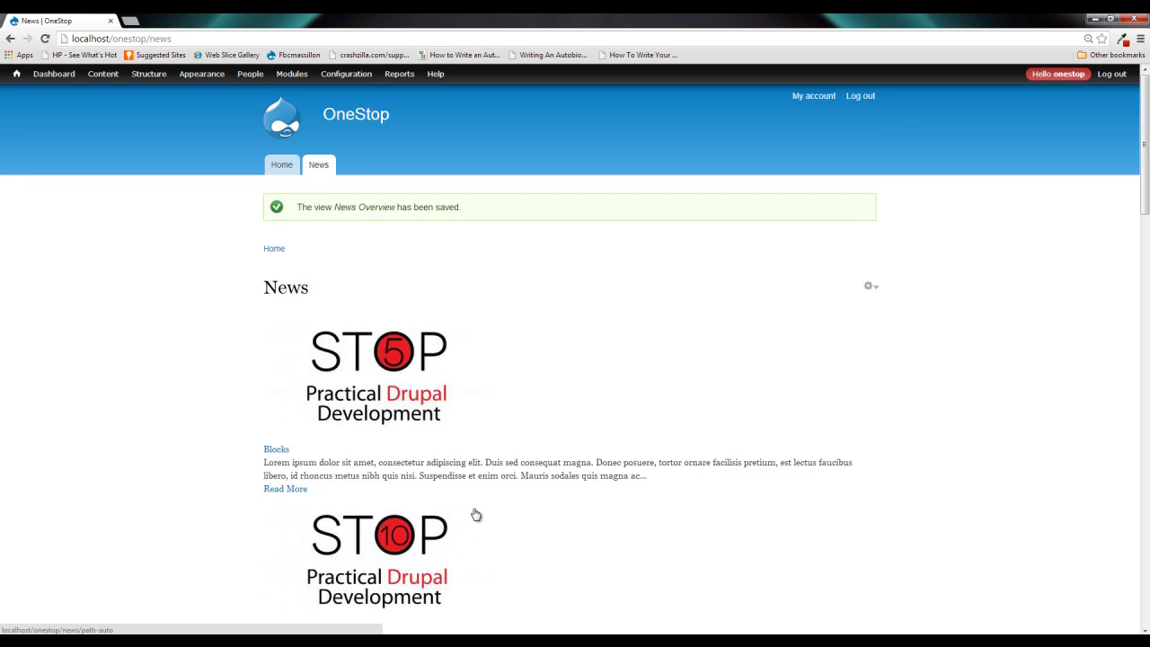